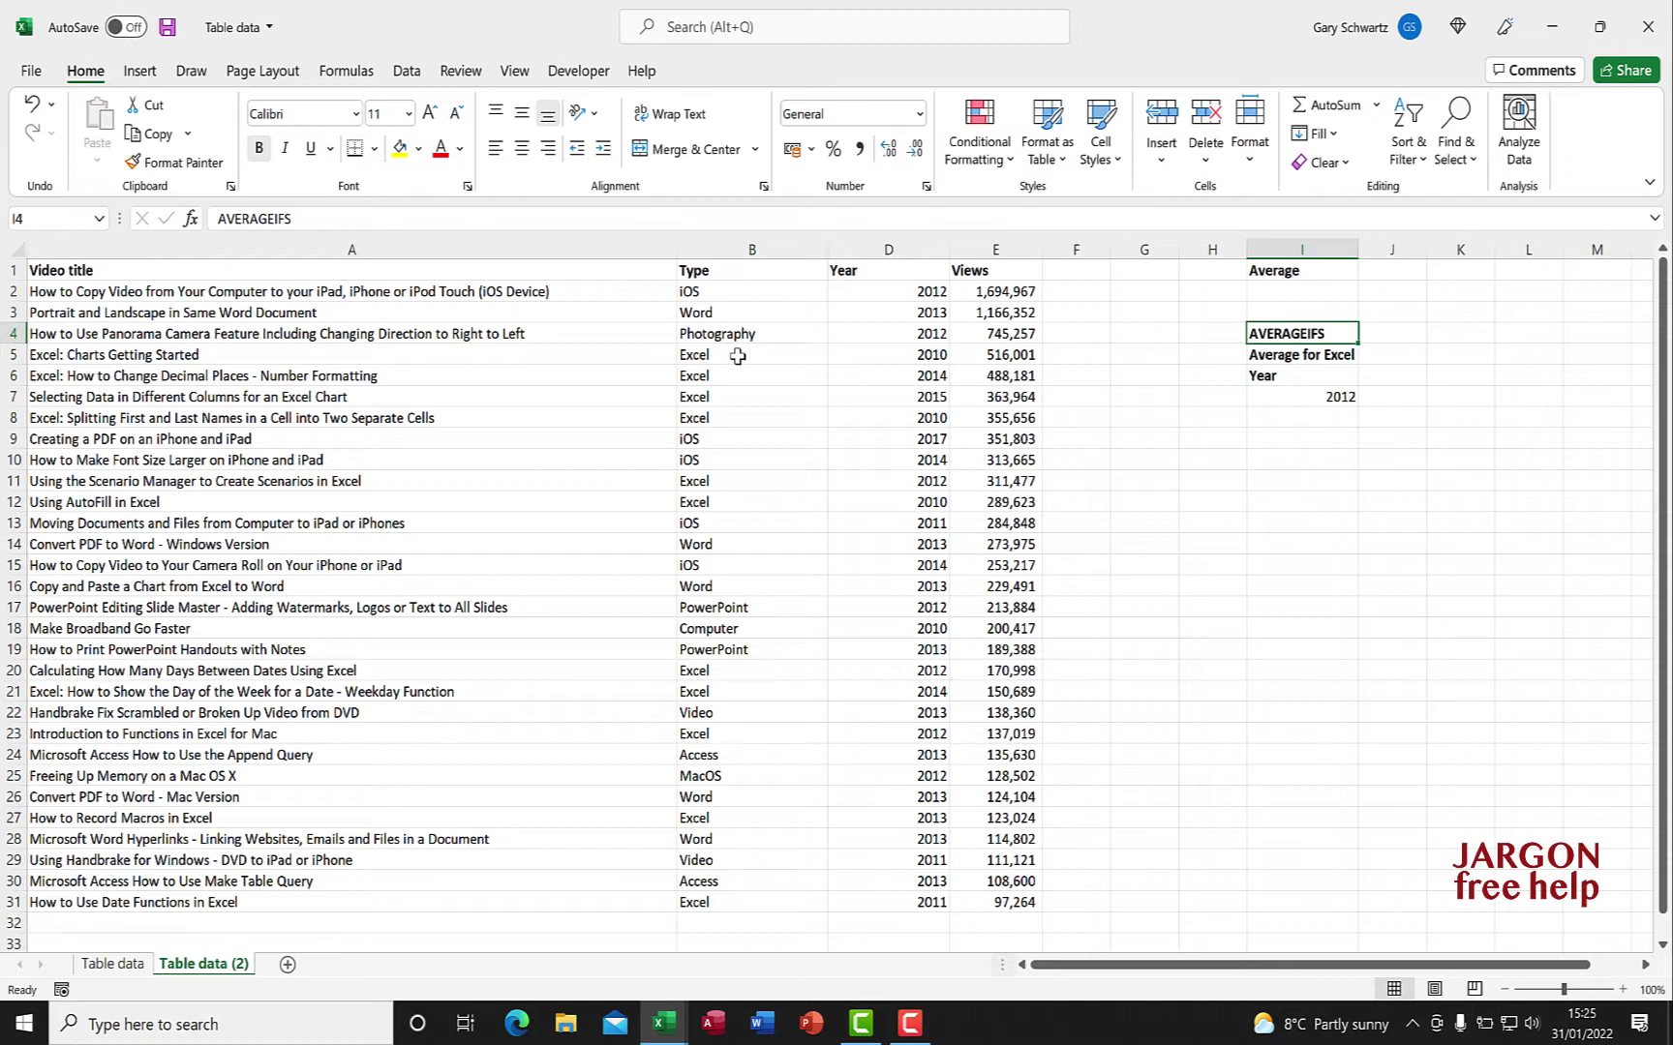
- Enter =AVERAGE(E2:E31) in J1 from the Statistical functions, giving 326,076
{"action": "left_click", "coordinate": [1391, 273]}
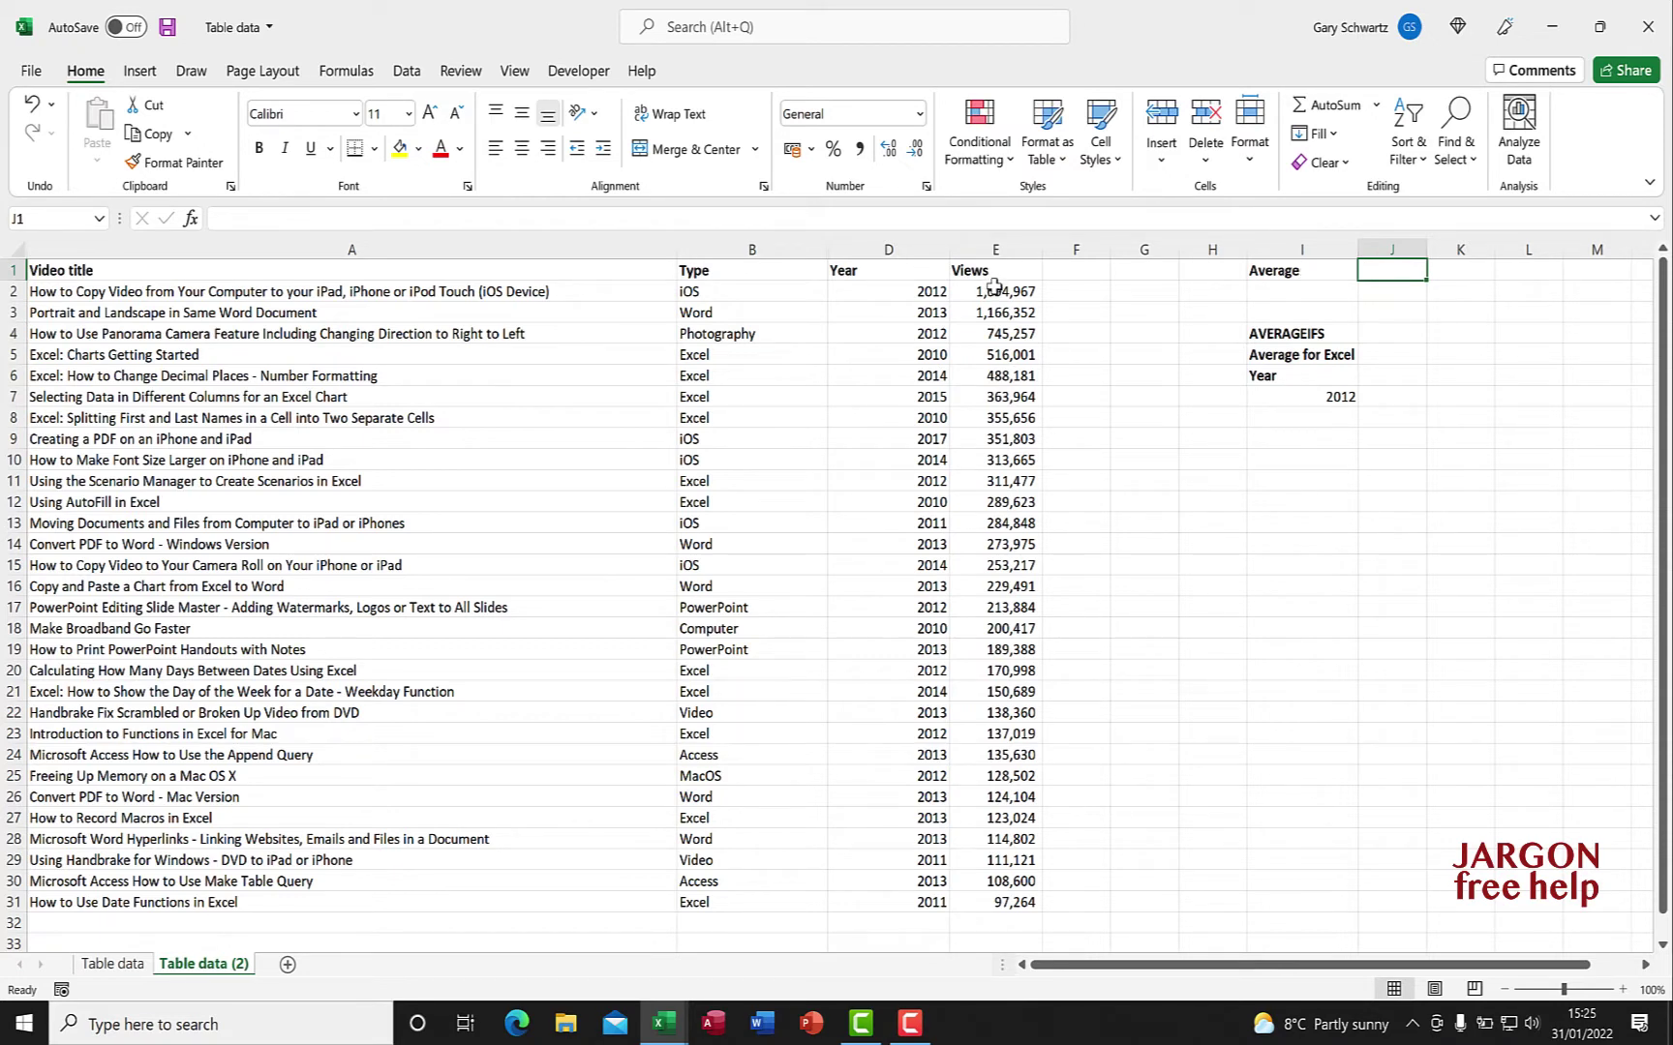
{"action": "left_click", "coordinate": [364, 81]}
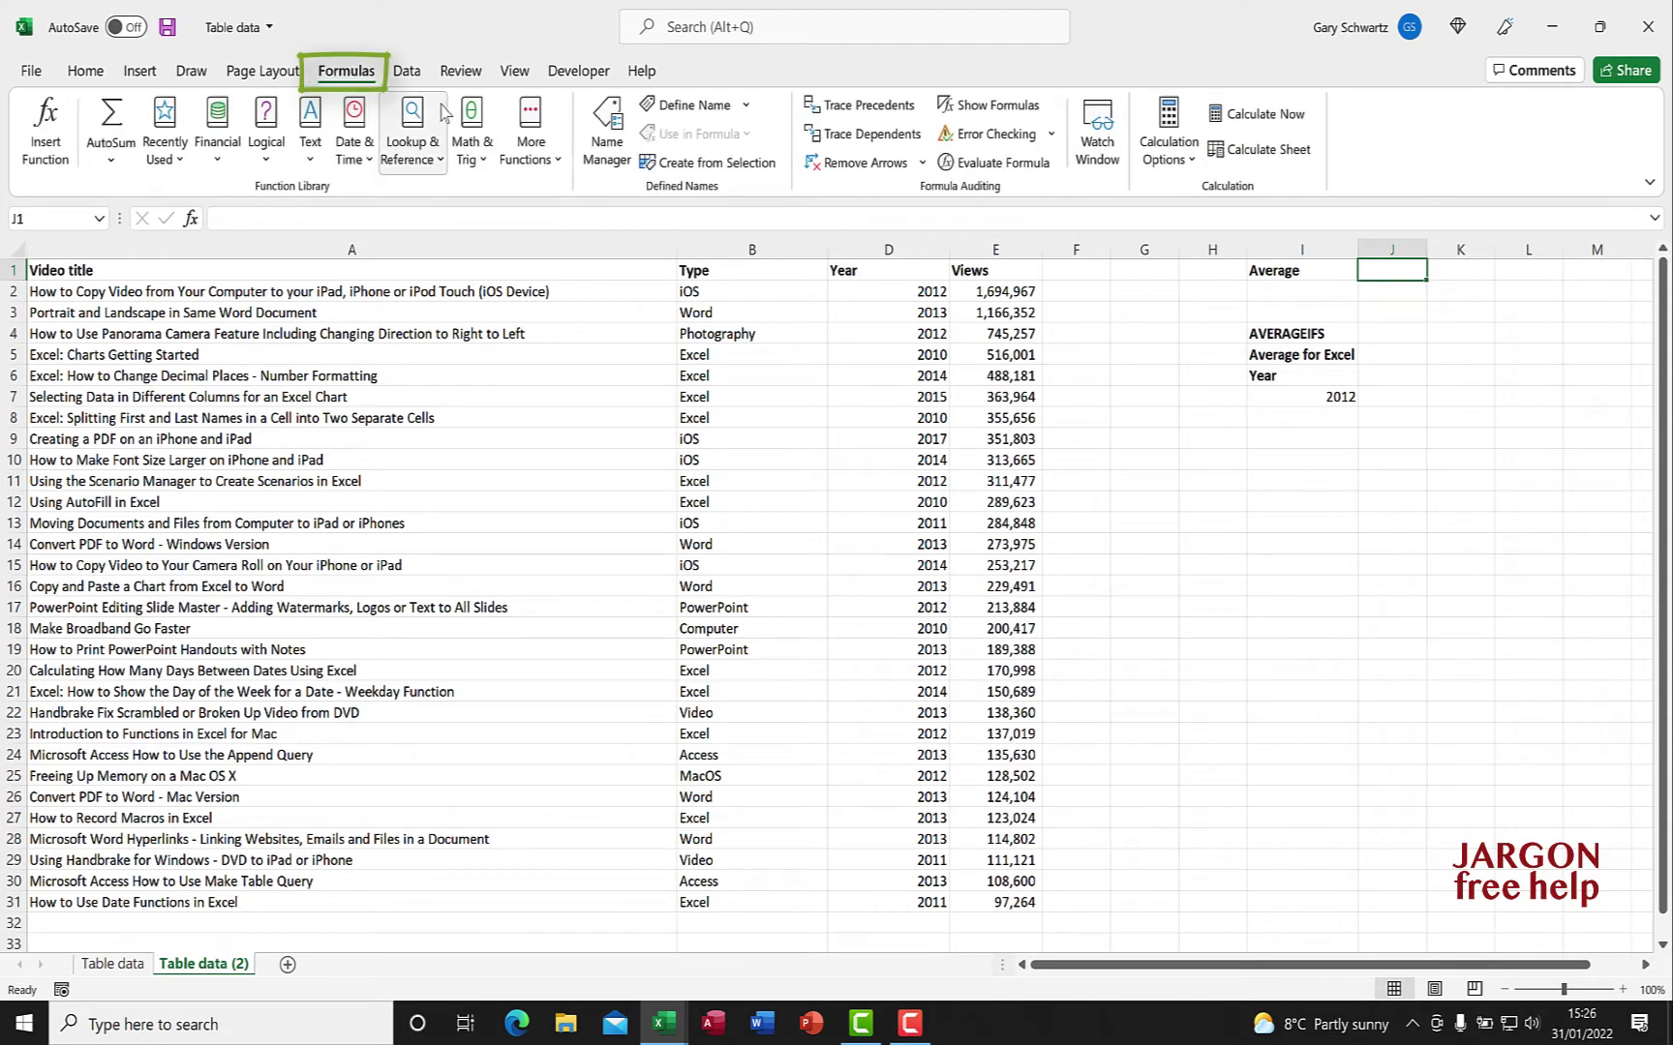
{"action": "left_click", "coordinate": [530, 118]}
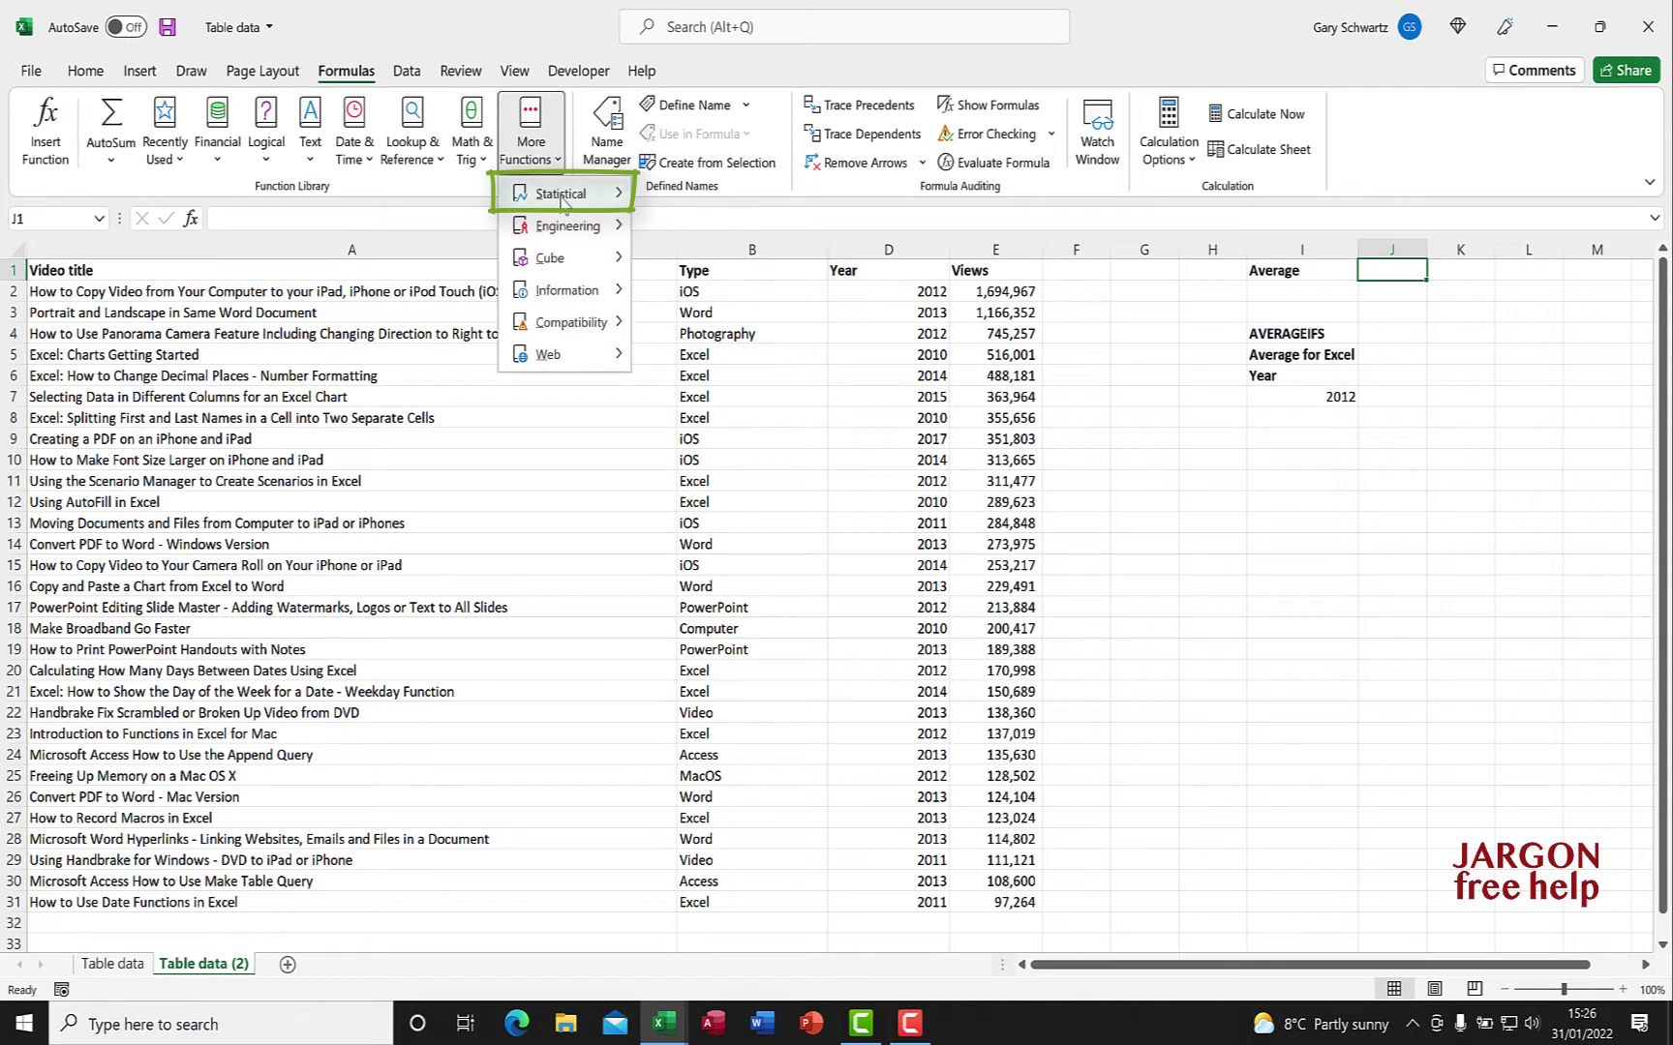
{"action": "mouse_move", "coordinate": [561, 199]}
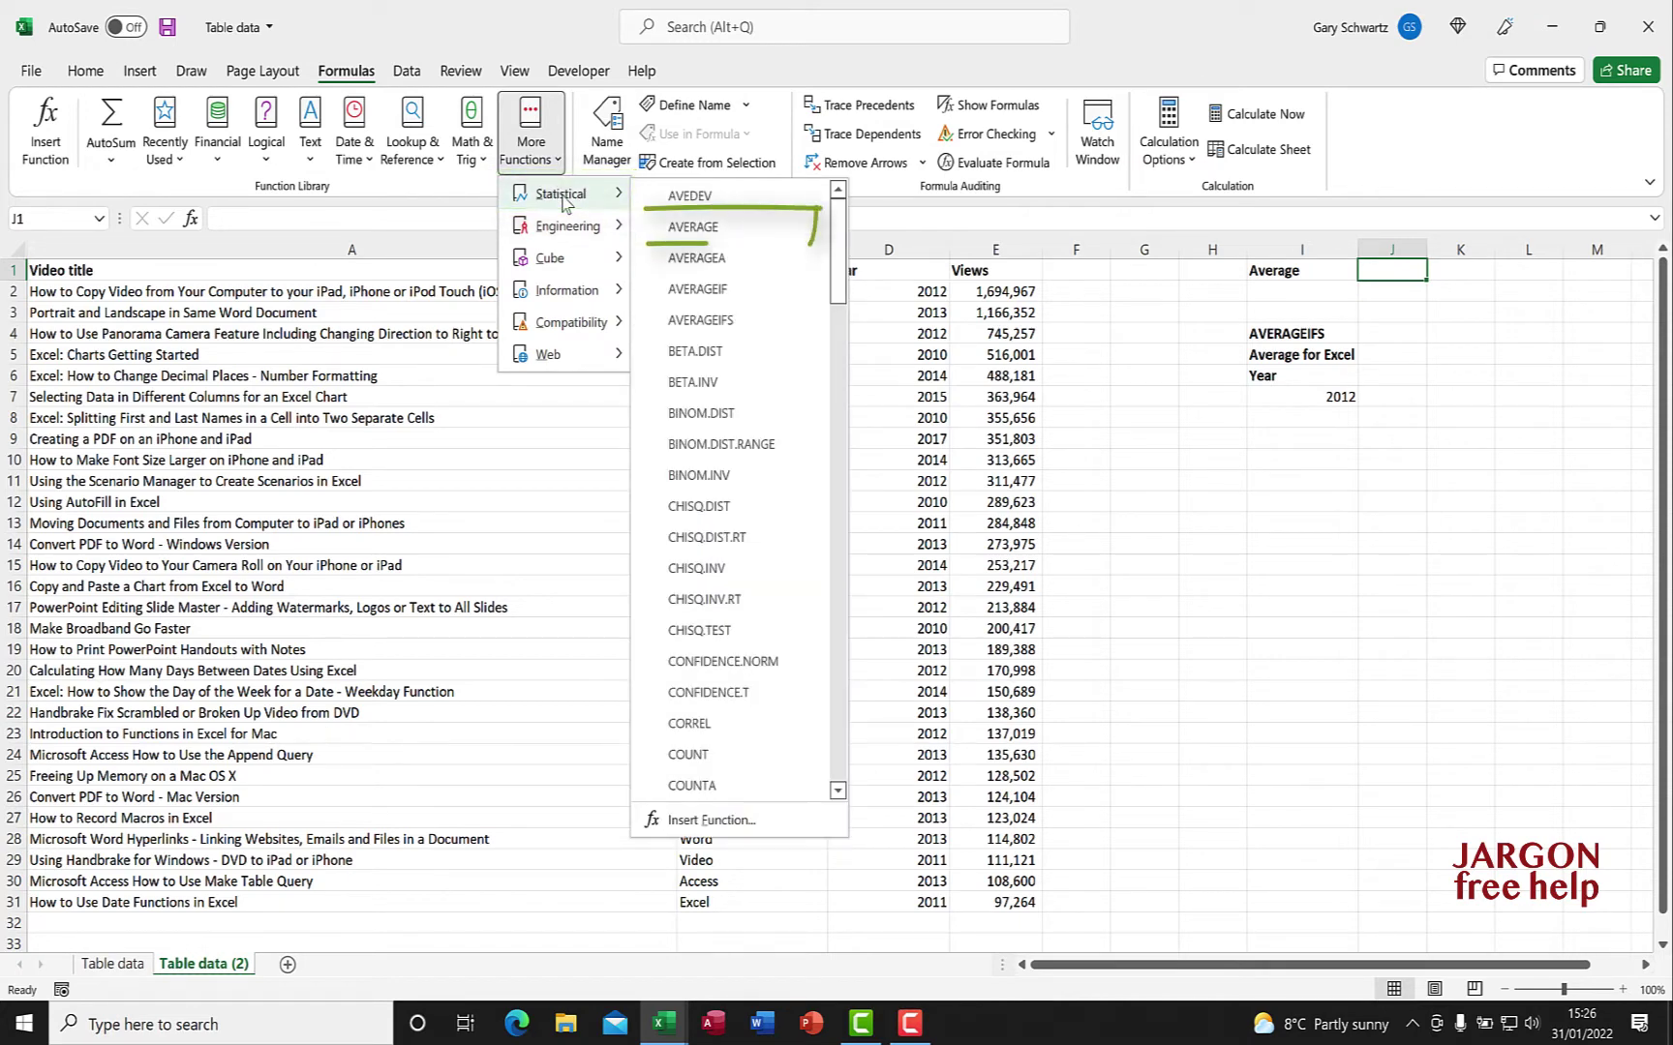
{"action": "left_click", "coordinate": [693, 229]}
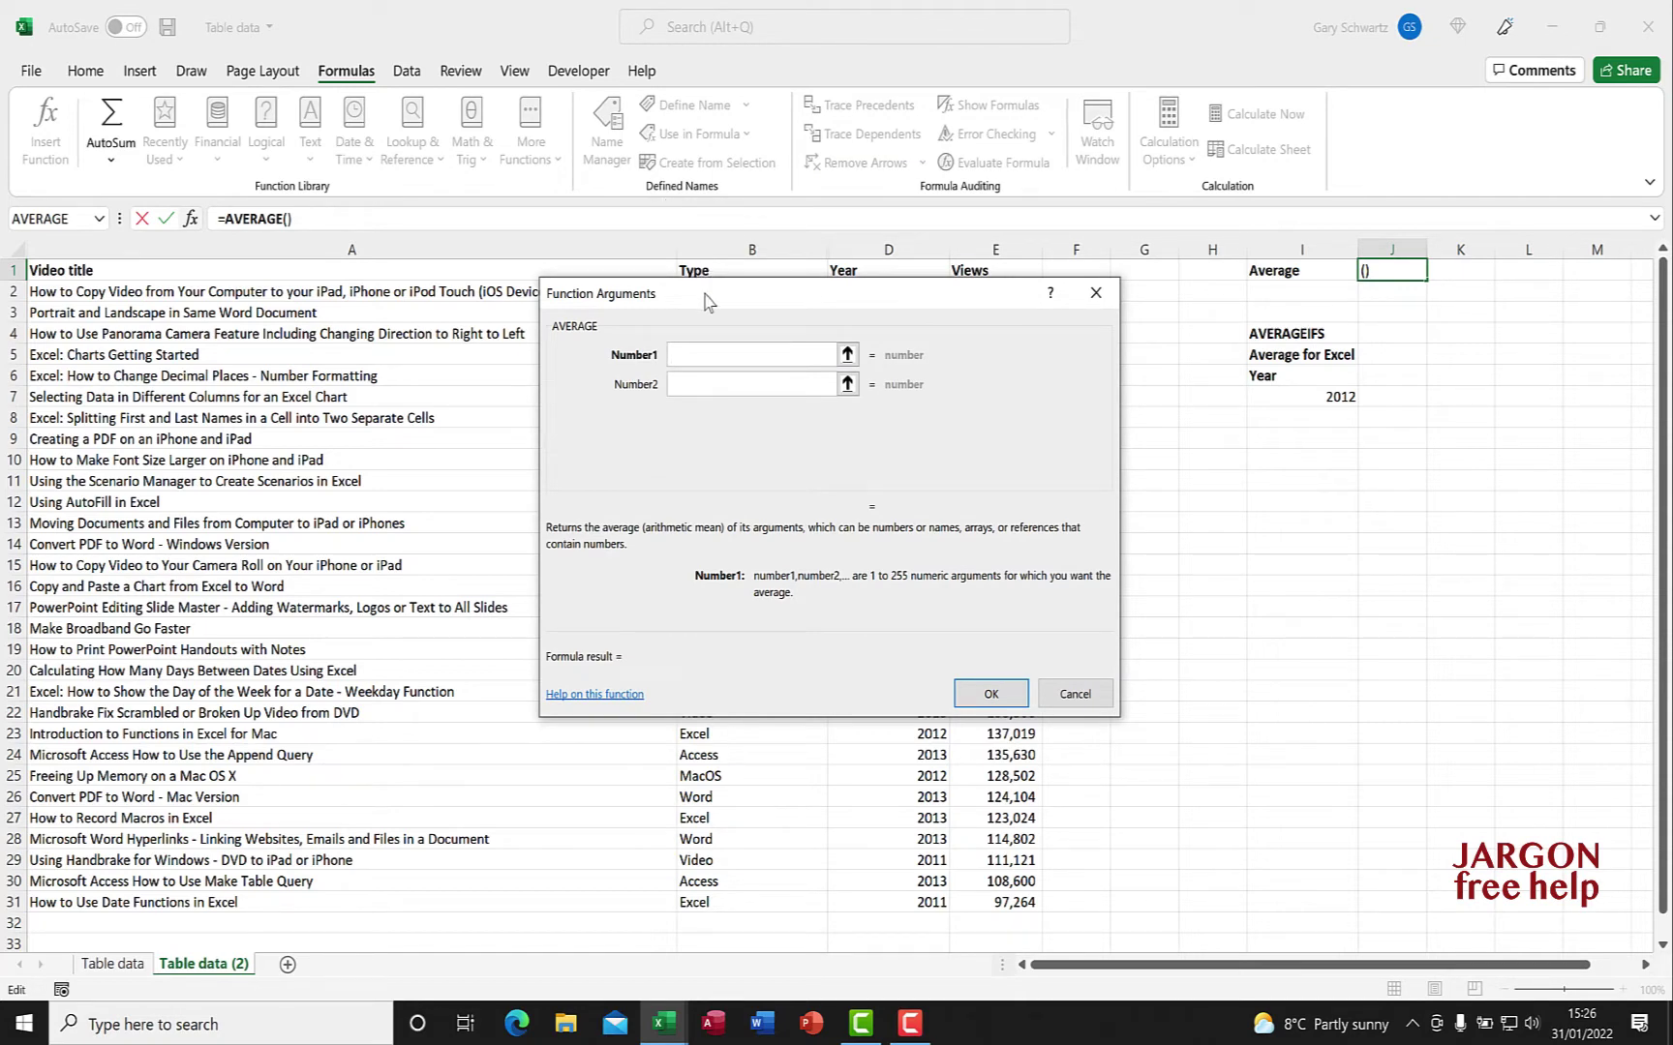
{"action": "left_click_drag", "start_coordinate": [708, 302], "coordinate": [443, 287]}
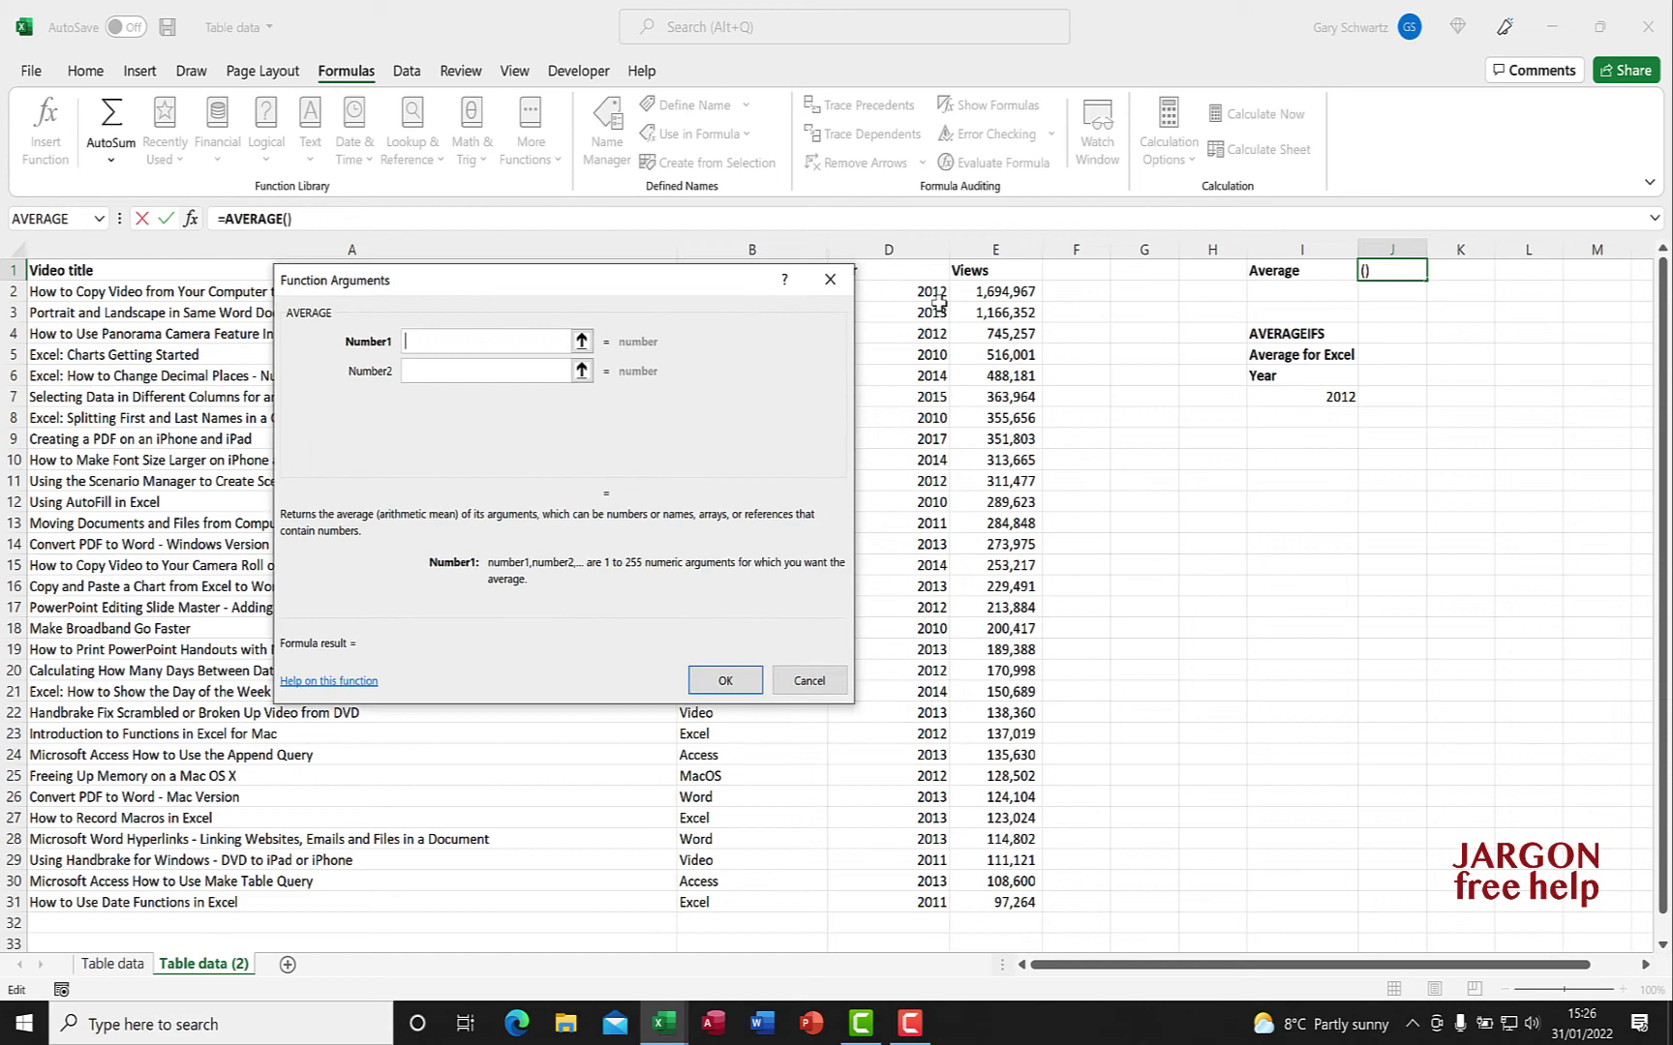
{"action": "left_click_drag", "start_coordinate": [992, 293], "coordinate": [1011, 901]}
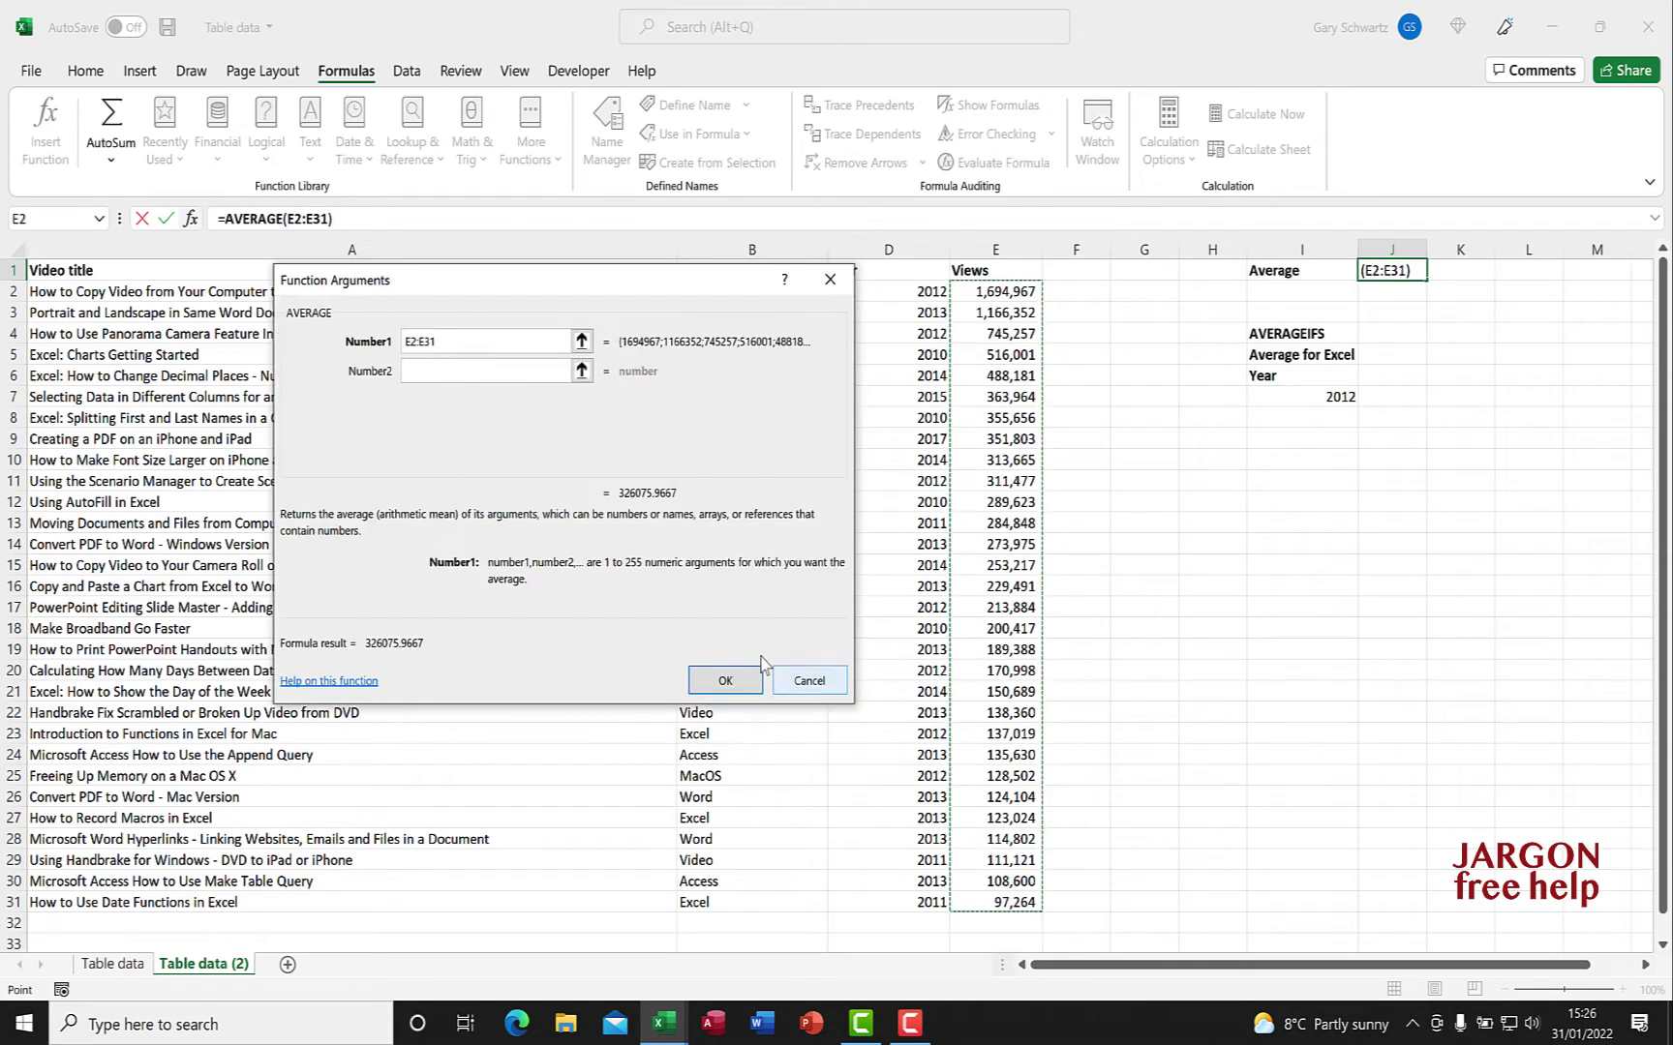
{"action": "left_click", "coordinate": [725, 680]}
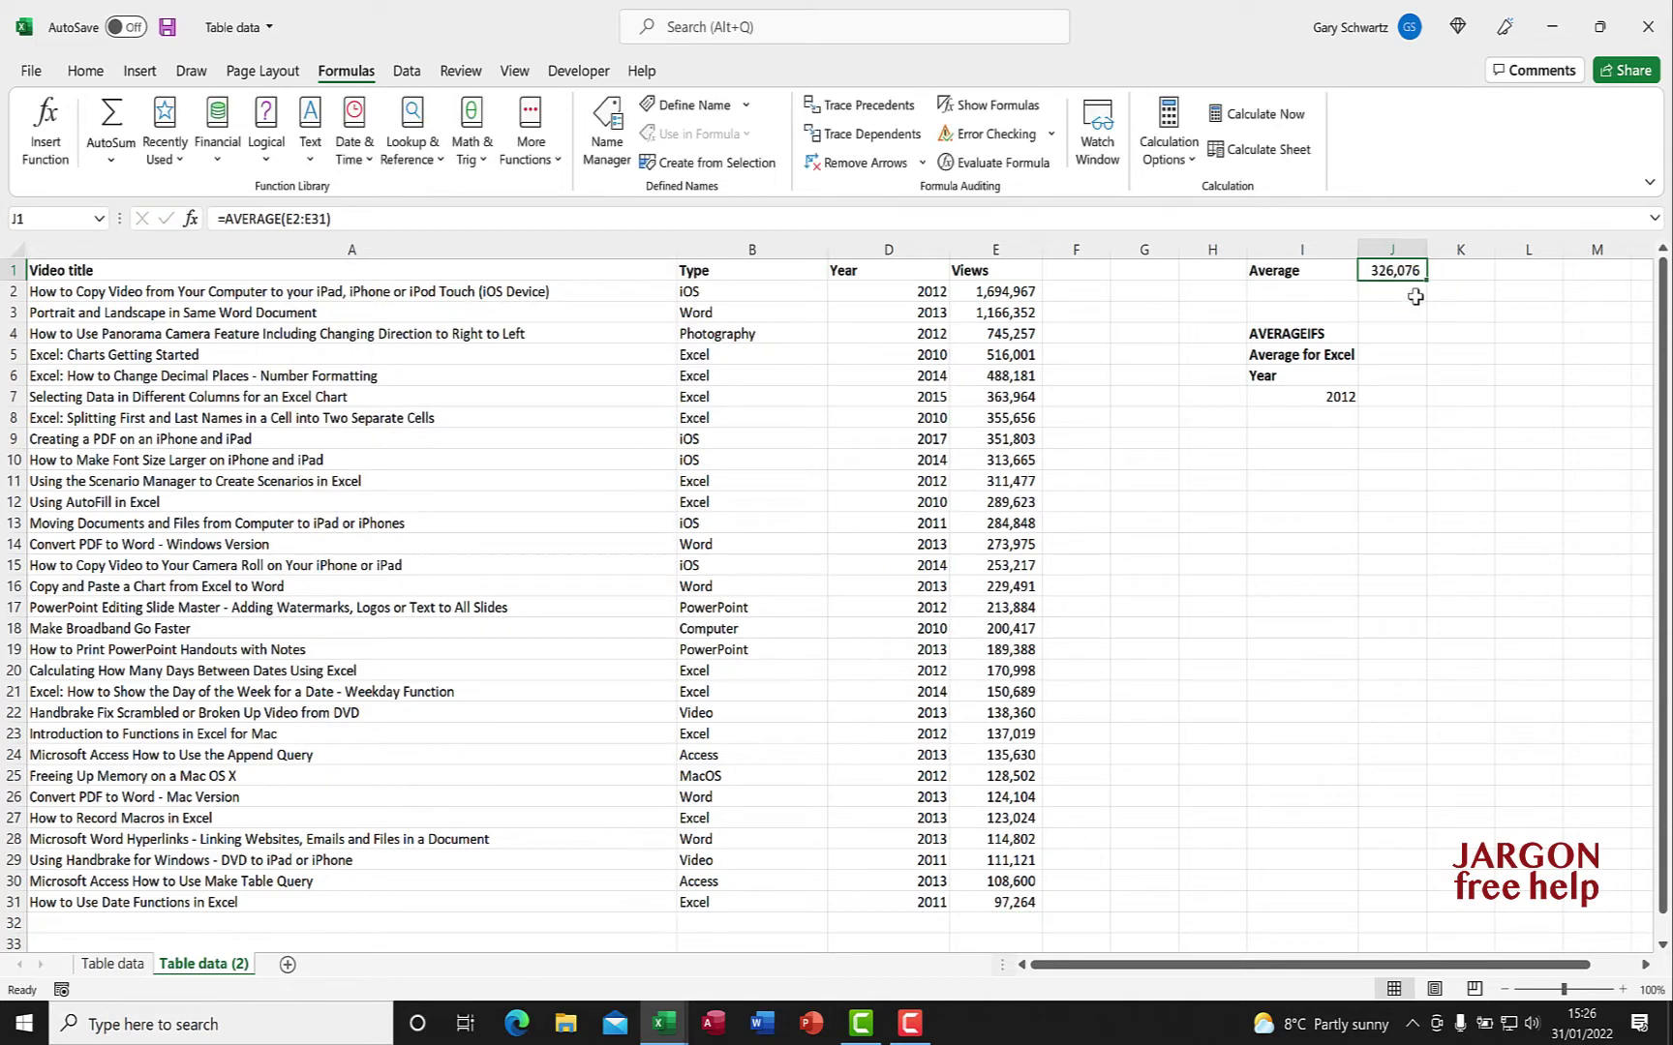
- Select J5 for the conditional average, after checking the year 2012 in I7
{"action": "left_click", "coordinate": [1386, 353]}
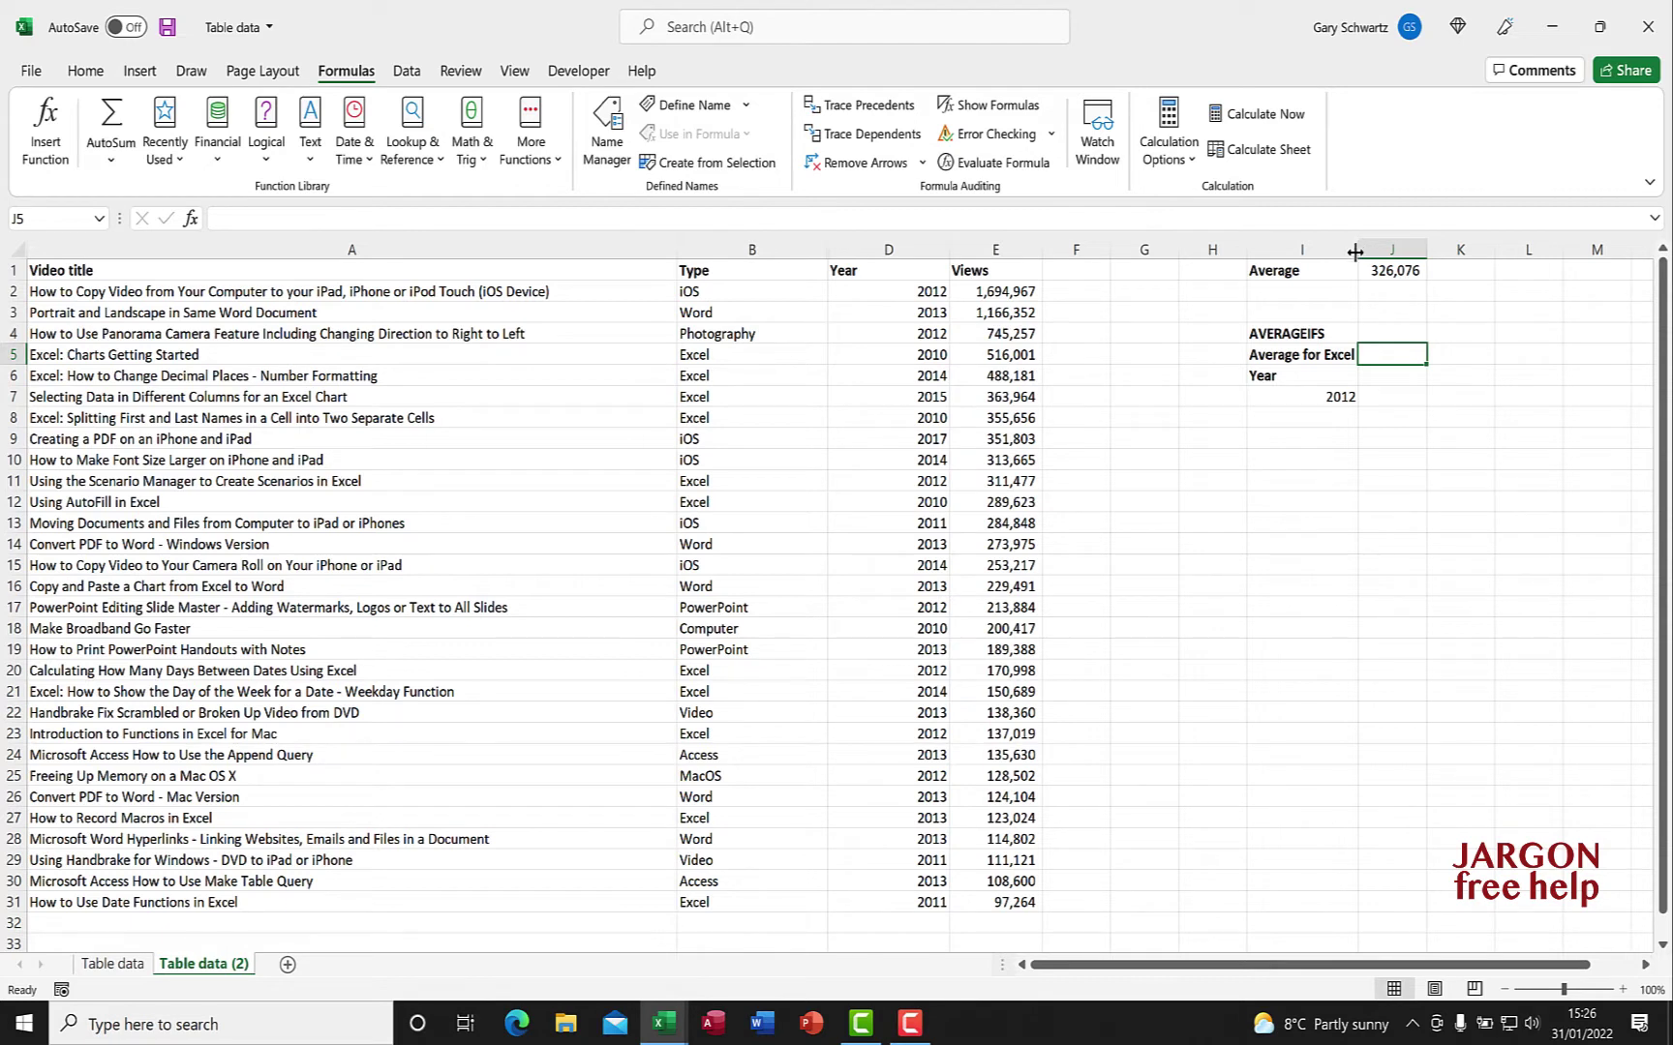
{"action": "left_click", "coordinate": [1336, 401]}
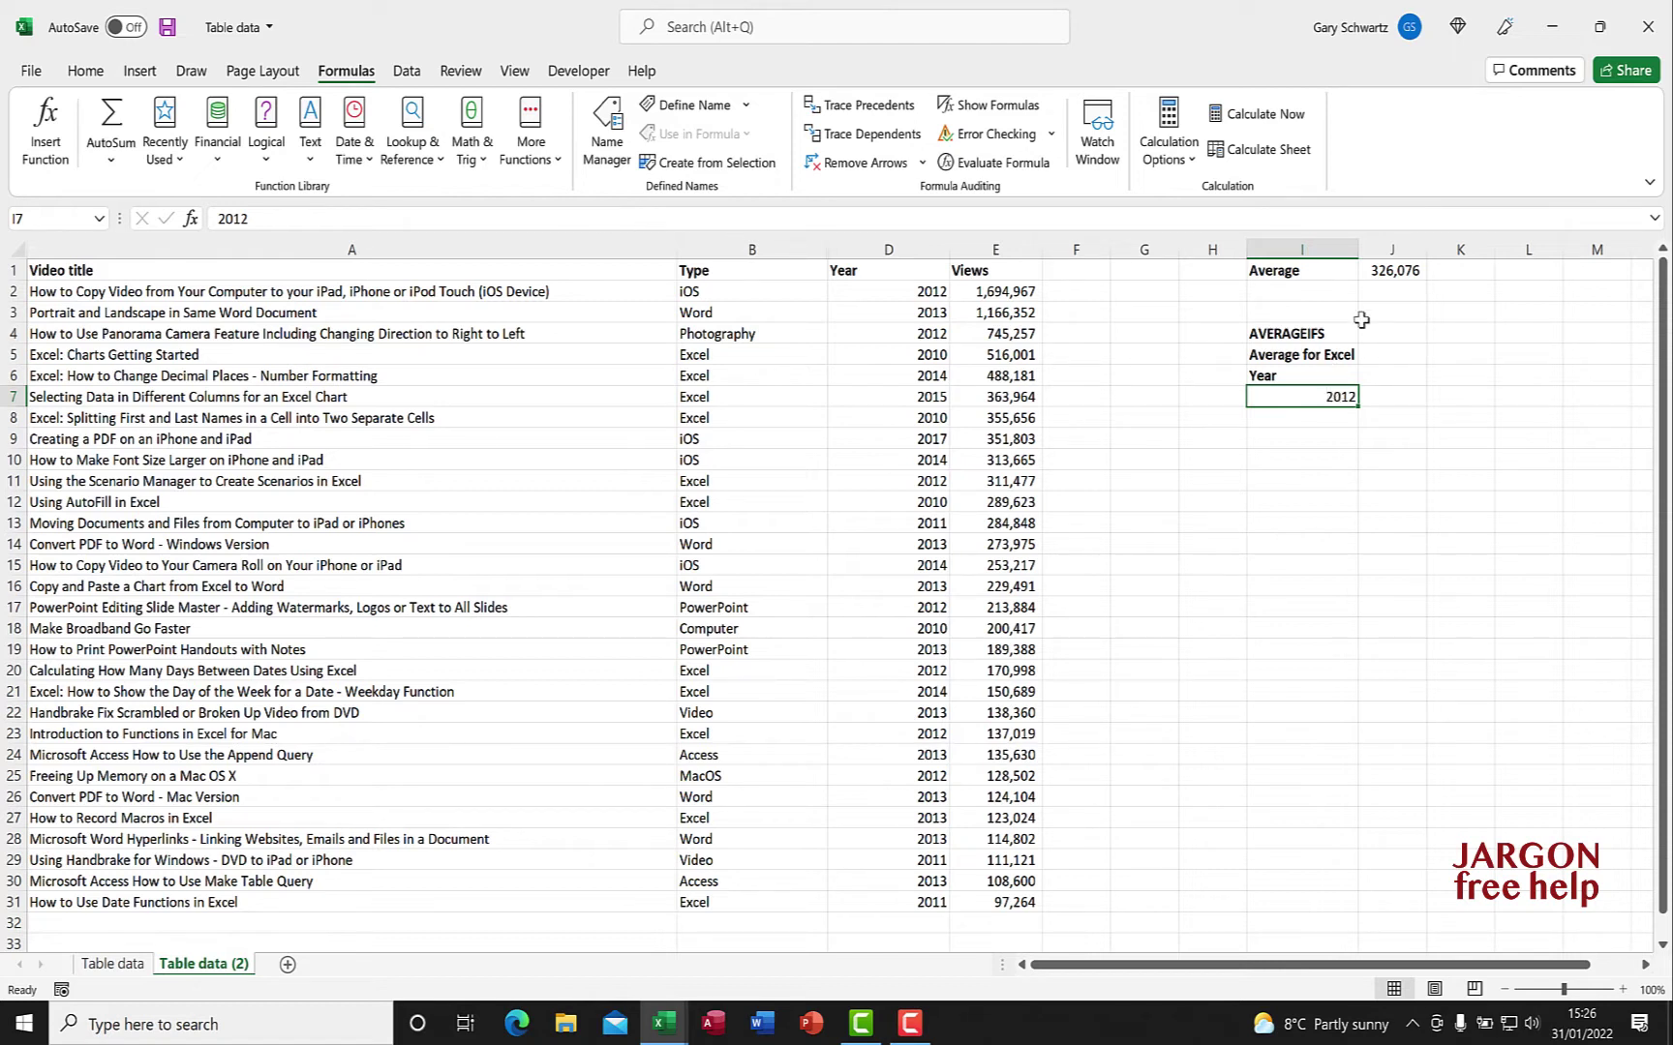
{"action": "left_click", "coordinate": [1393, 335]}
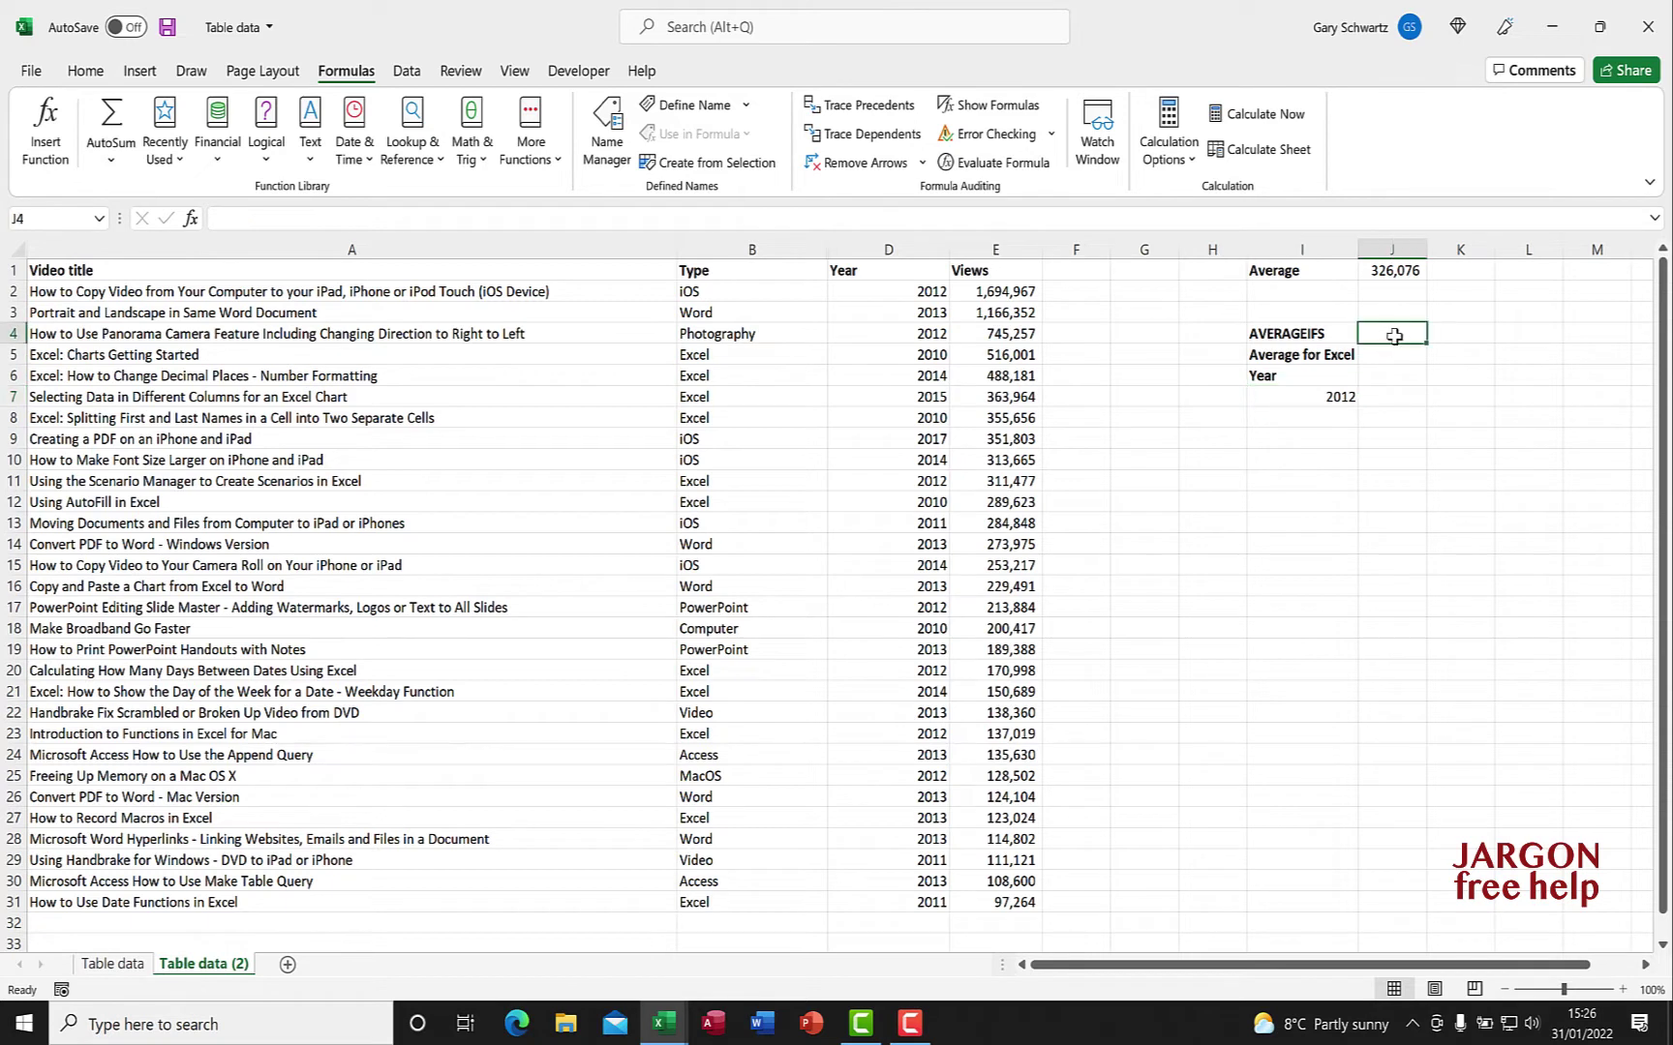
{"action": "left_click", "coordinate": [1395, 356]}
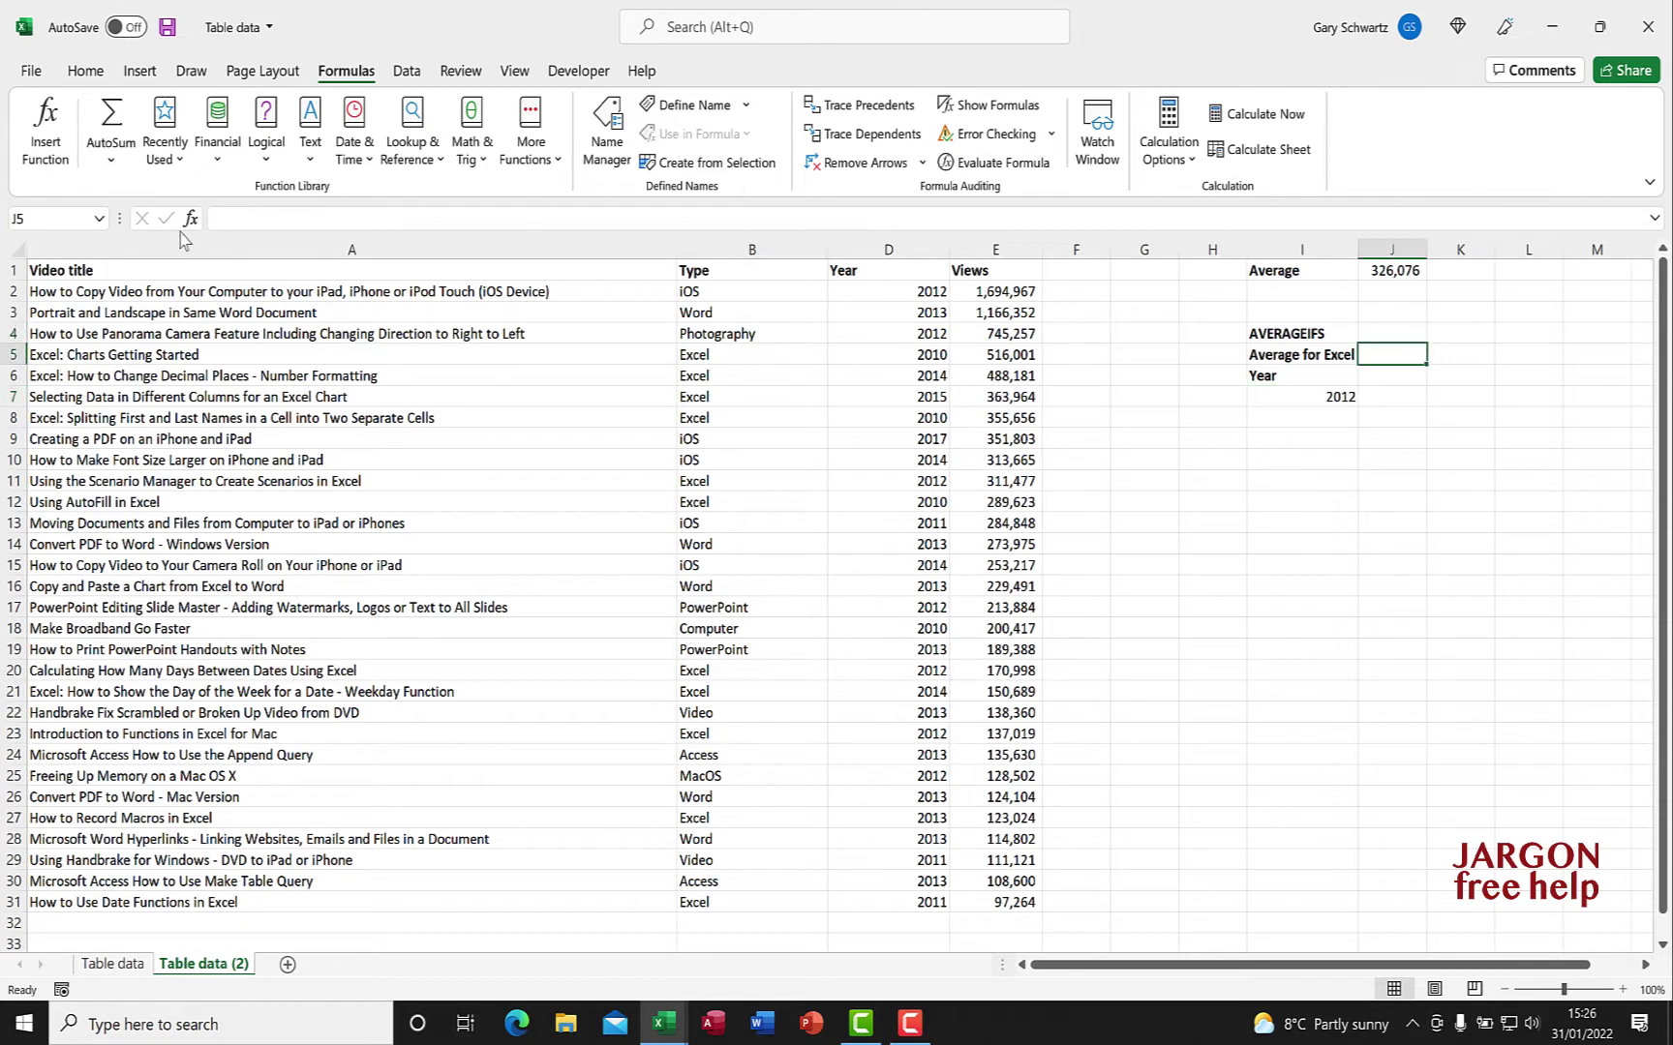
{"action": "left_click", "coordinate": [550, 161]}
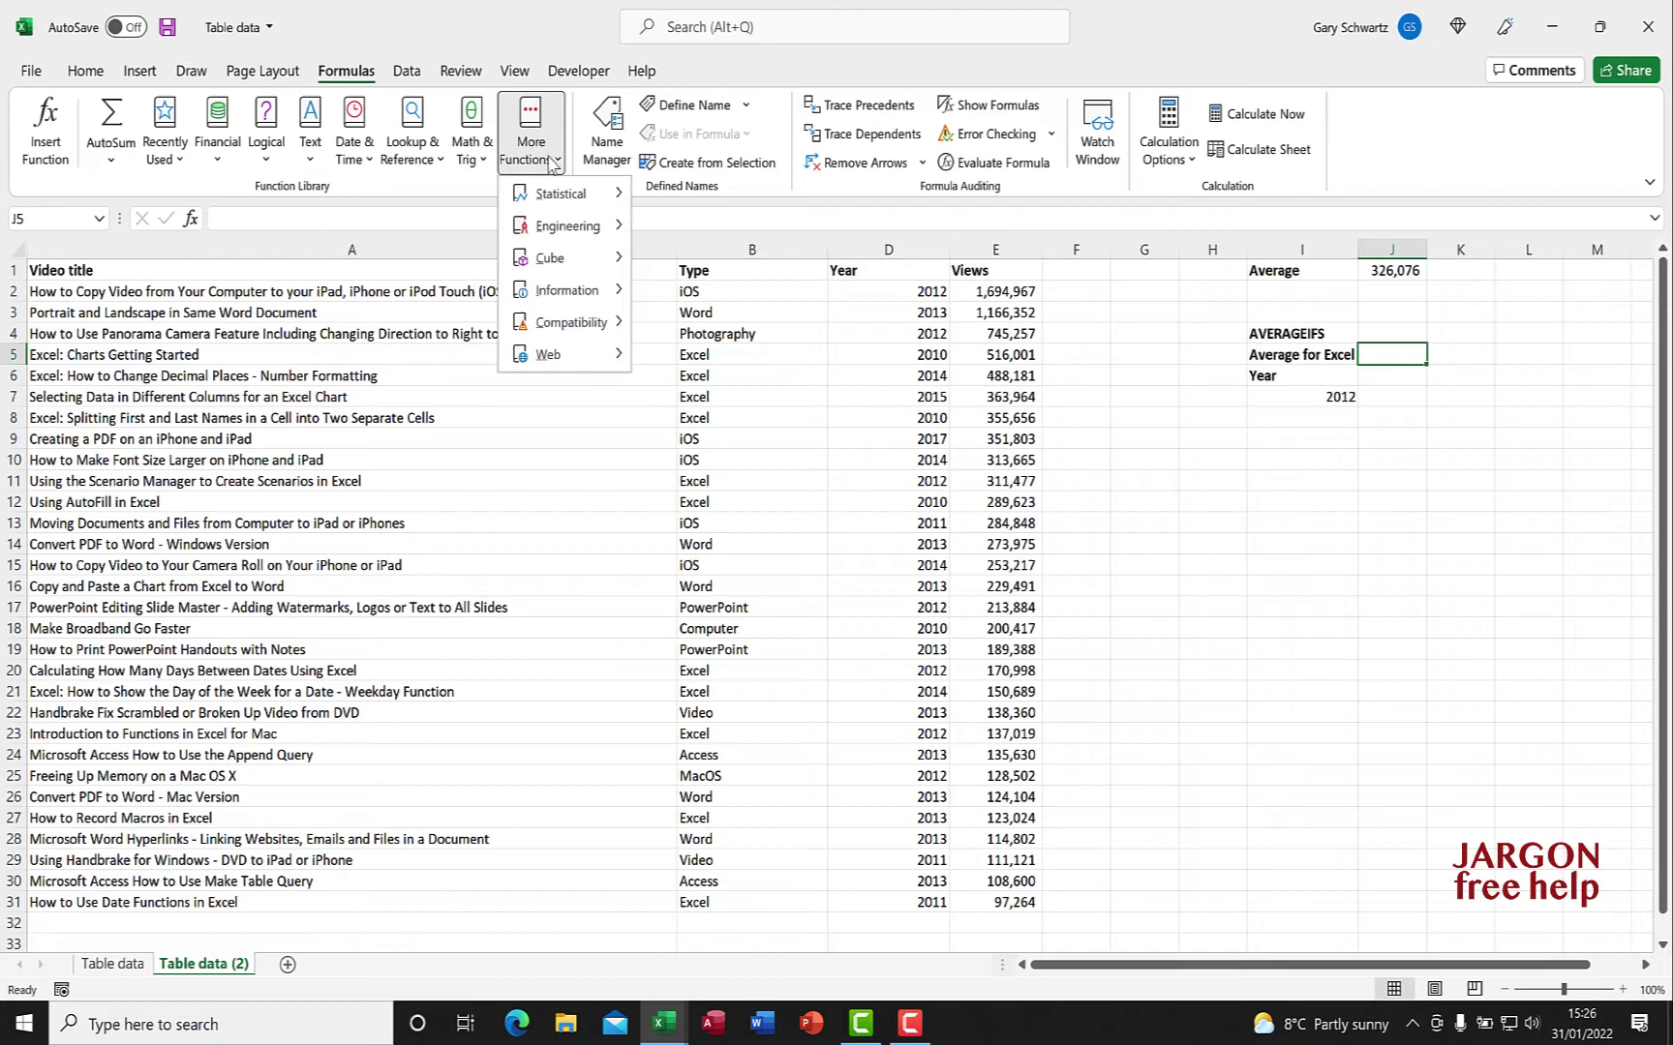
{"action": "mouse_move", "coordinate": [552, 203]}
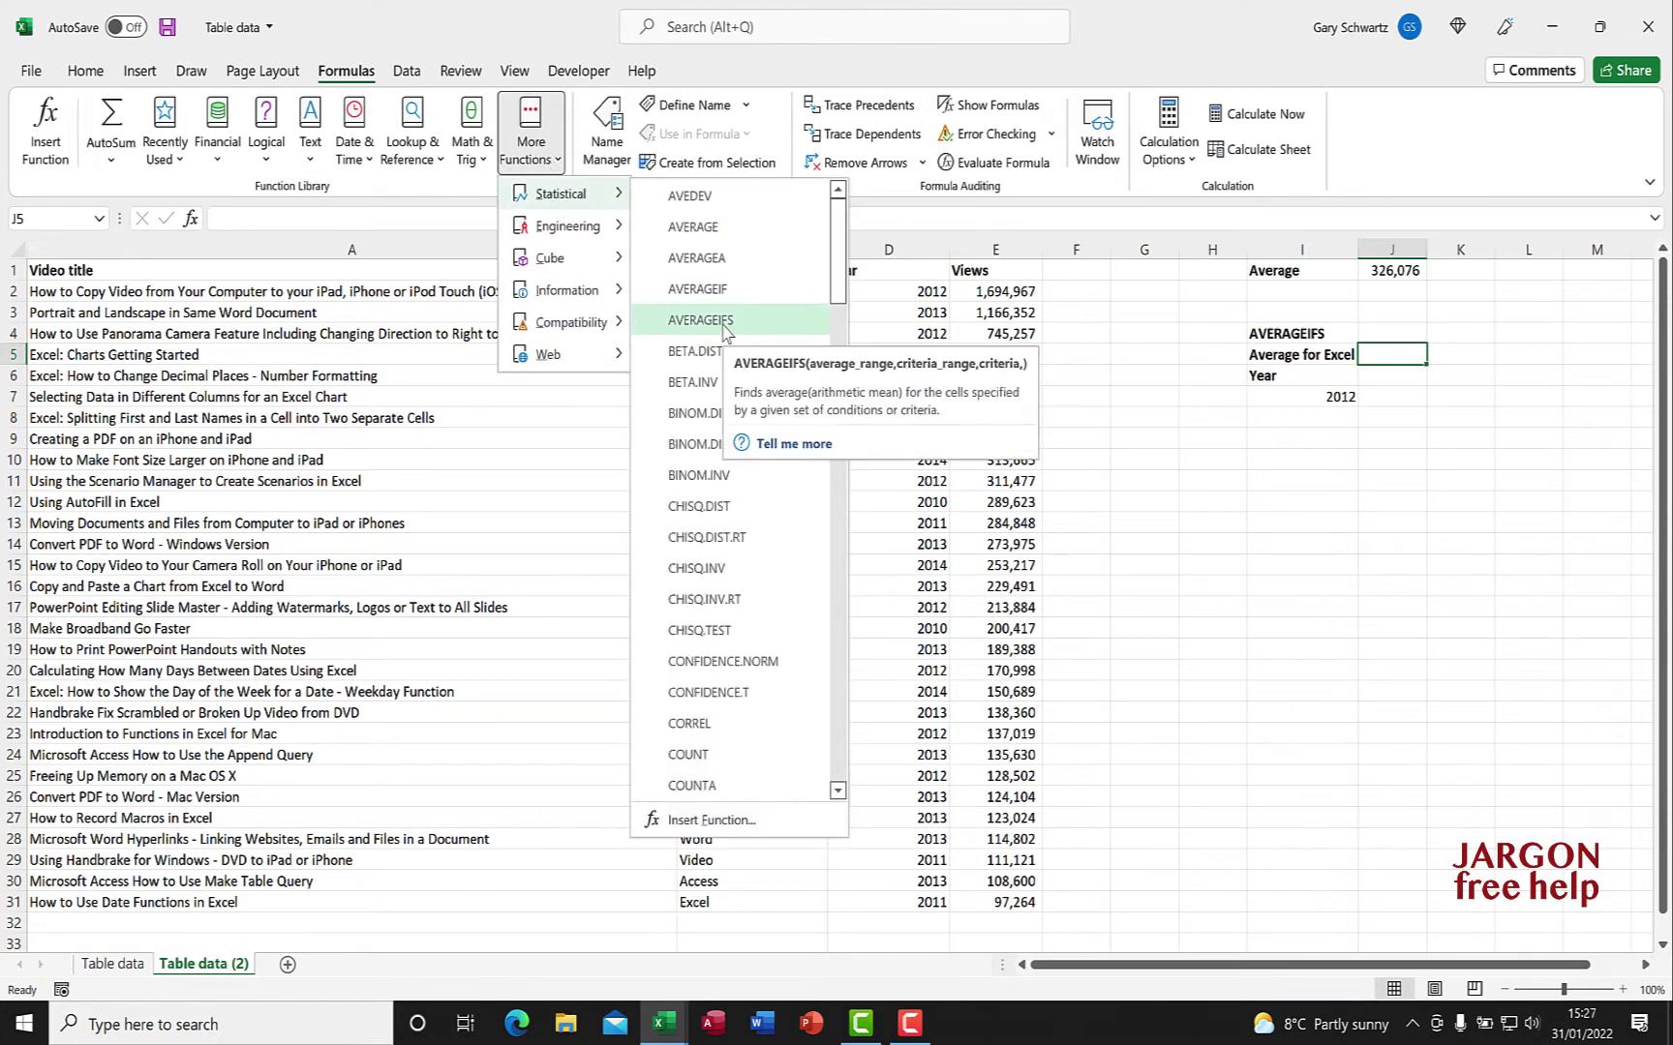
{"action": "key", "text": "Escape"}
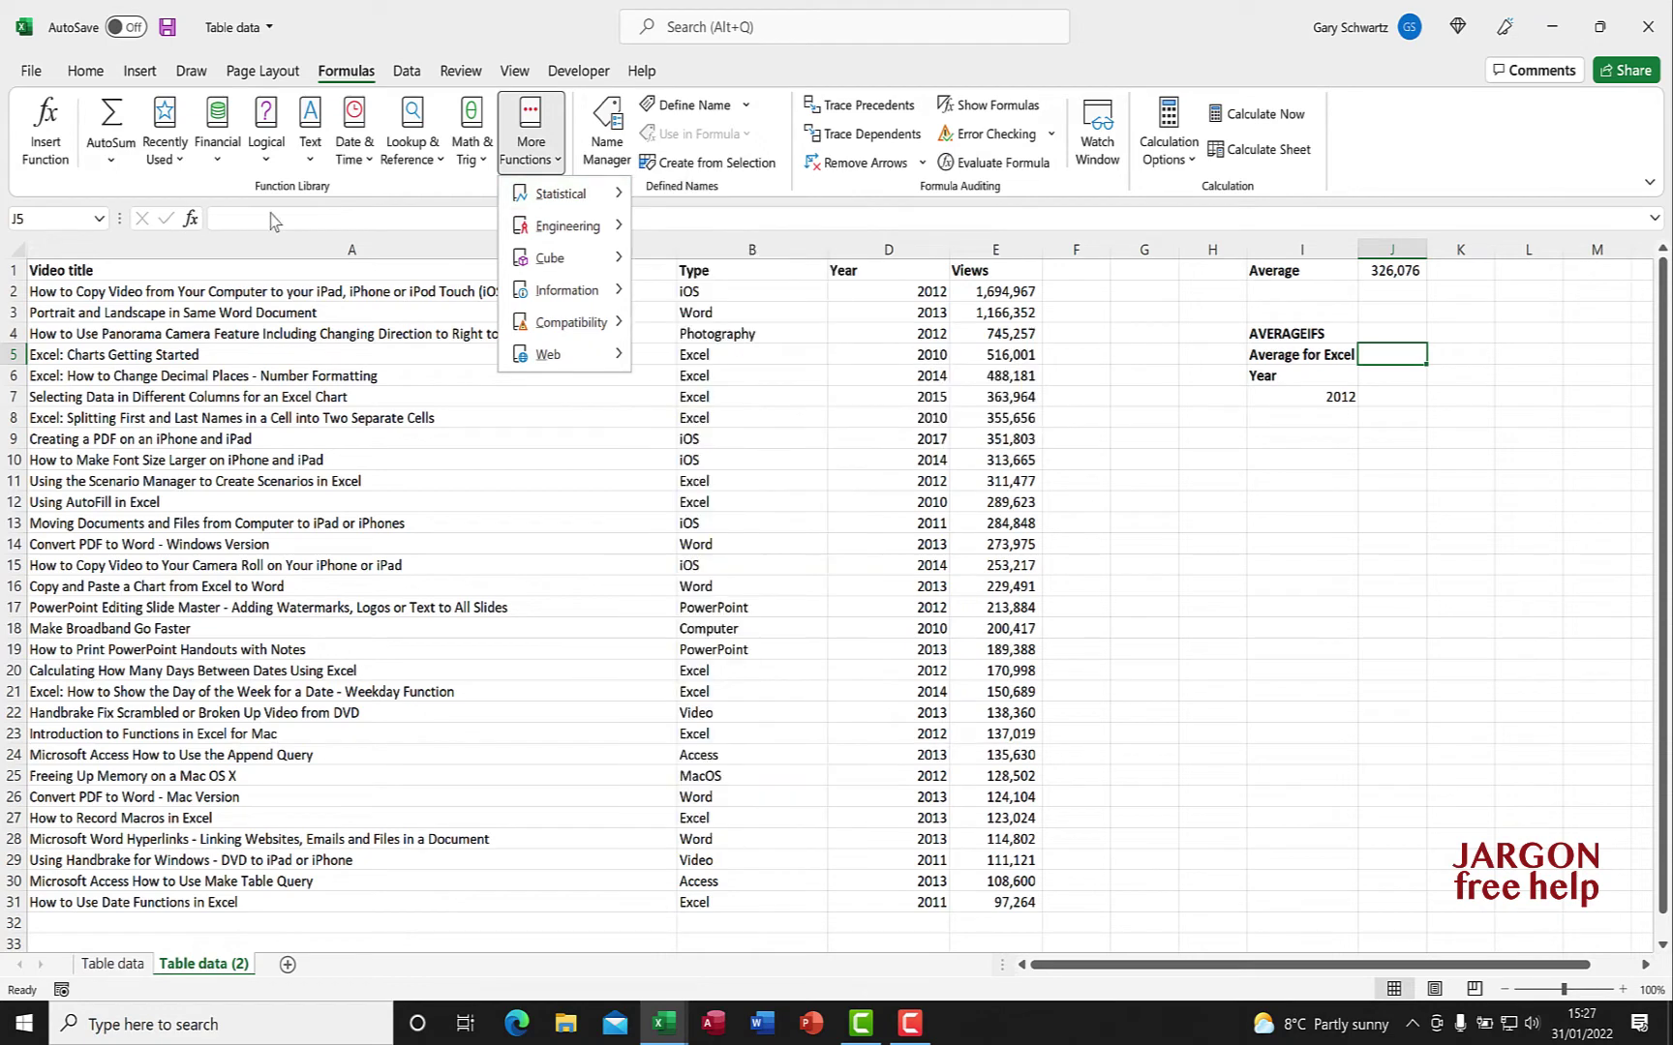
{"action": "key", "text": "Escape"}
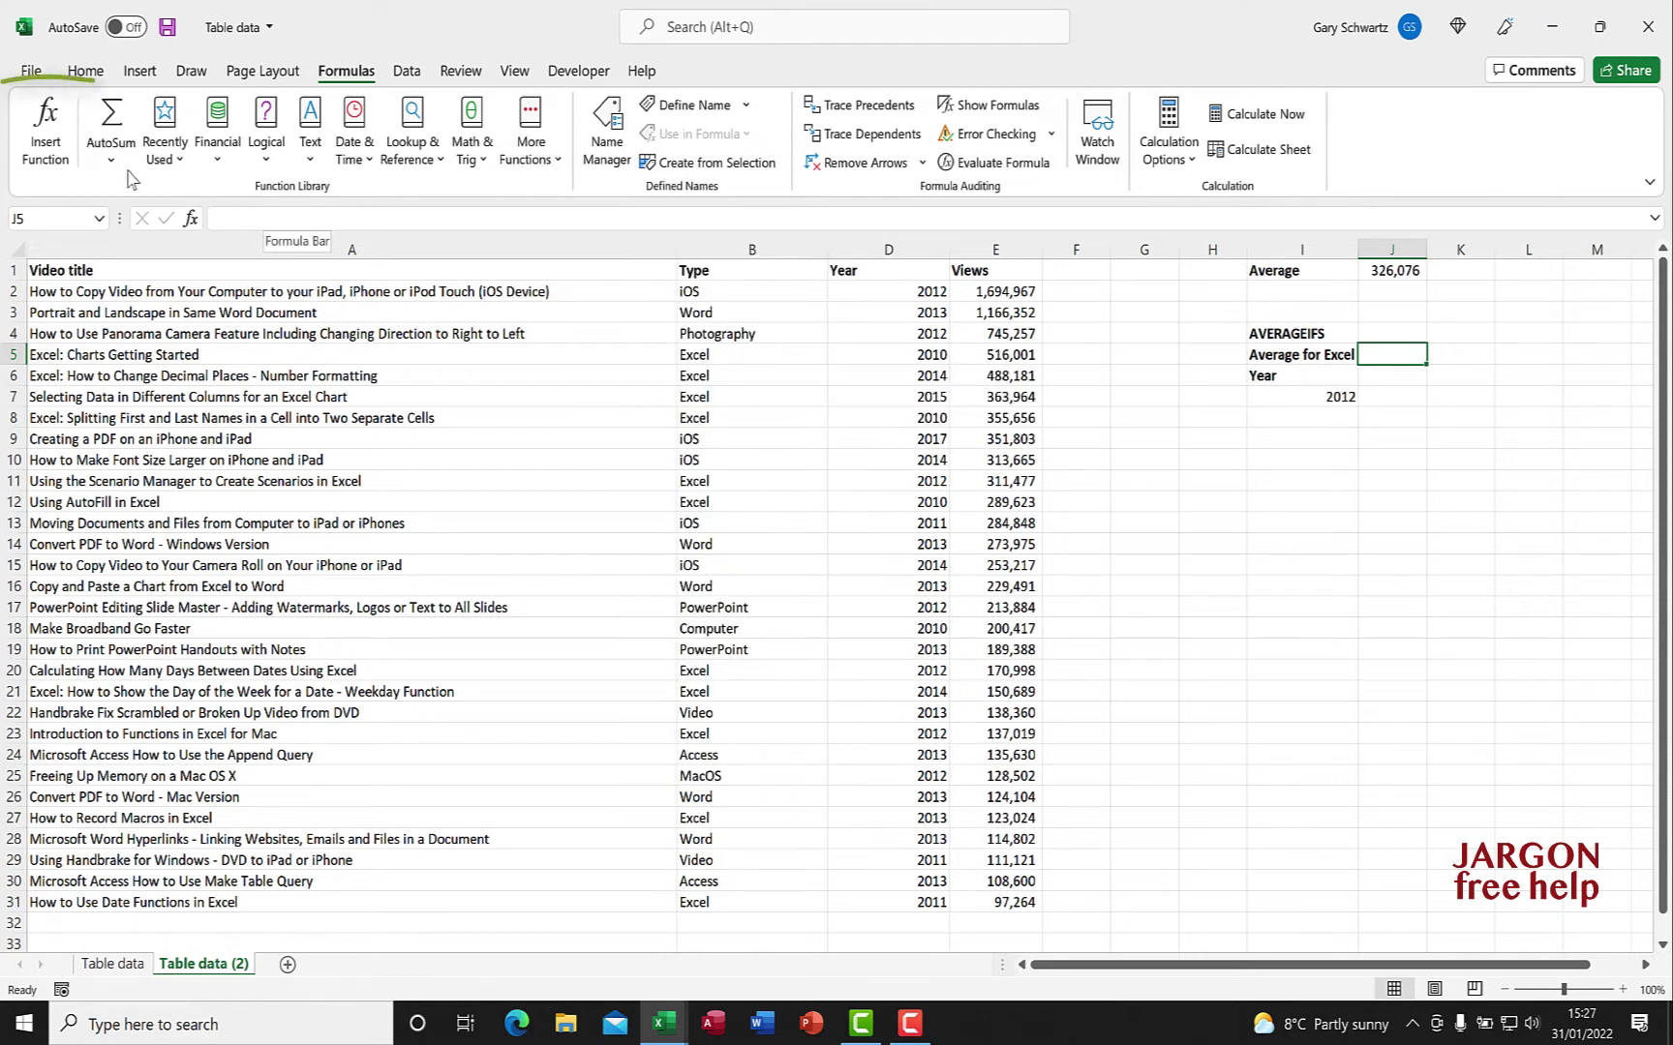
- Search Insert Function for 'average' and start an AVERAGEIFS formula in J5
{"action": "left_click", "coordinate": [194, 222]}
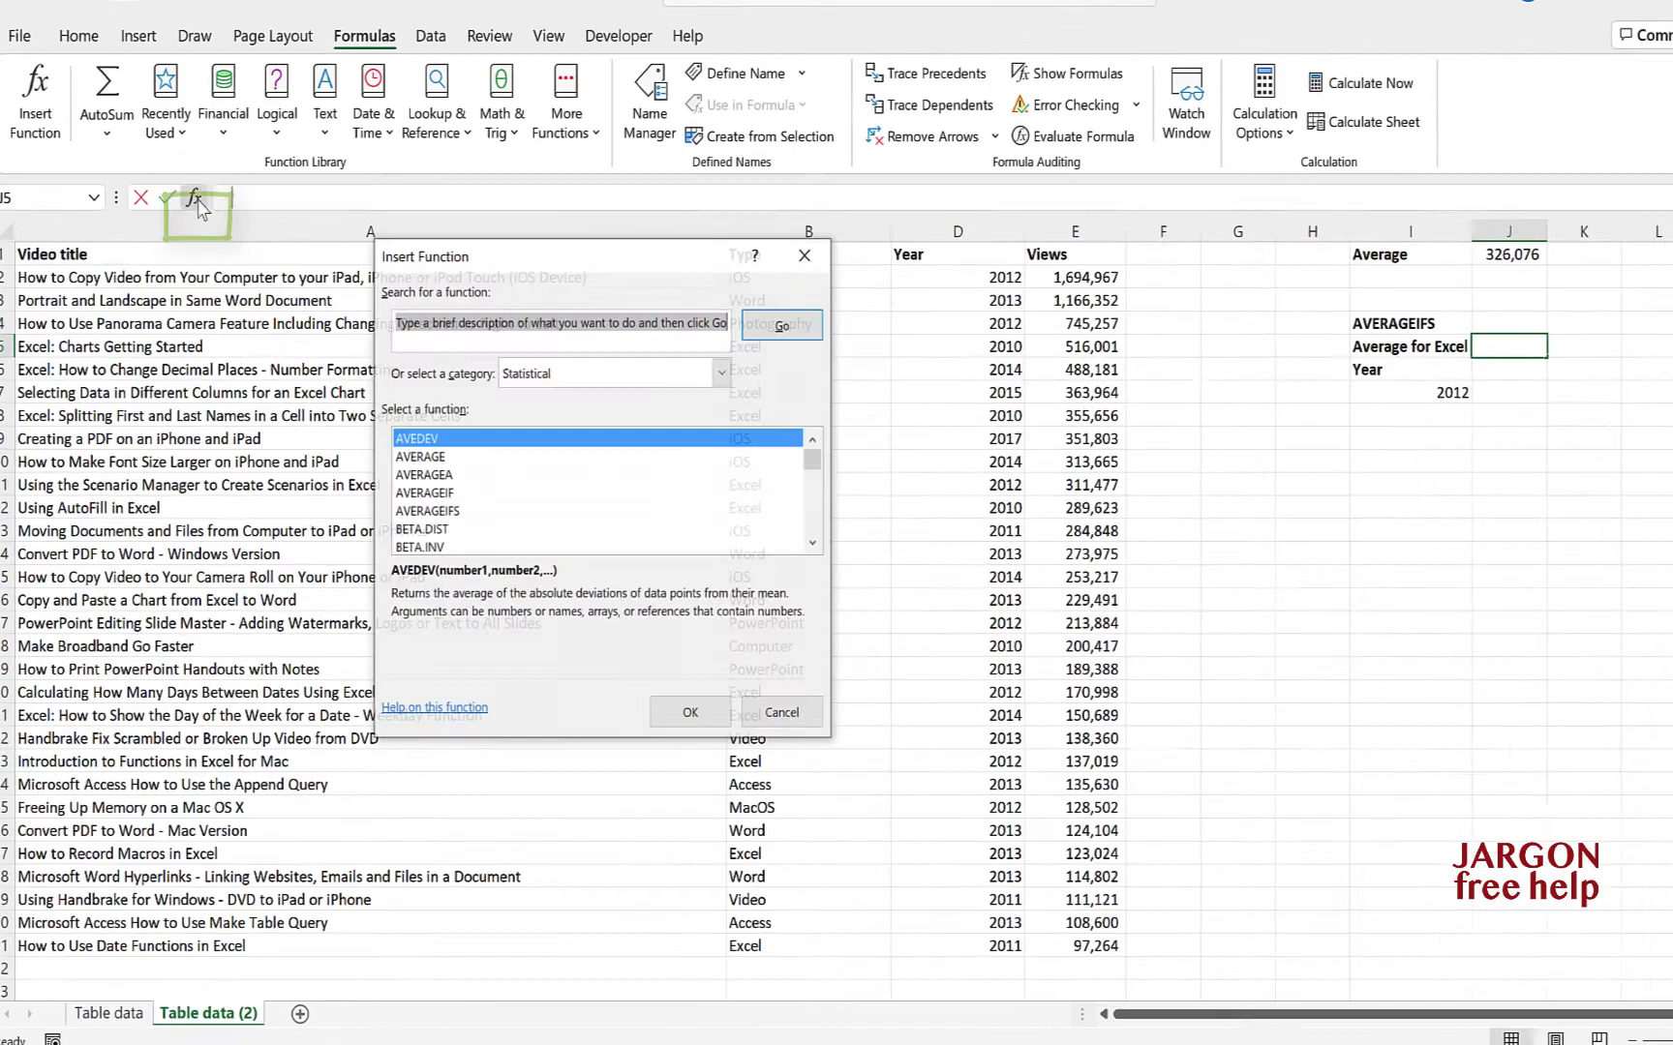
{"action": "type", "text": "average"}
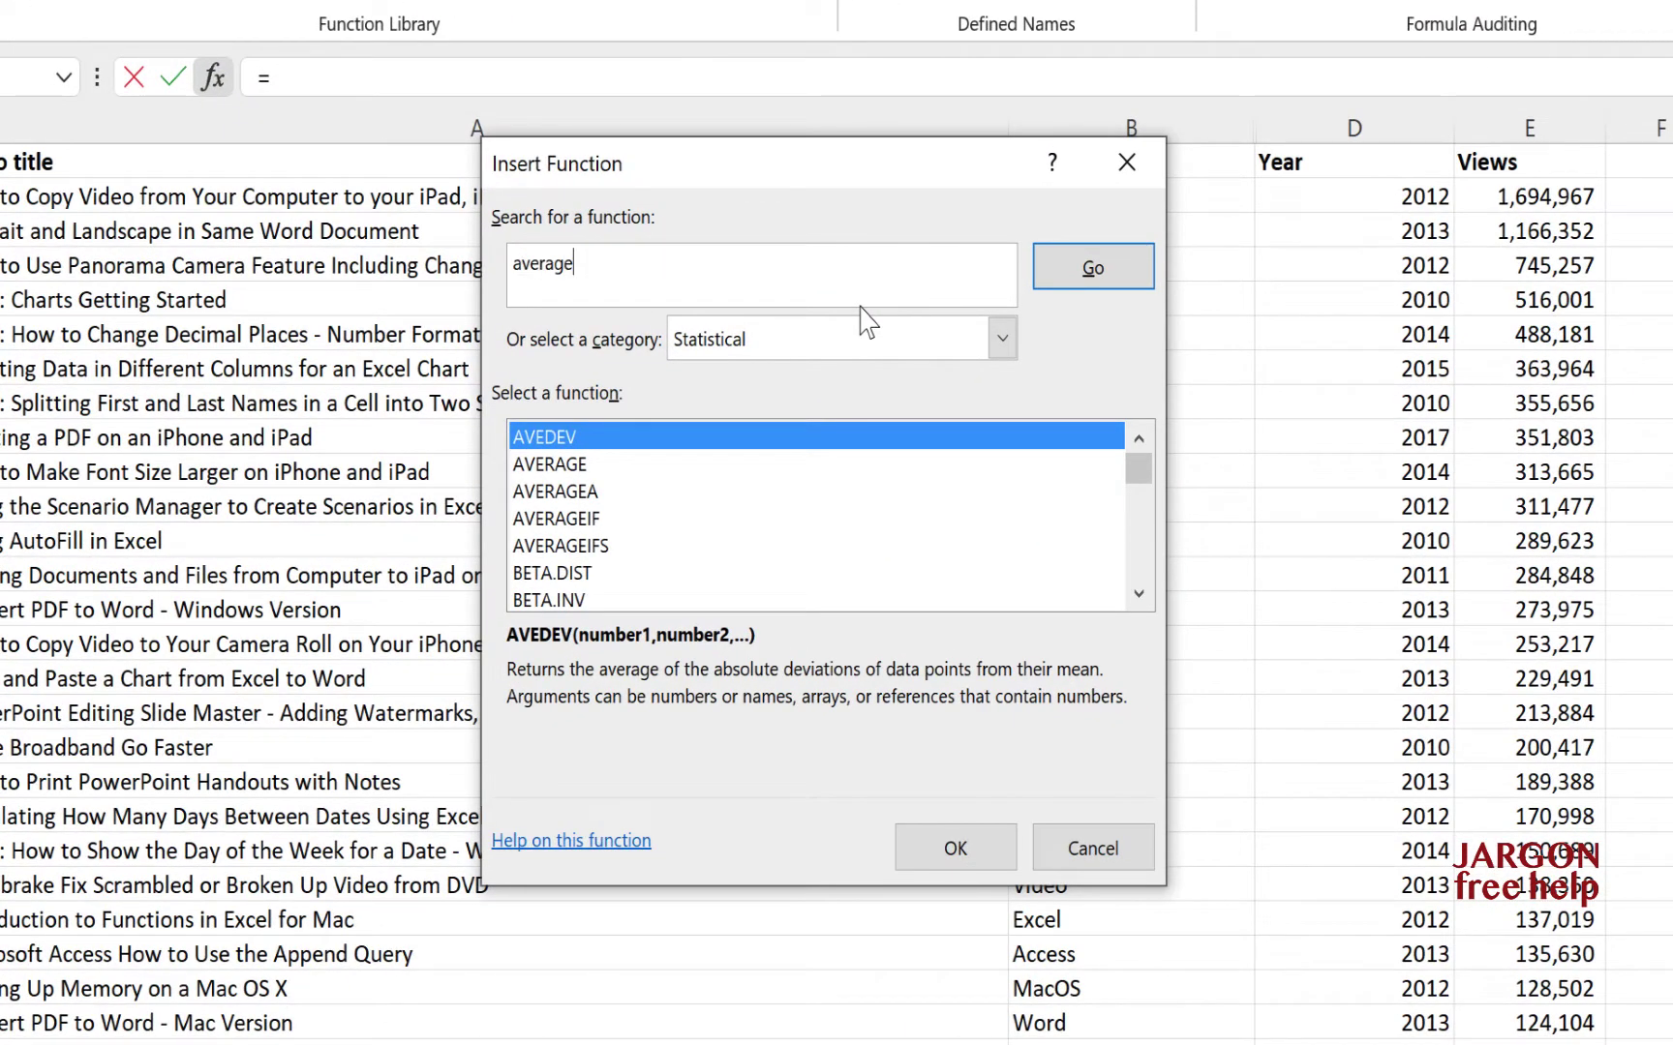
{"action": "key", "text": "Return"}
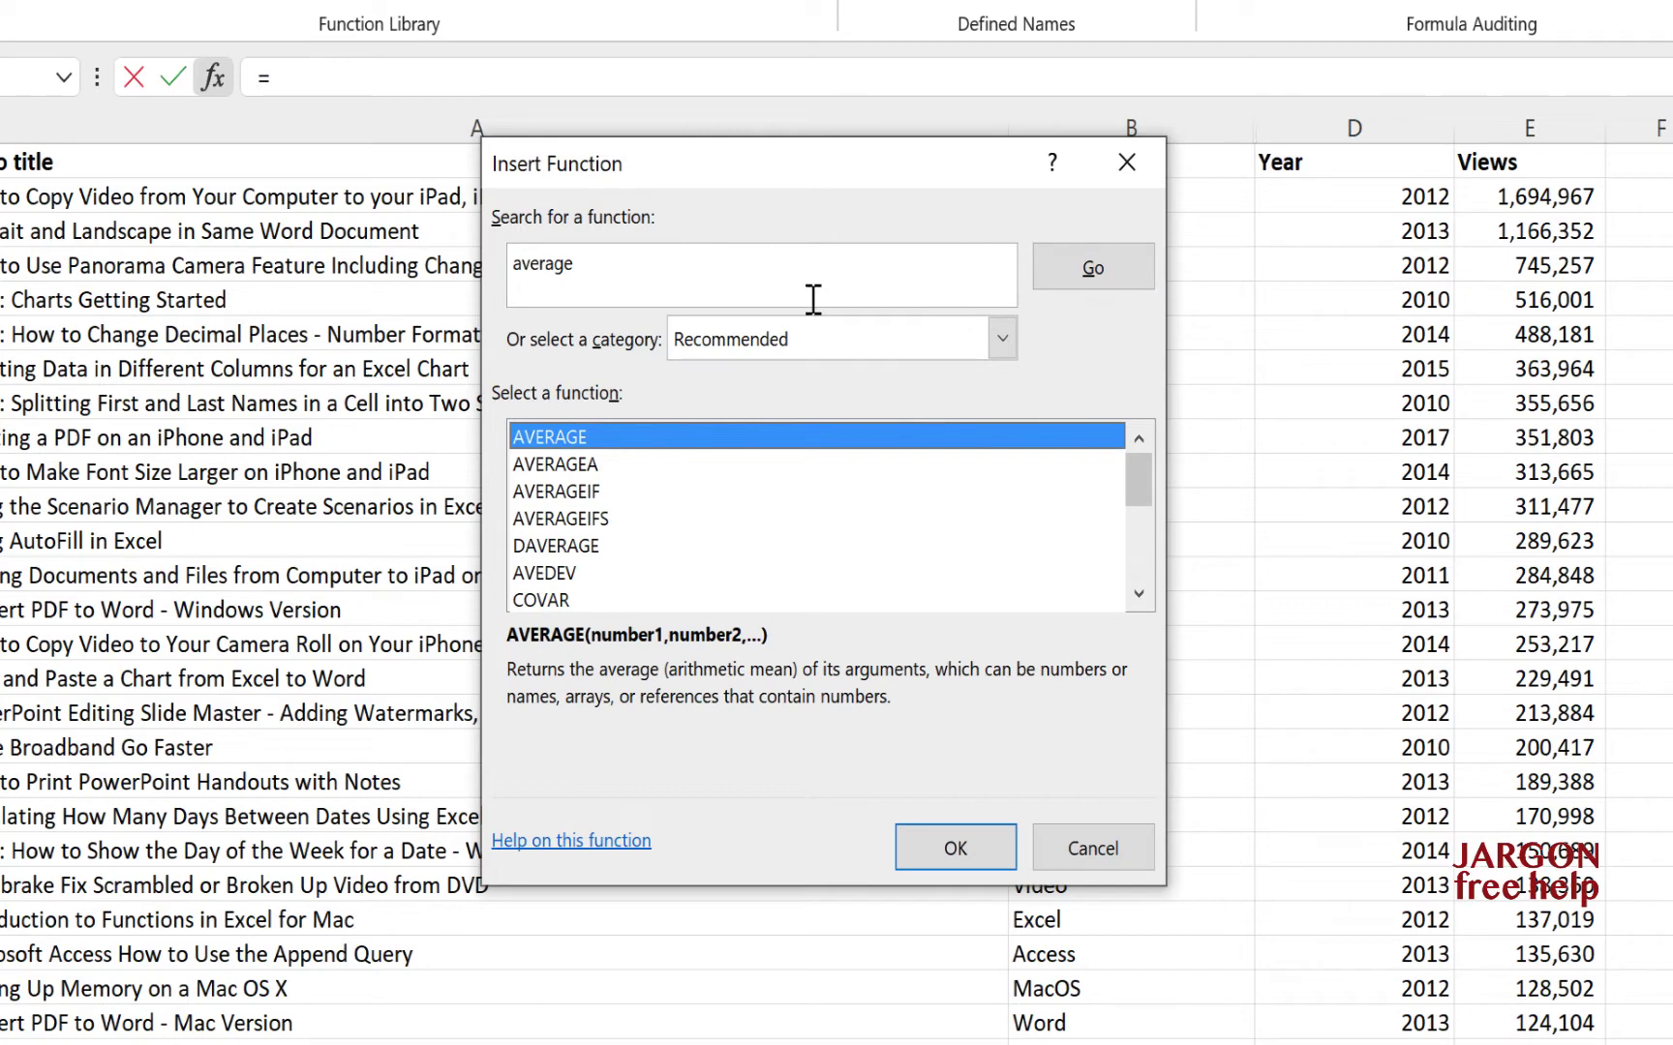
{"action": "left_click", "coordinate": [660, 521]}
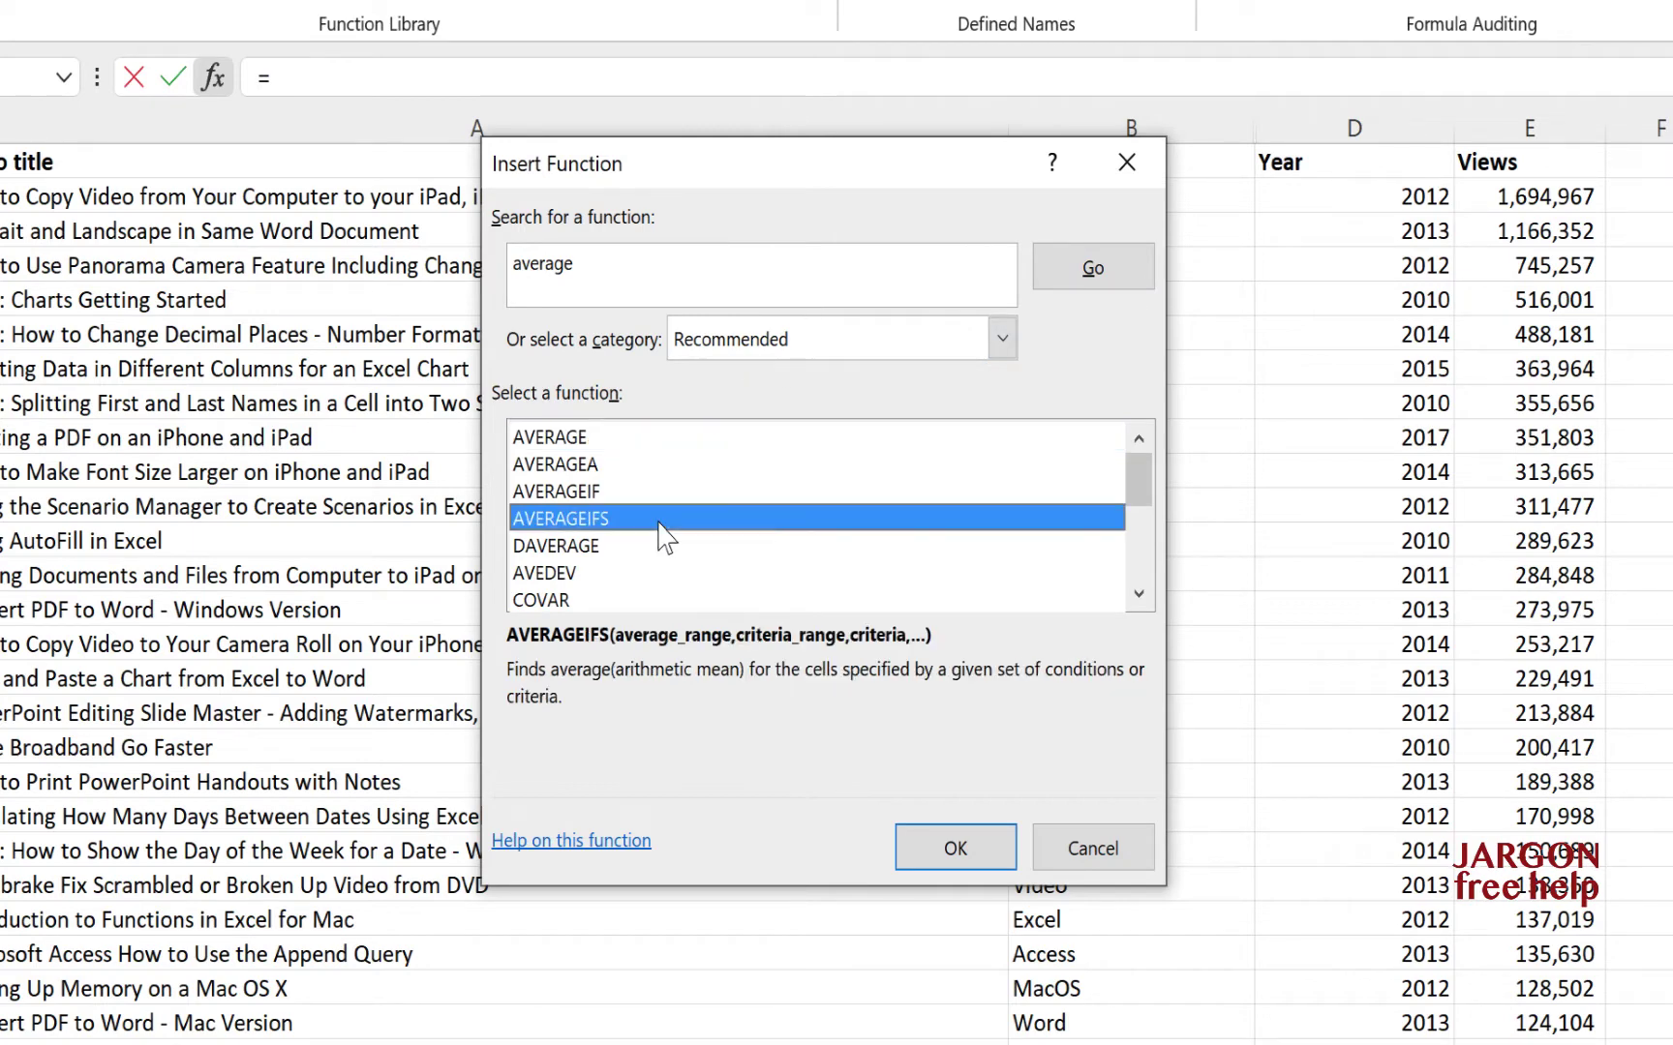
{"action": "left_click", "coordinate": [955, 852]}
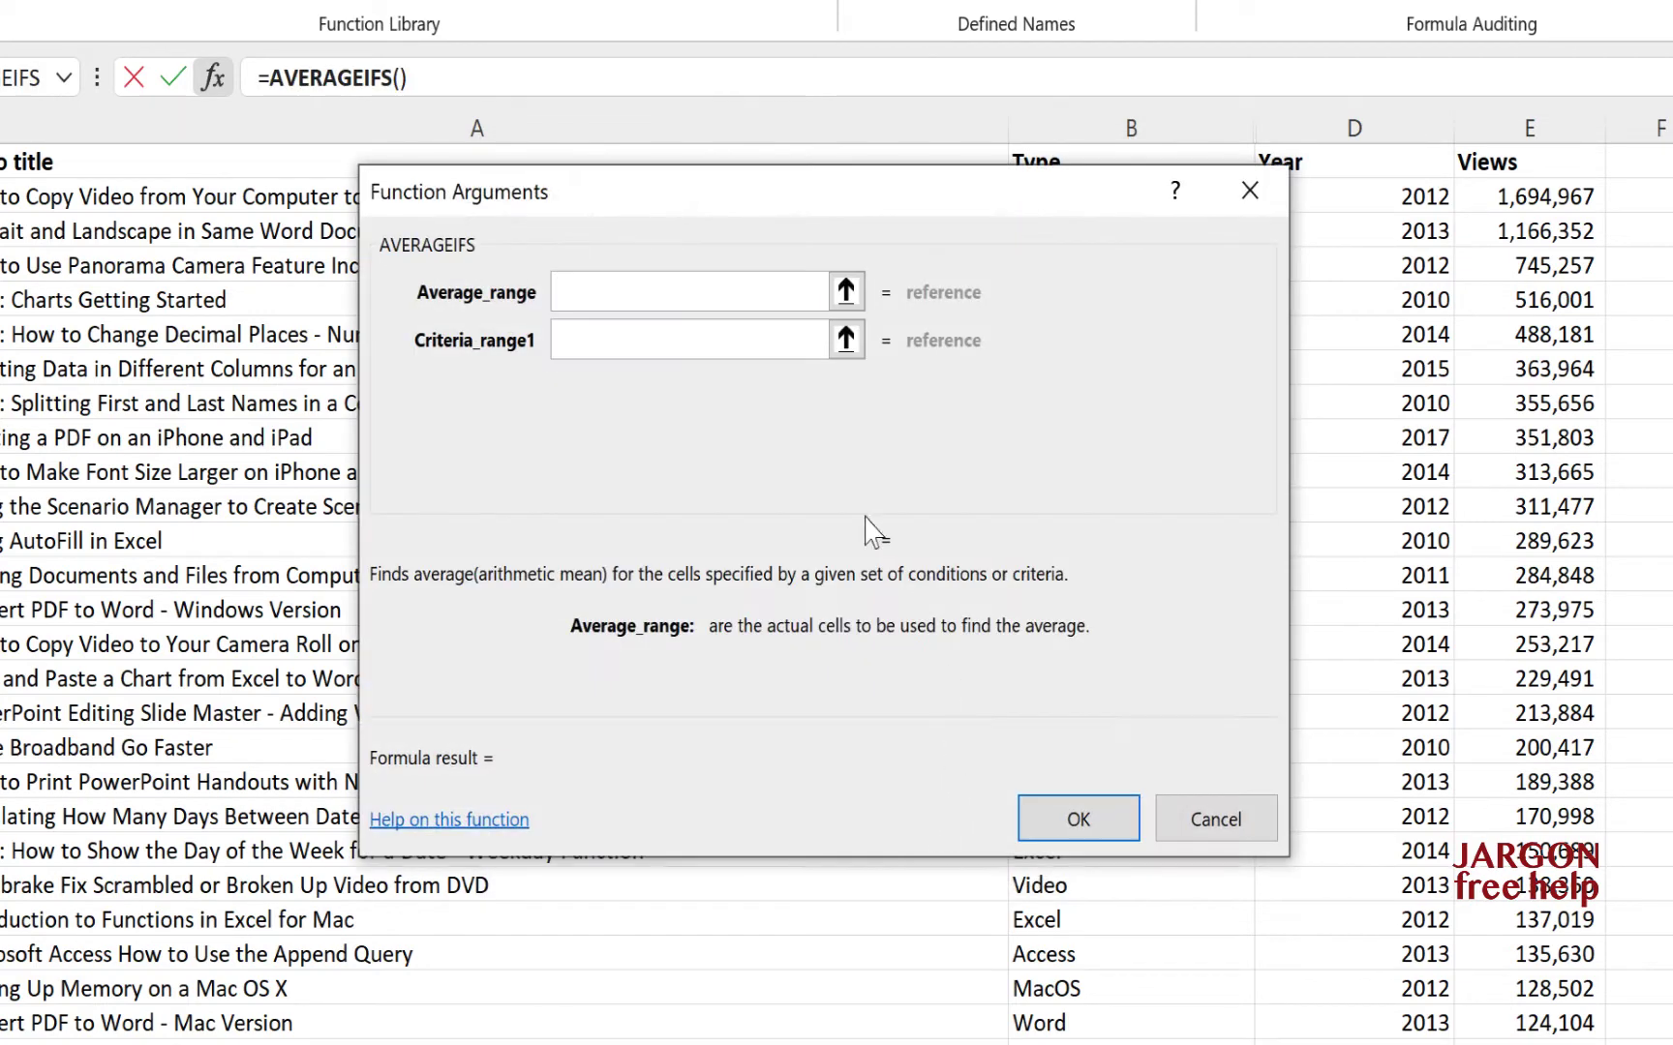
- Set AVERAGEIFS to average E2:E31 where the Type column B2:B31 equals 'excel'
{"action": "left_click_drag", "start_coordinate": [646, 194], "coordinate": [1314, 284]}
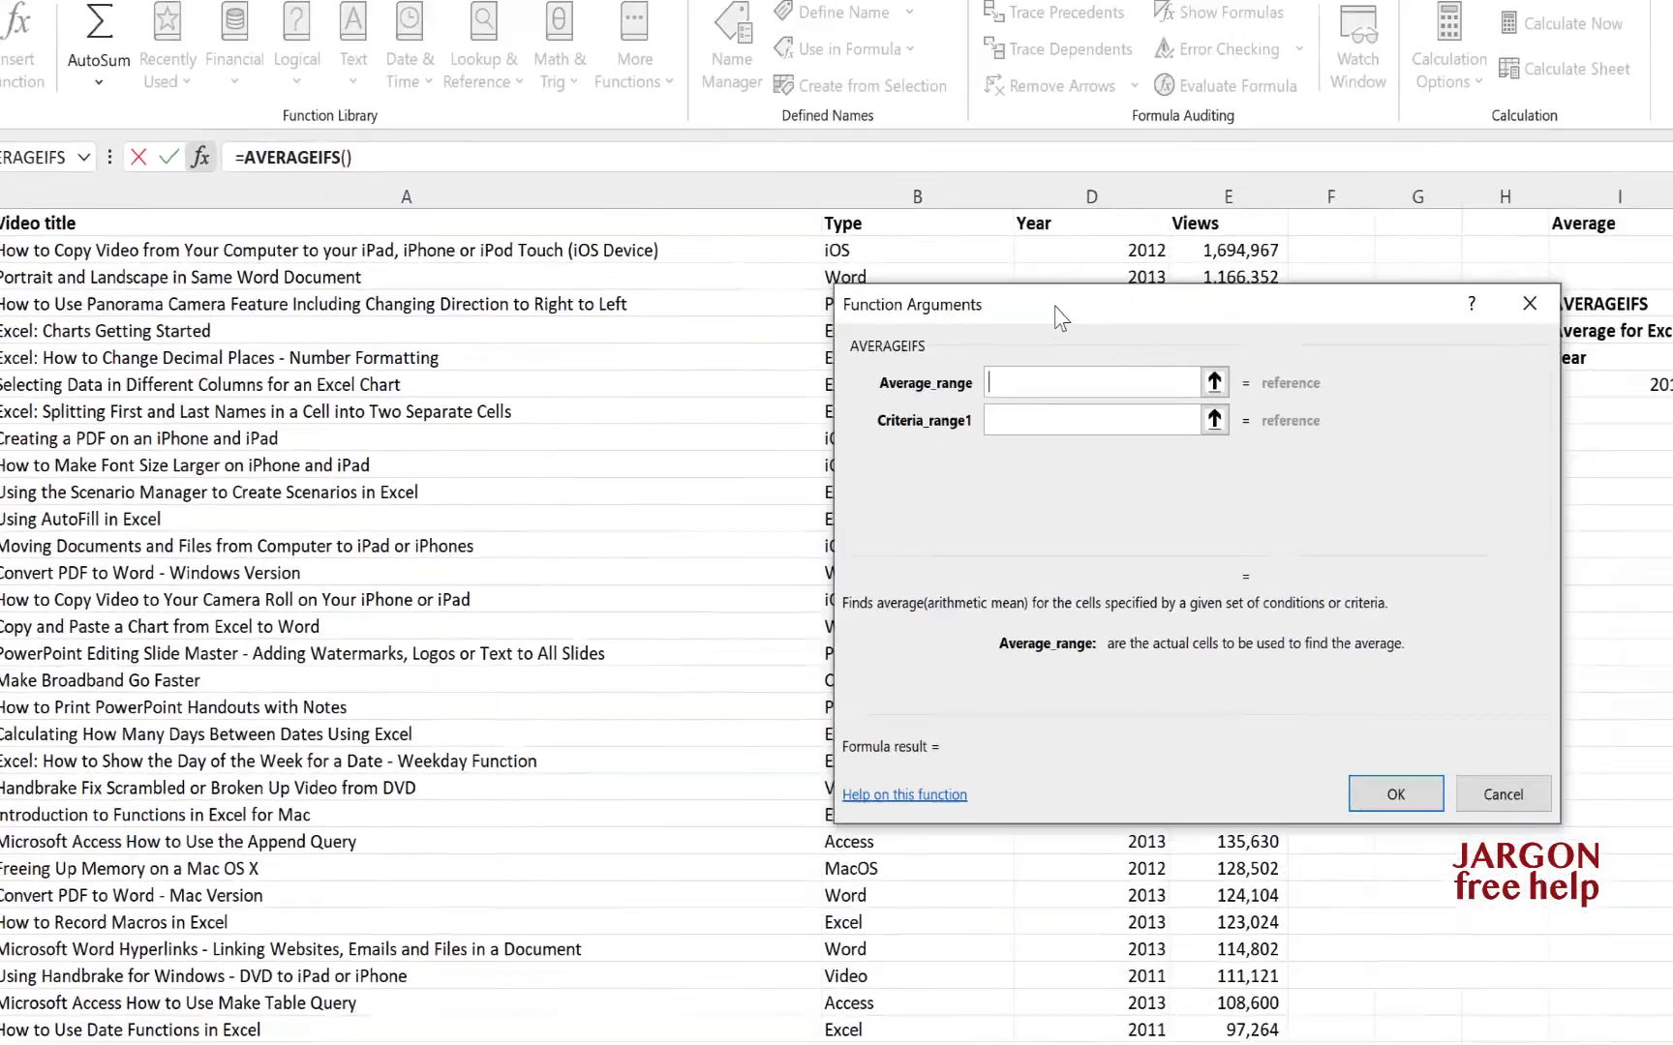
{"action": "left_click_drag", "start_coordinate": [1062, 317], "coordinate": [1456, 270]}
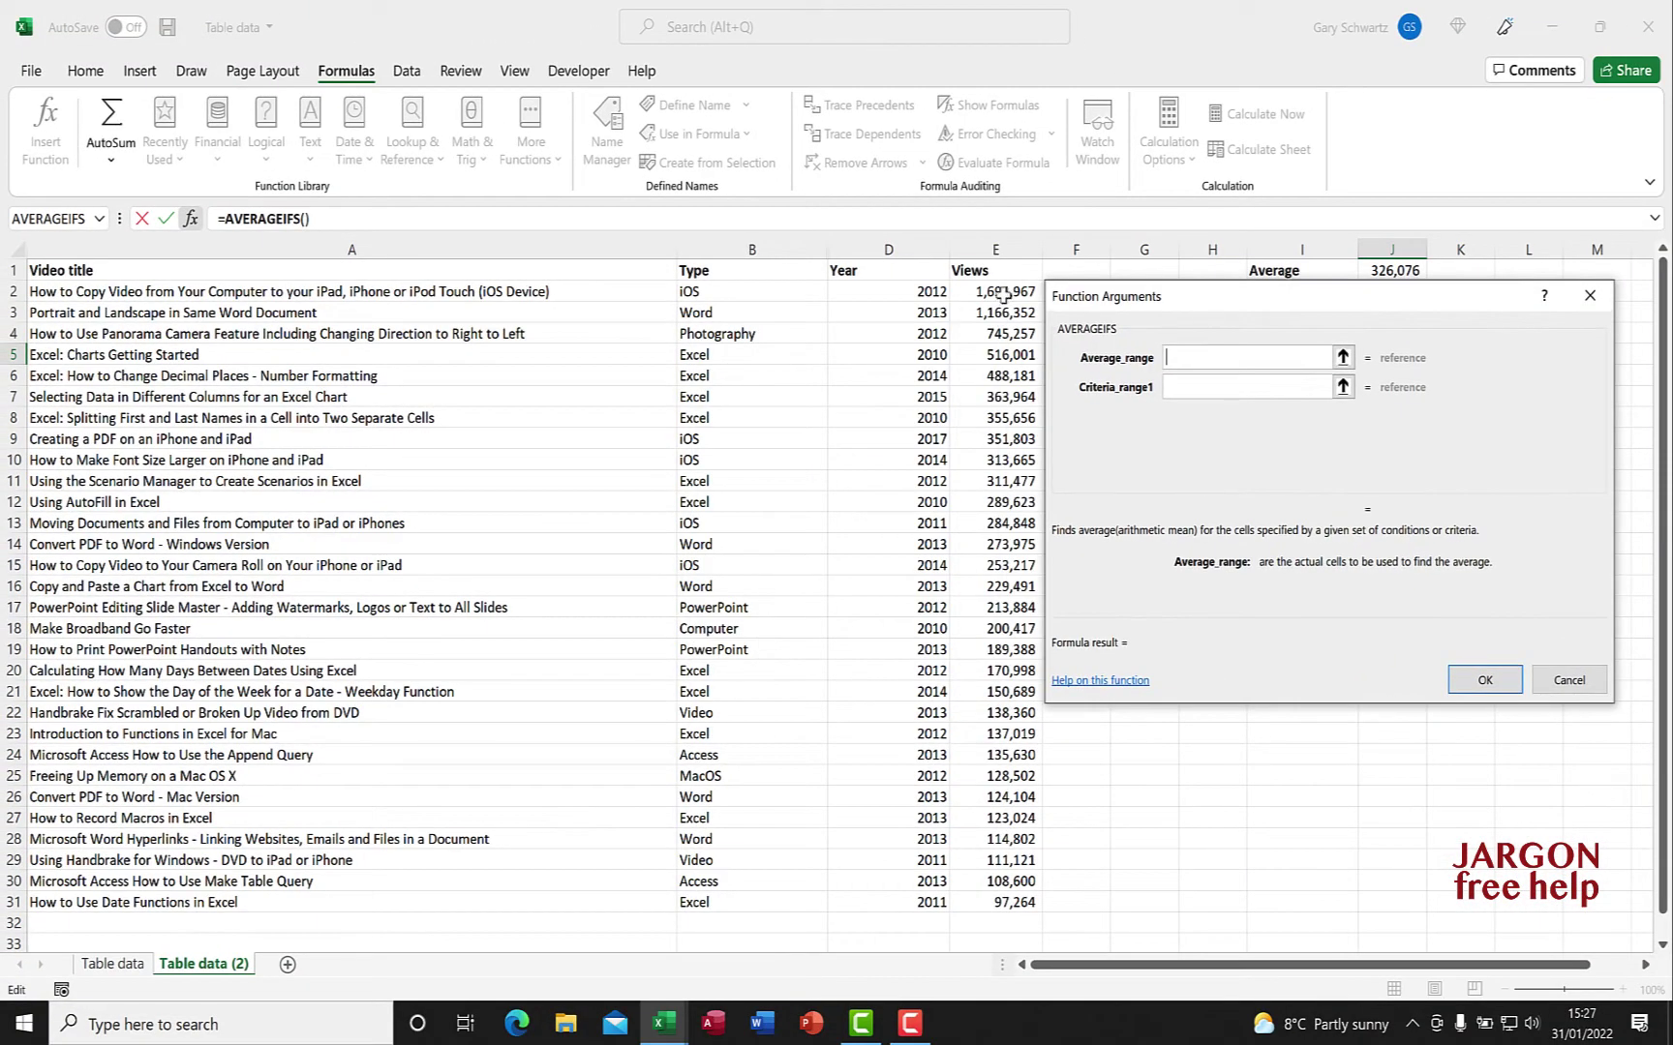
{"action": "left_click_drag", "start_coordinate": [1003, 294], "coordinate": [1005, 903]}
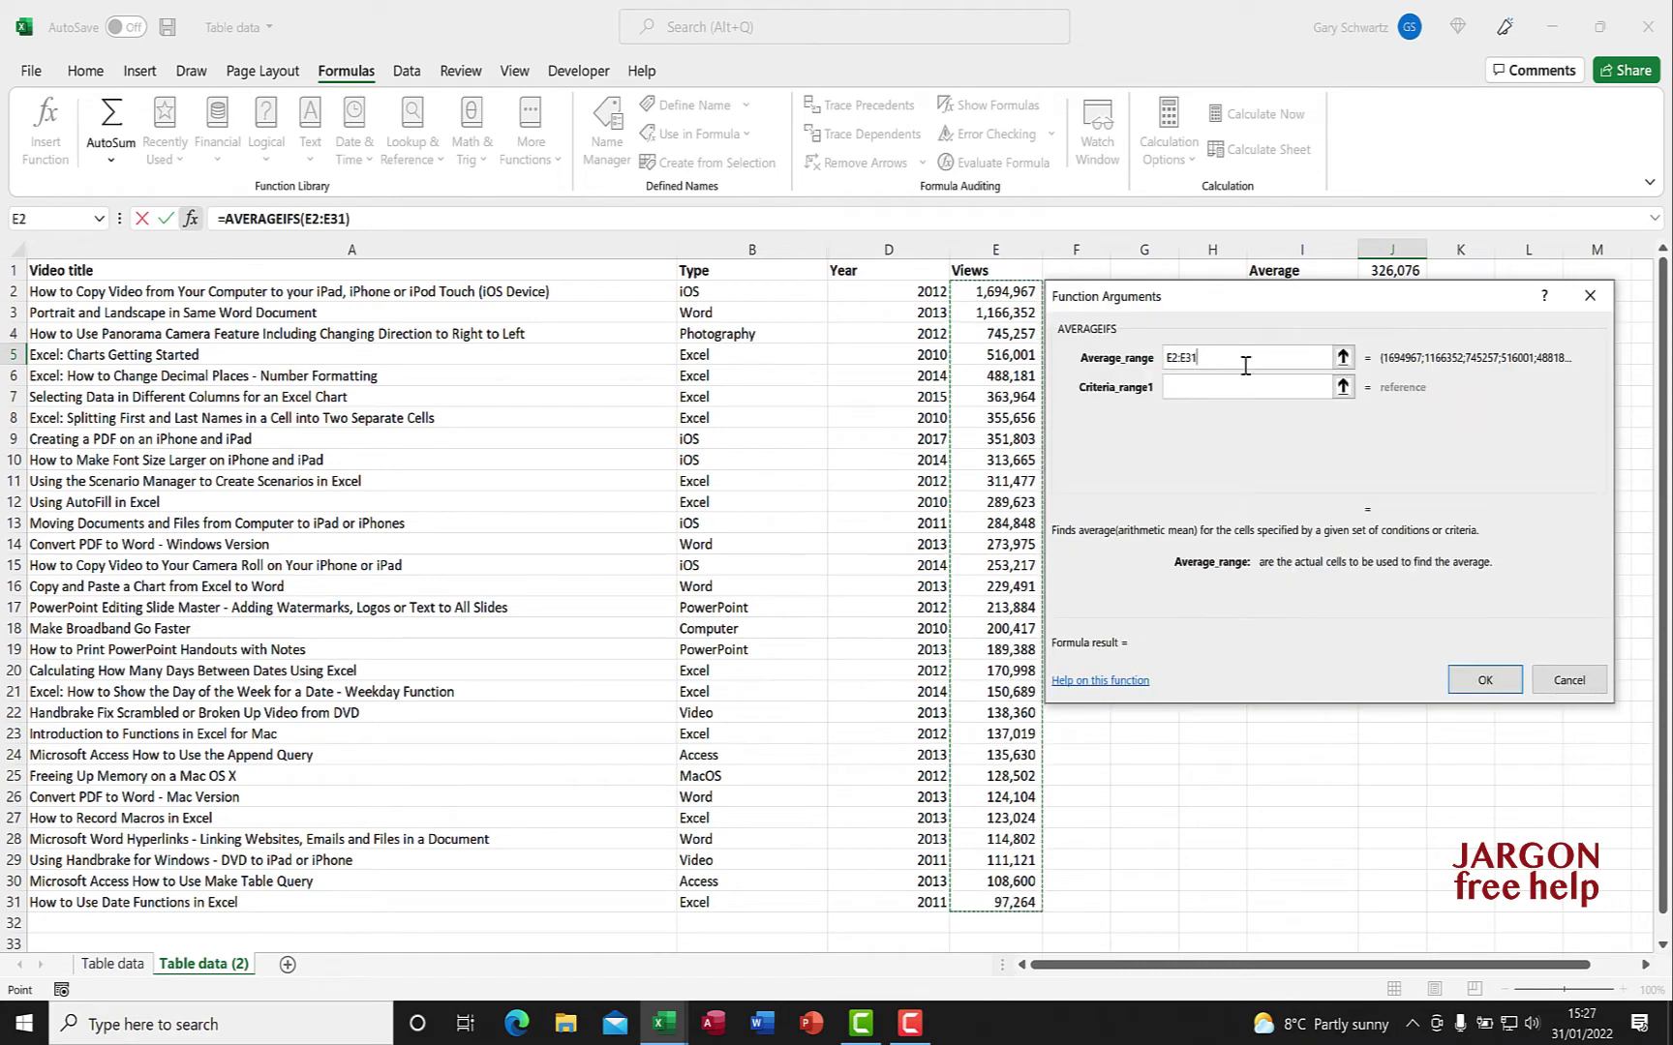
{"action": "left_click", "coordinate": [1193, 388]}
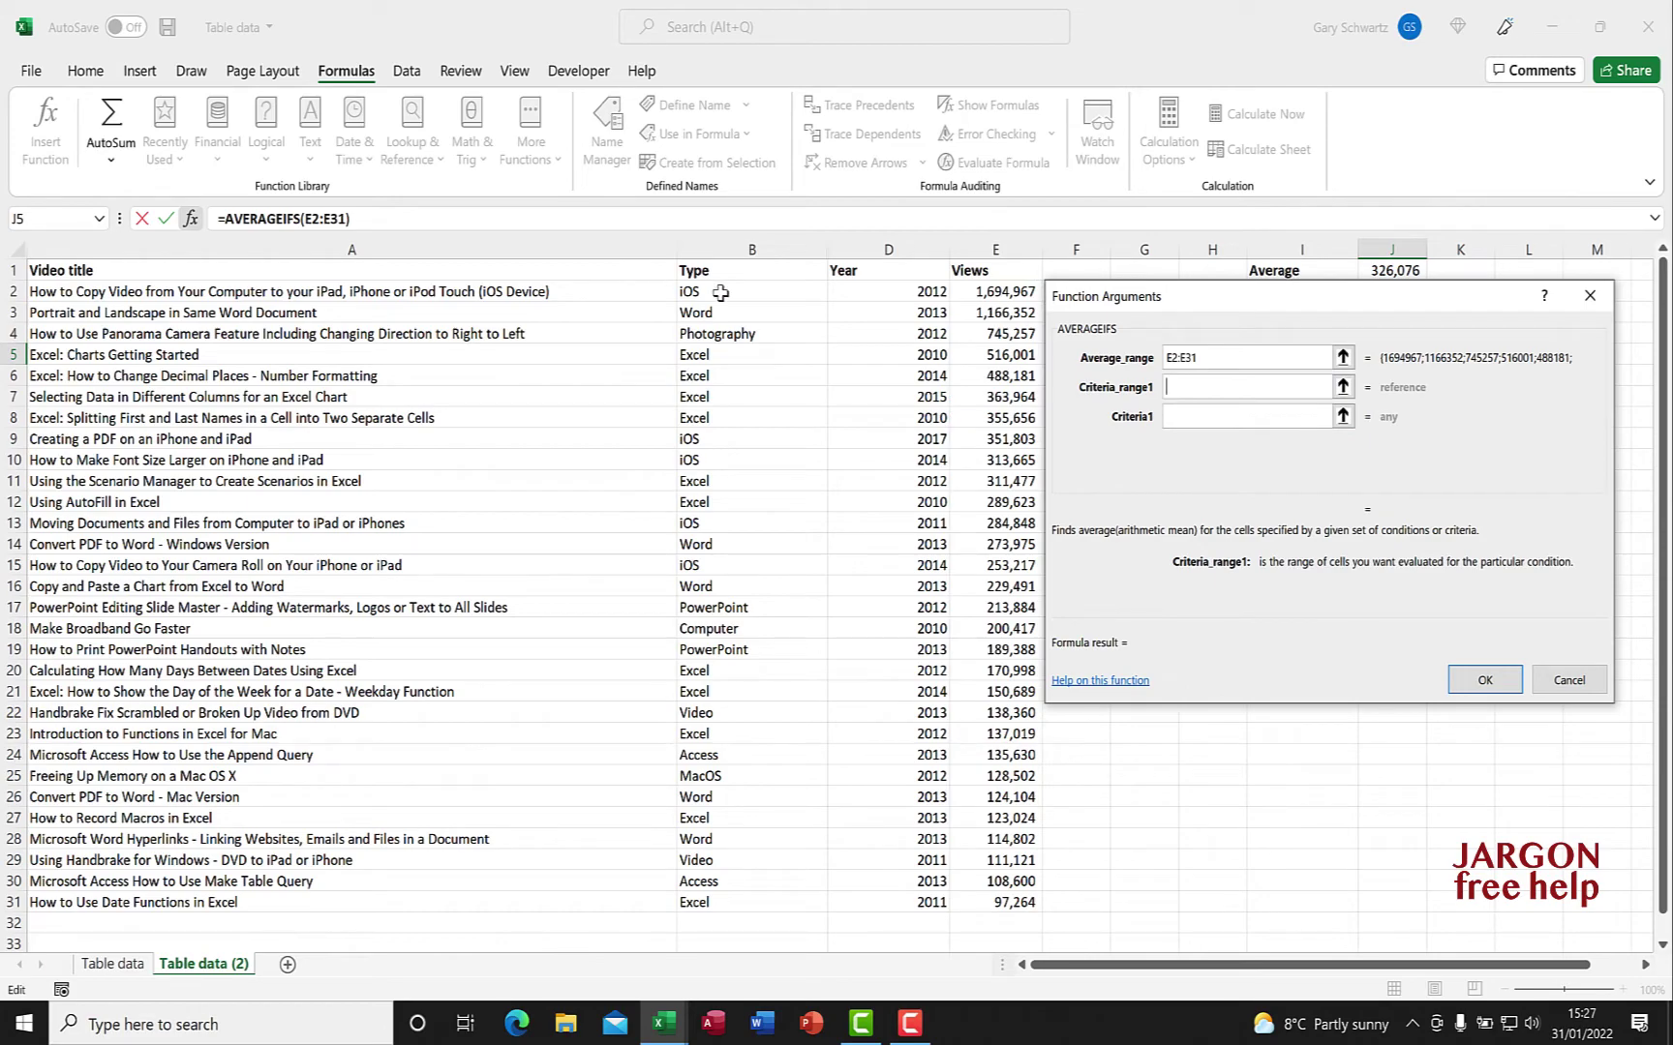
{"action": "left_click_drag", "start_coordinate": [720, 292], "coordinate": [762, 905]}
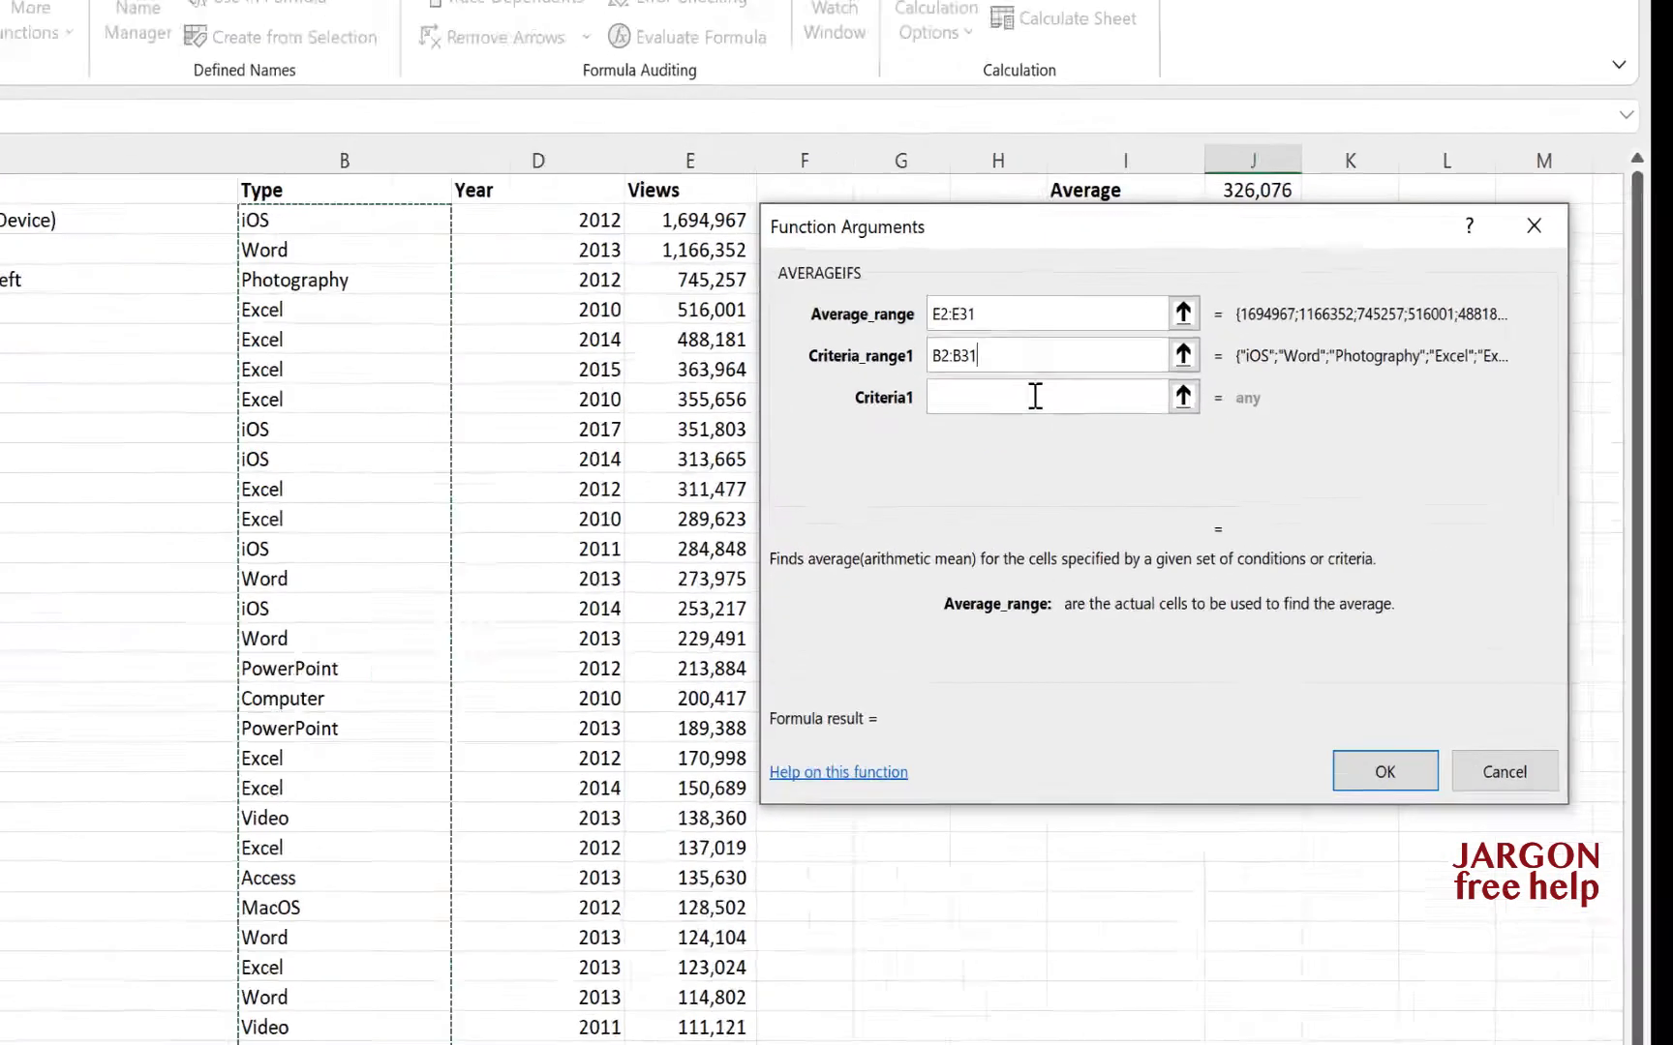
{"action": "left_click", "coordinate": [1035, 396]}
{"action": "type", "text": "excel"}
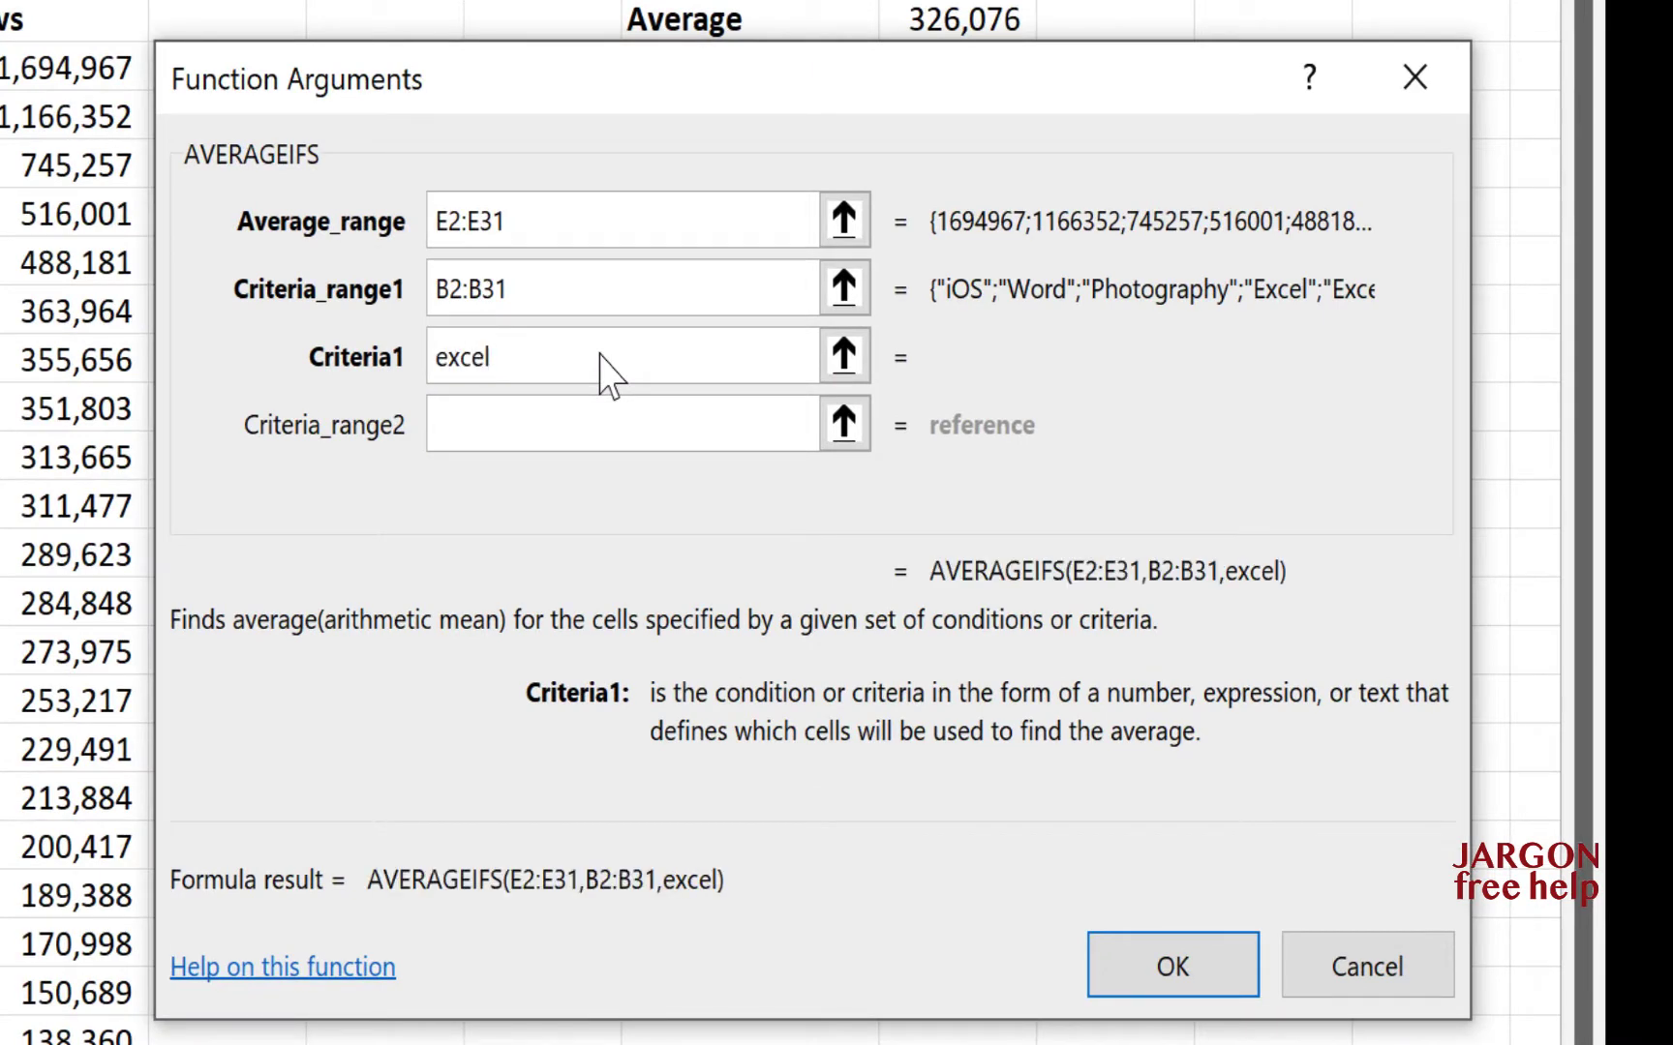
- Add the Year range D2:D31 as a second criteria range, matched against cell I7 instead of 2012, and confirm
{"action": "left_click", "coordinate": [594, 423]}
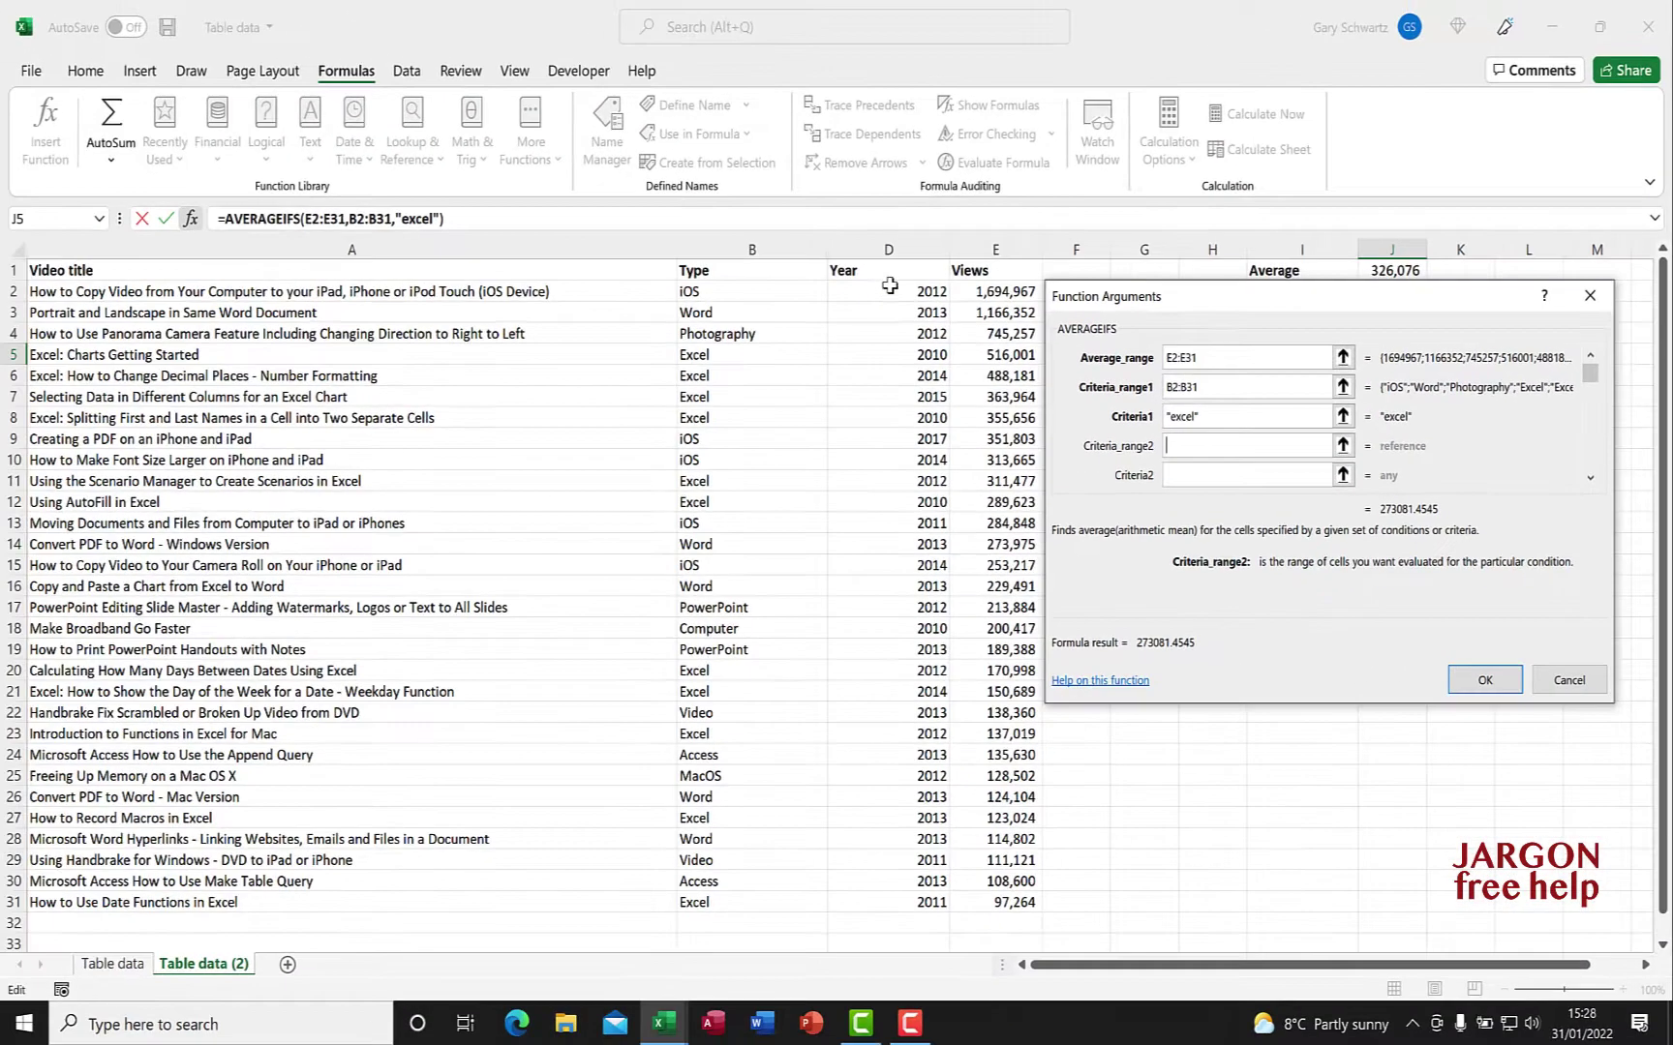
{"action": "left_click", "coordinate": [889, 296]}
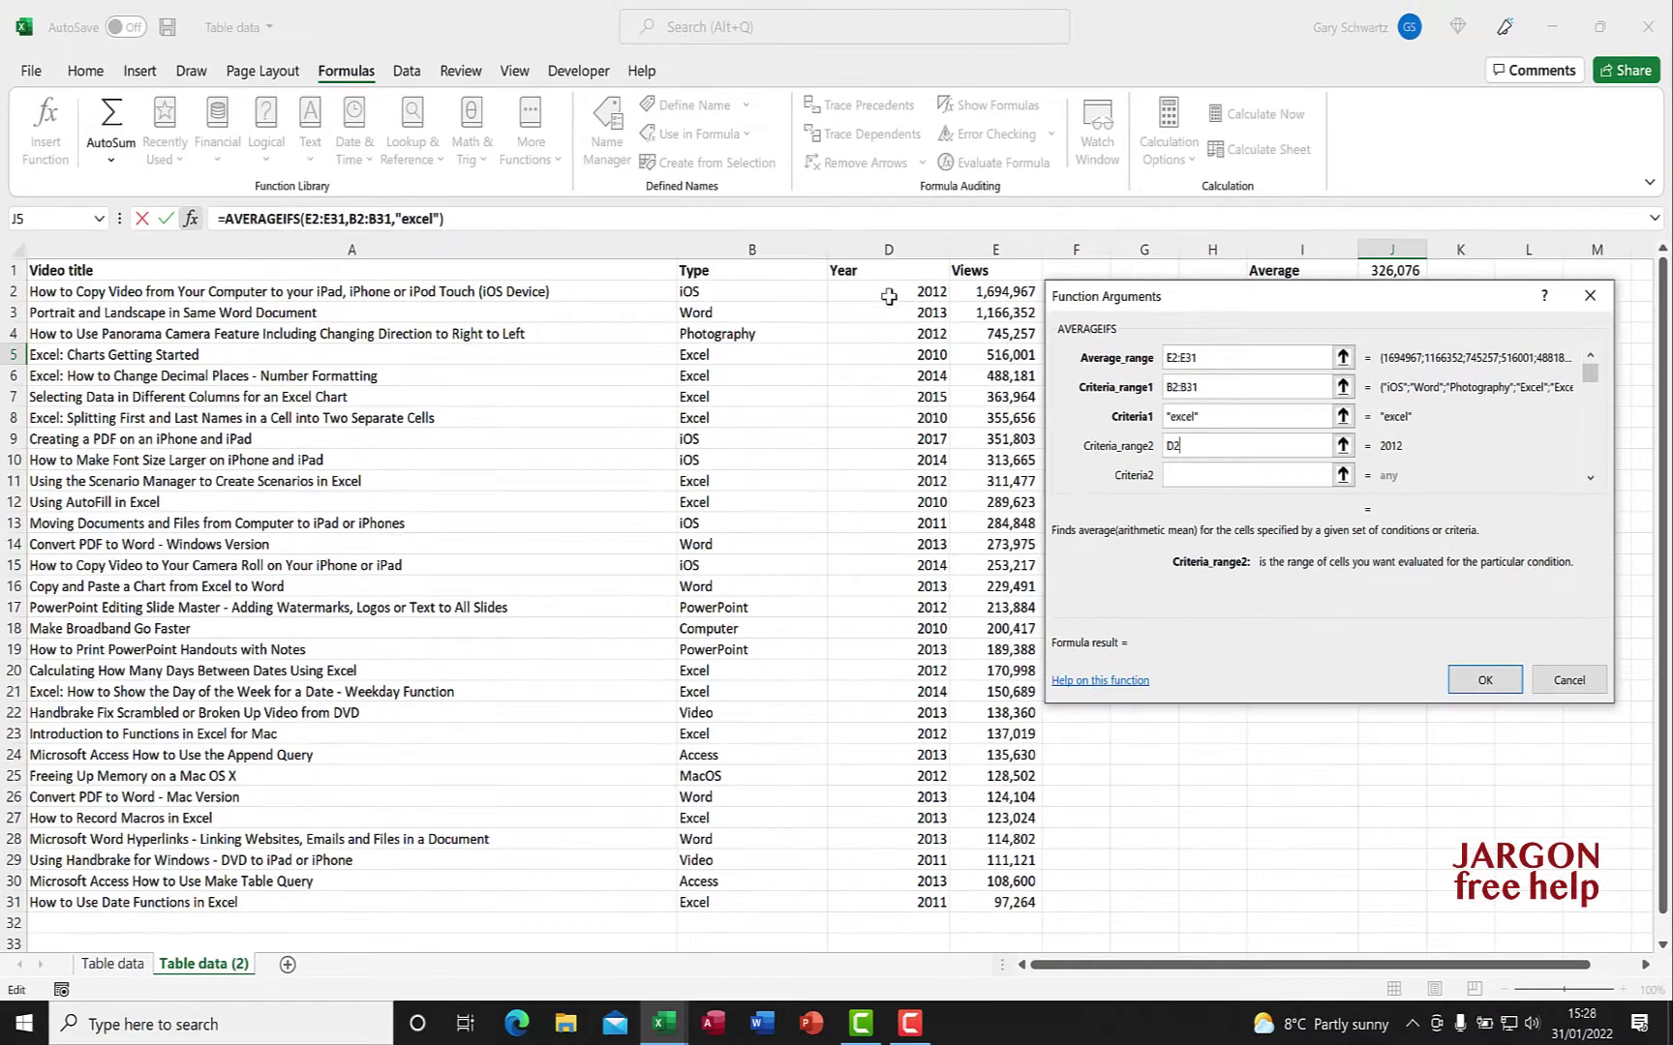
{"action": "left_click_drag", "start_coordinate": [888, 296], "coordinate": [916, 902]}
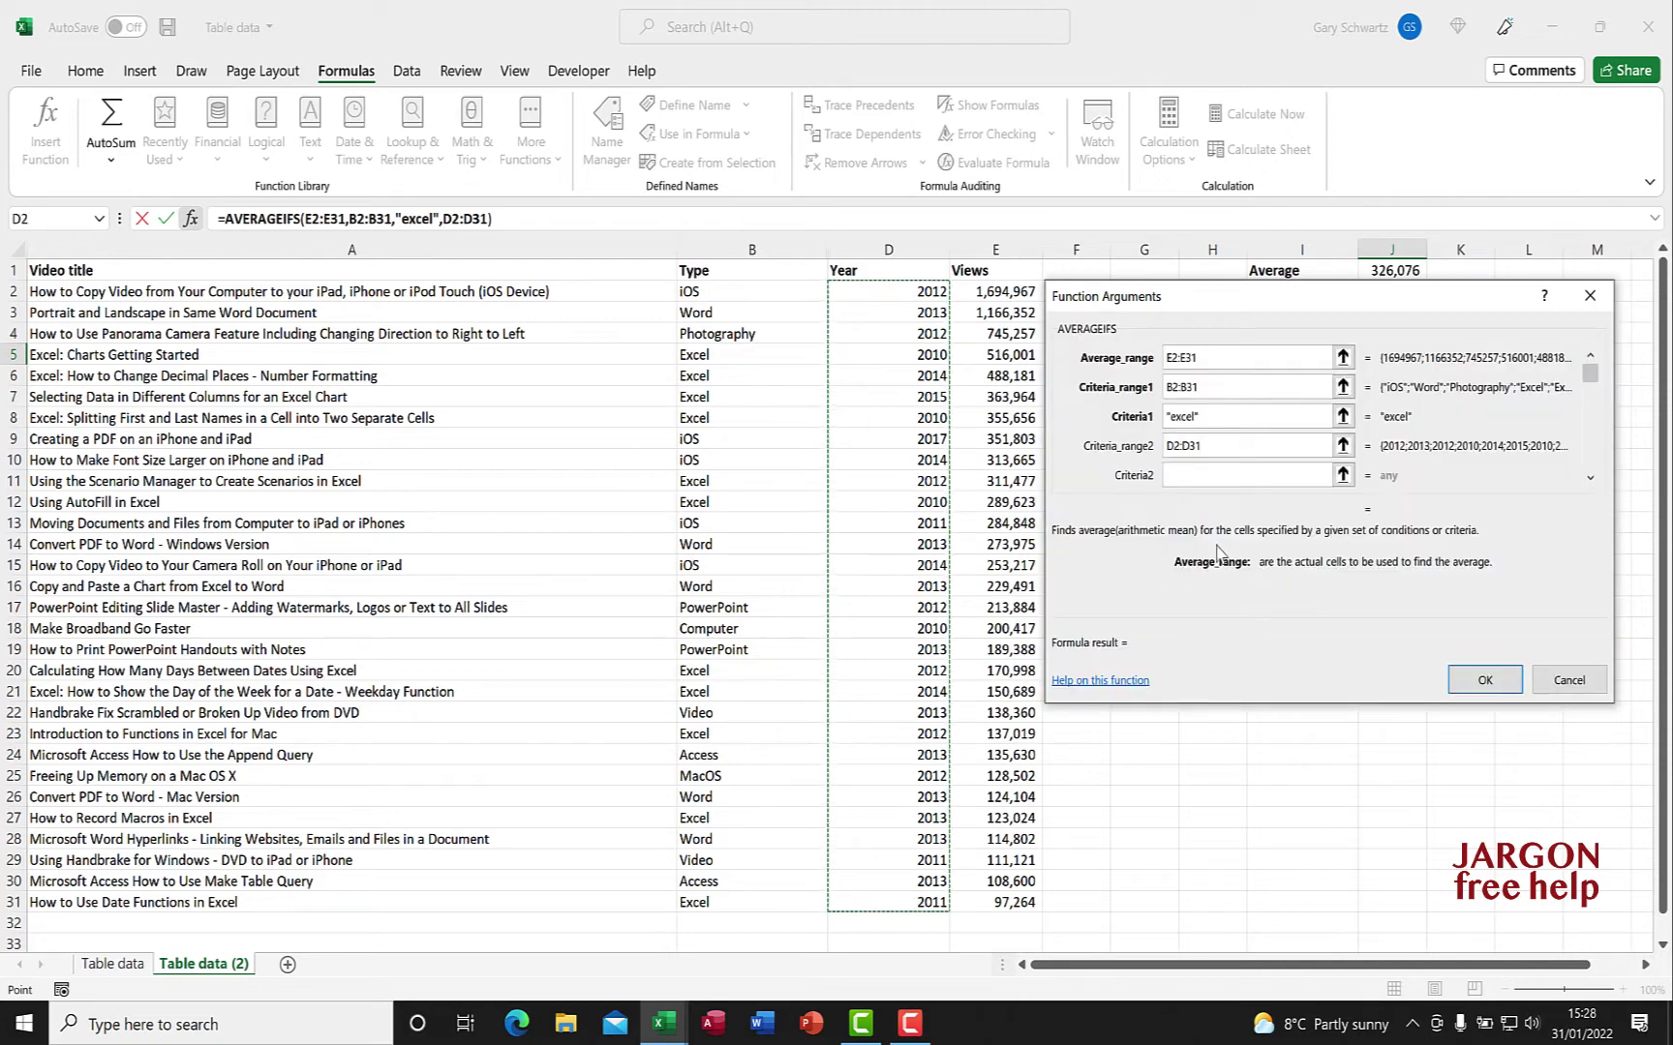
{"action": "left_click", "coordinate": [1233, 476]}
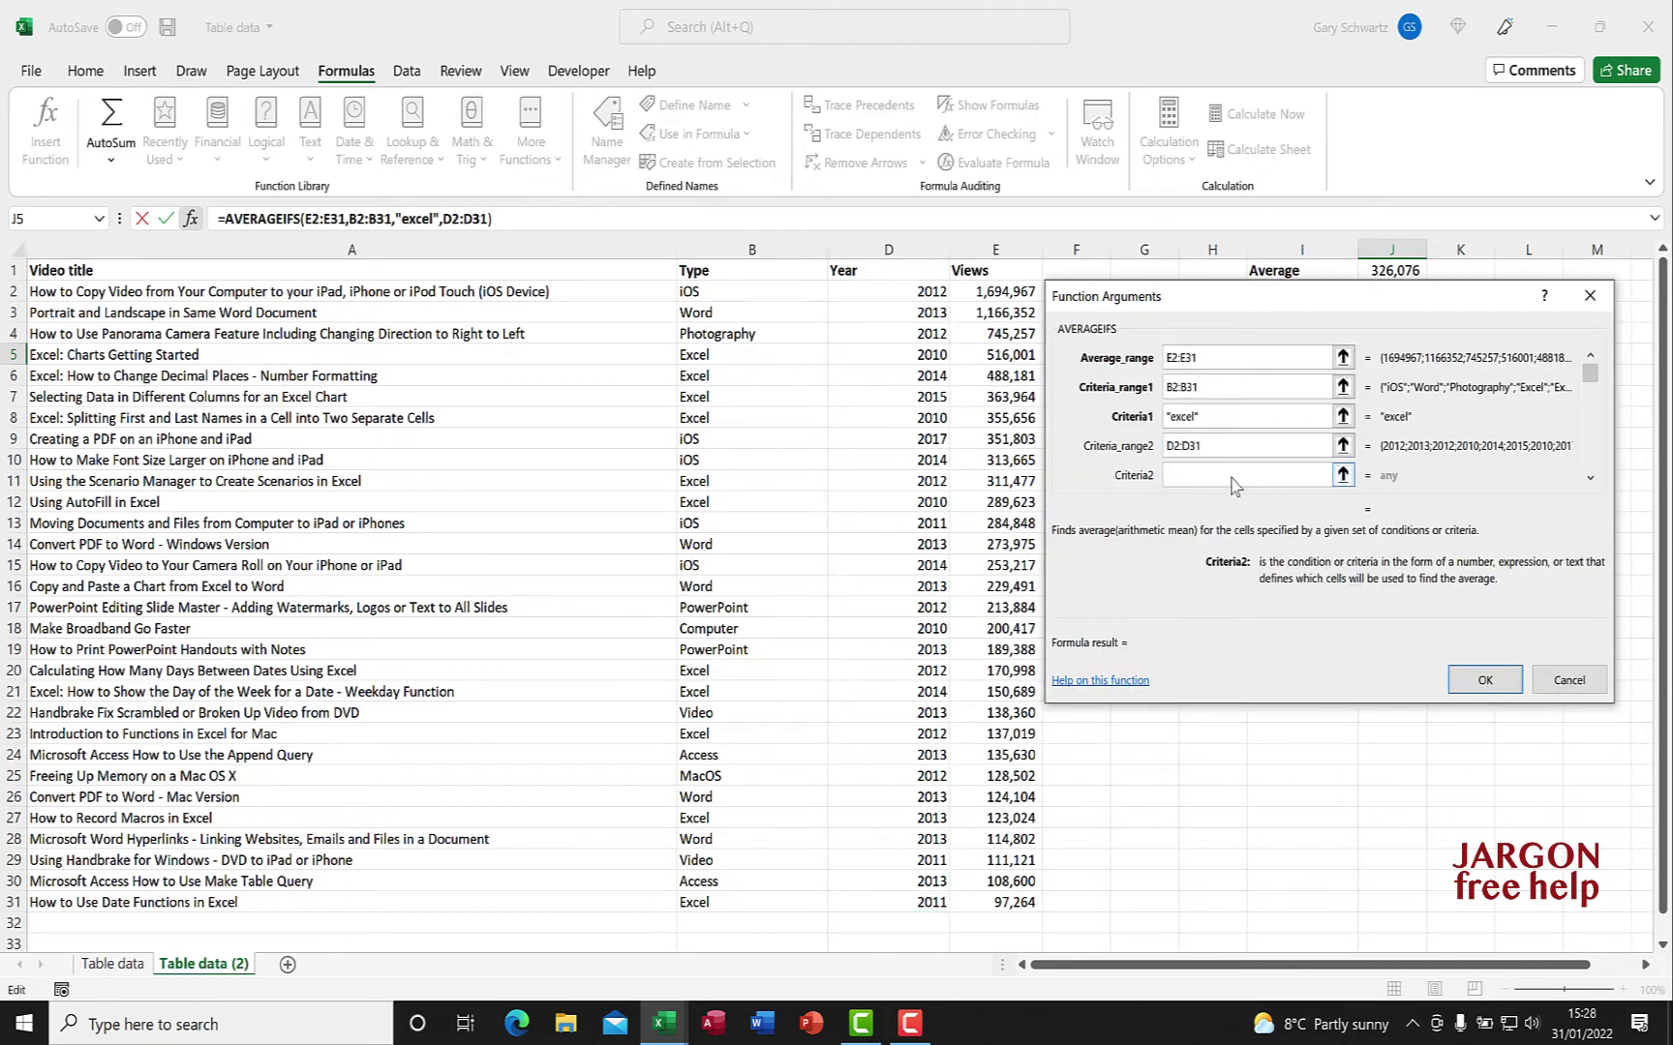
{"action": "type", "text": "2012"}
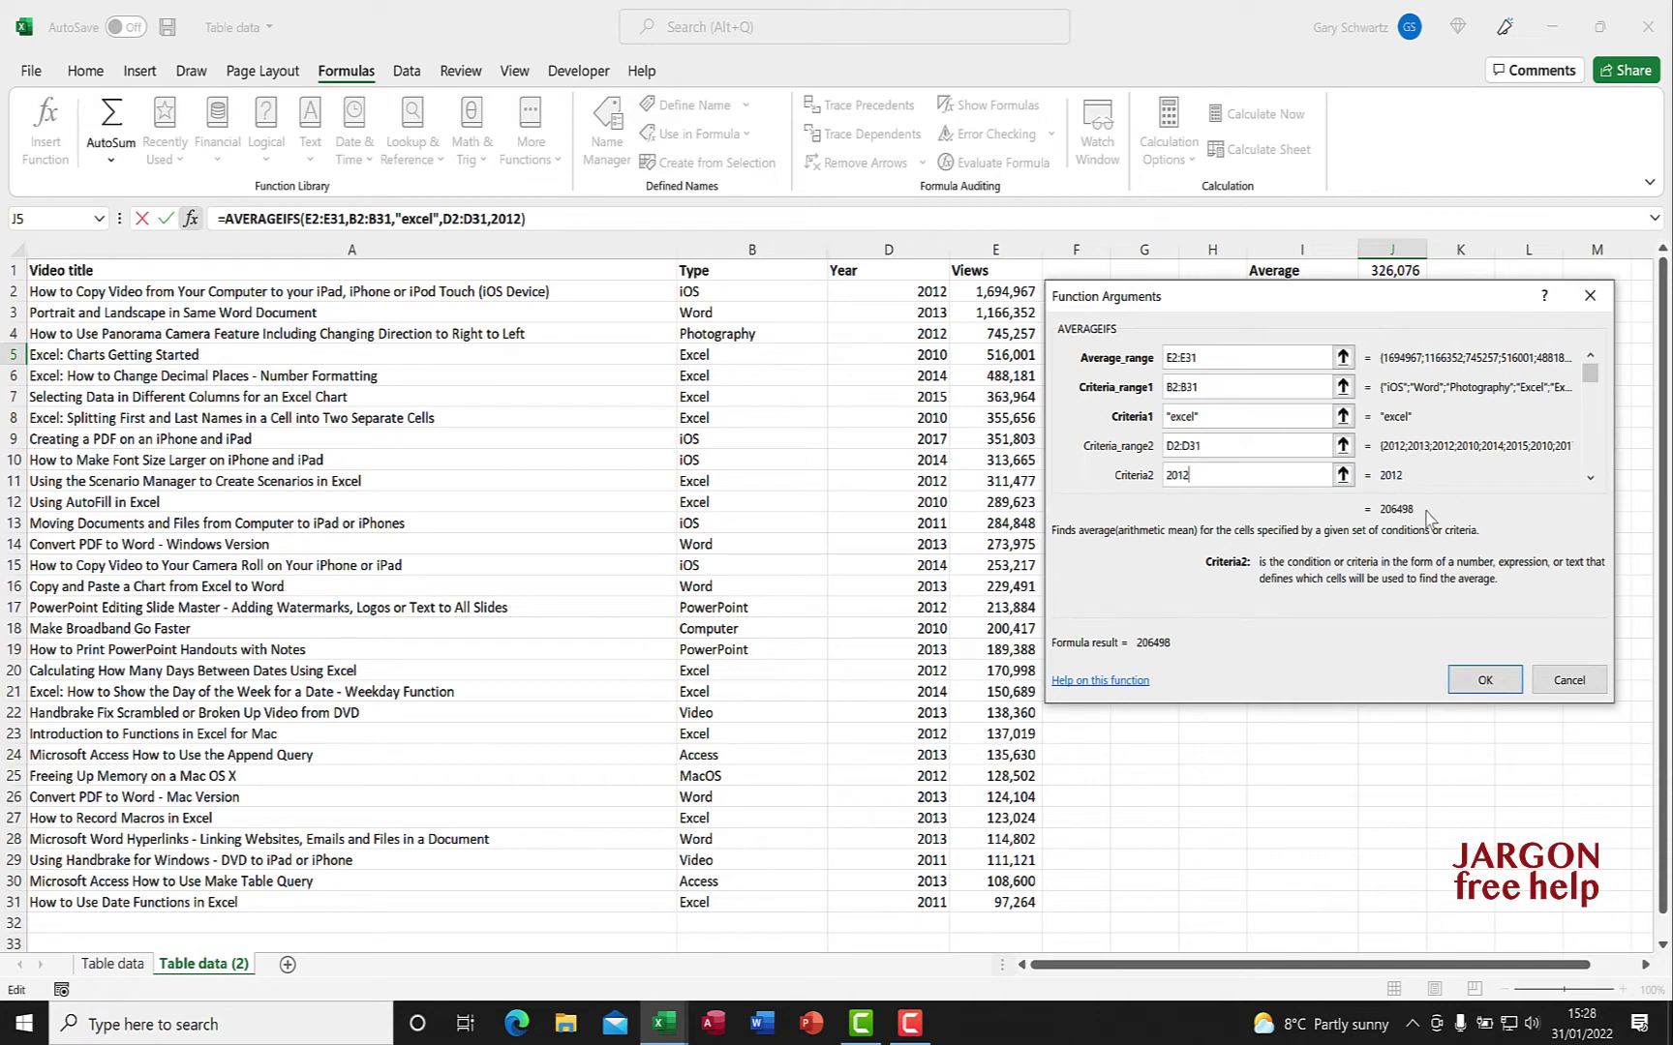
{"action": "left_click_drag", "start_coordinate": [1411, 303], "coordinate": [755, 344]}
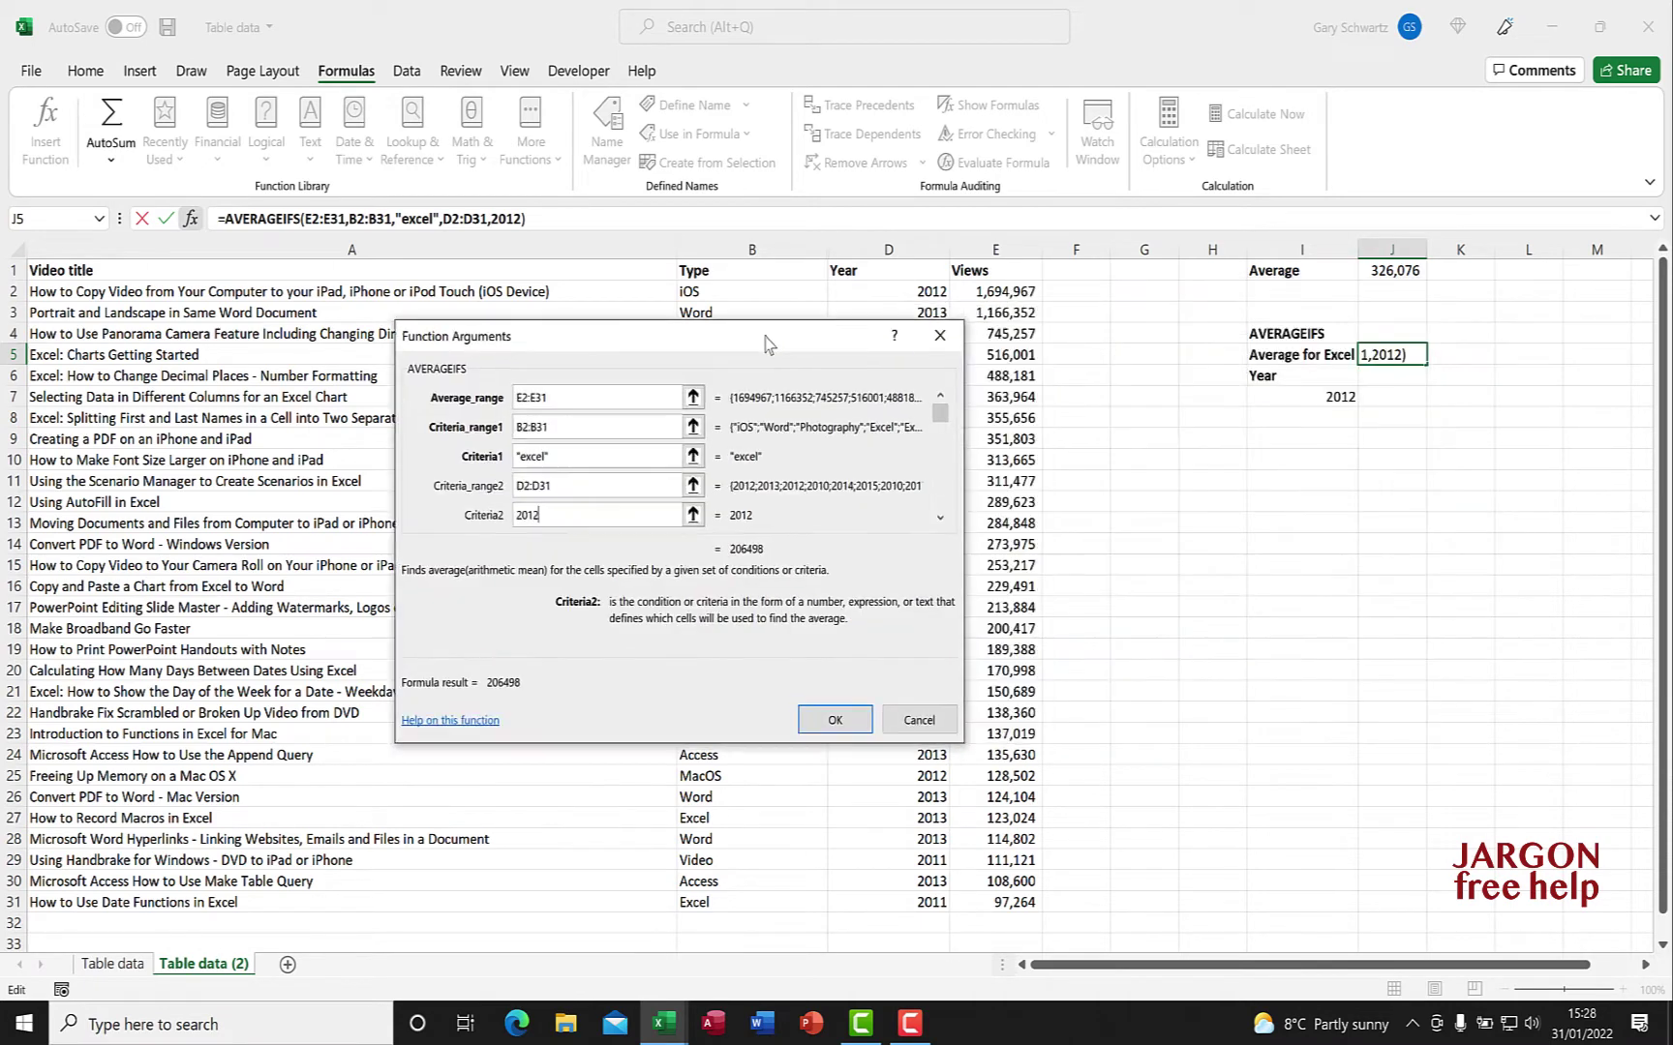
{"action": "left_click_drag", "start_coordinate": [599, 519], "coordinate": [472, 513]}
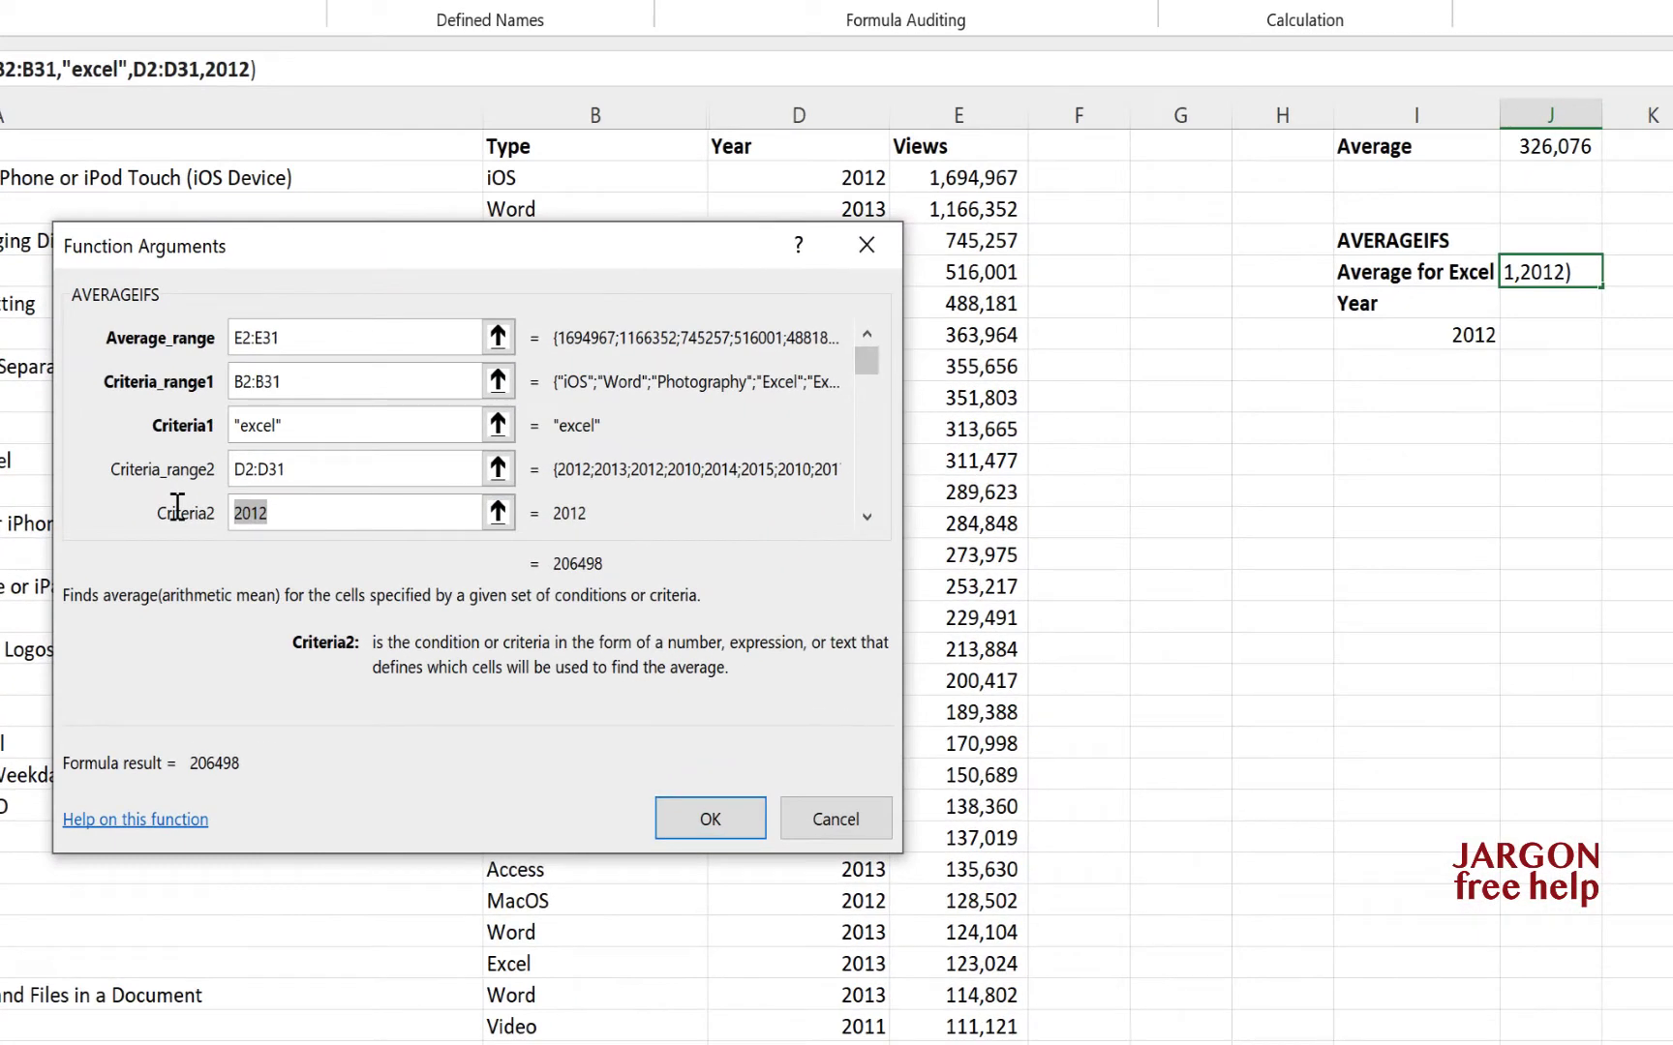
{"action": "key", "text": "BackSpace"}
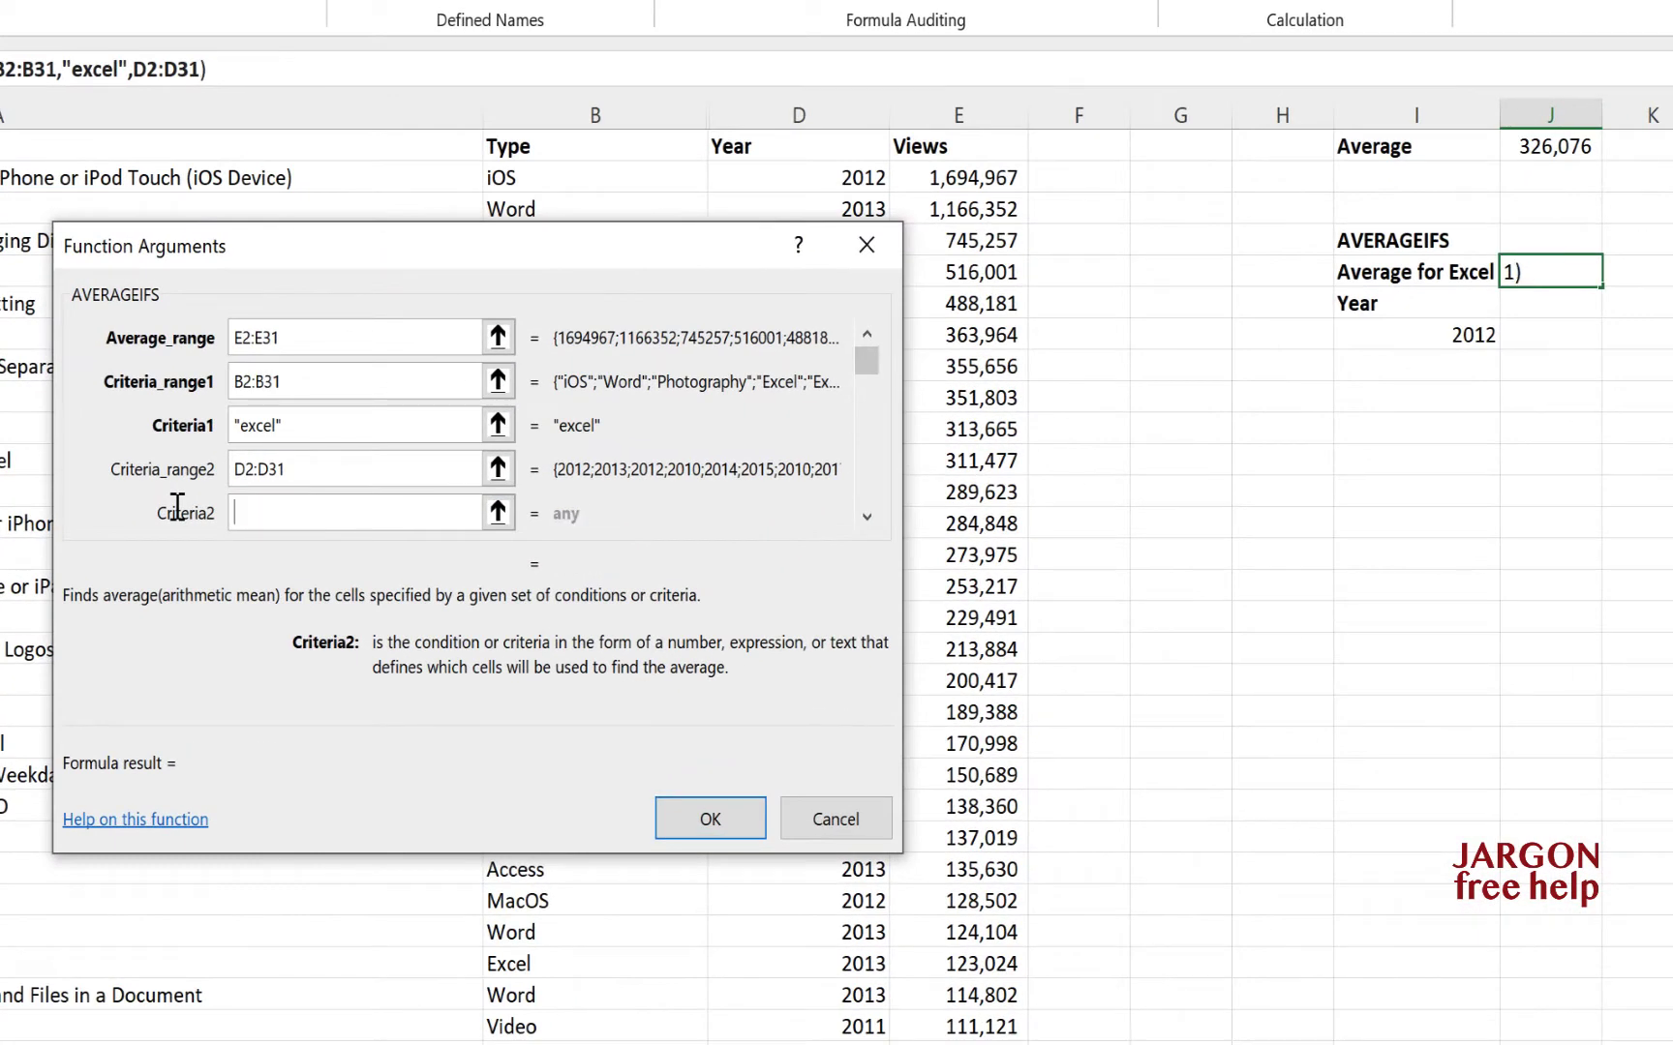
{"action": "left_click", "coordinate": [1464, 335]}
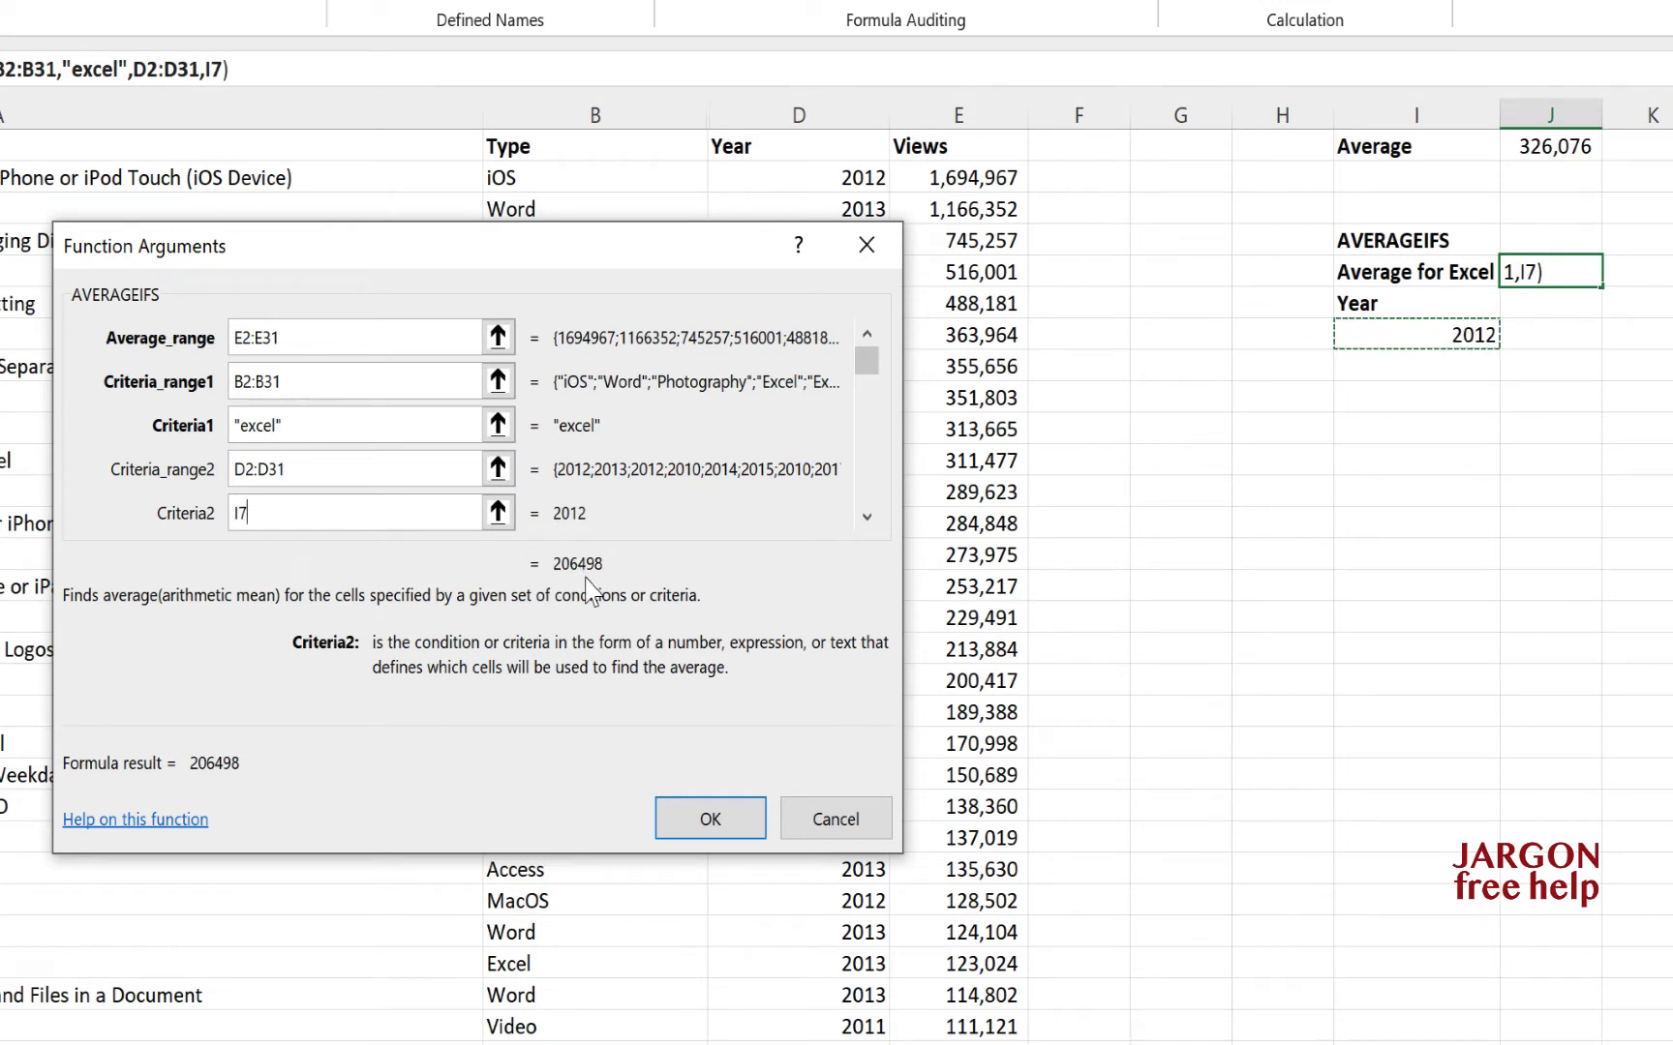
{"action": "left_click", "coordinate": [741, 833]}
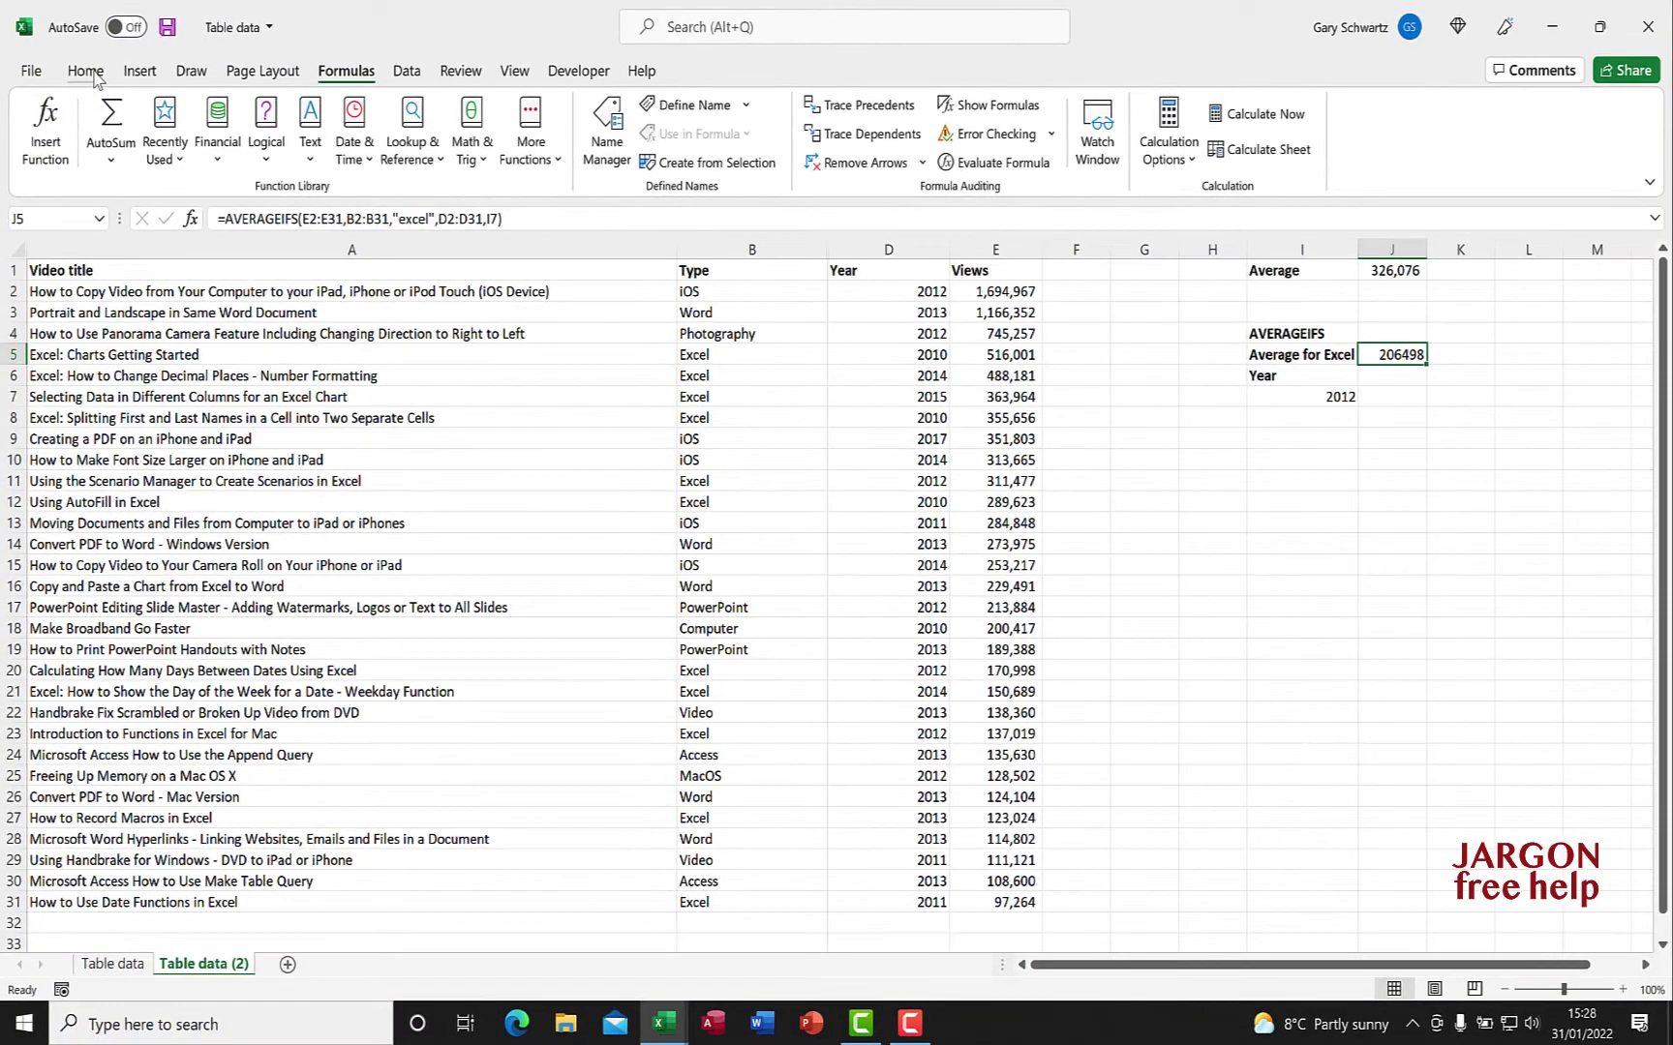
- Apply Comma Style to J5 and remove both decimals so it reads 206,498
{"action": "left_click", "coordinate": [86, 72]}
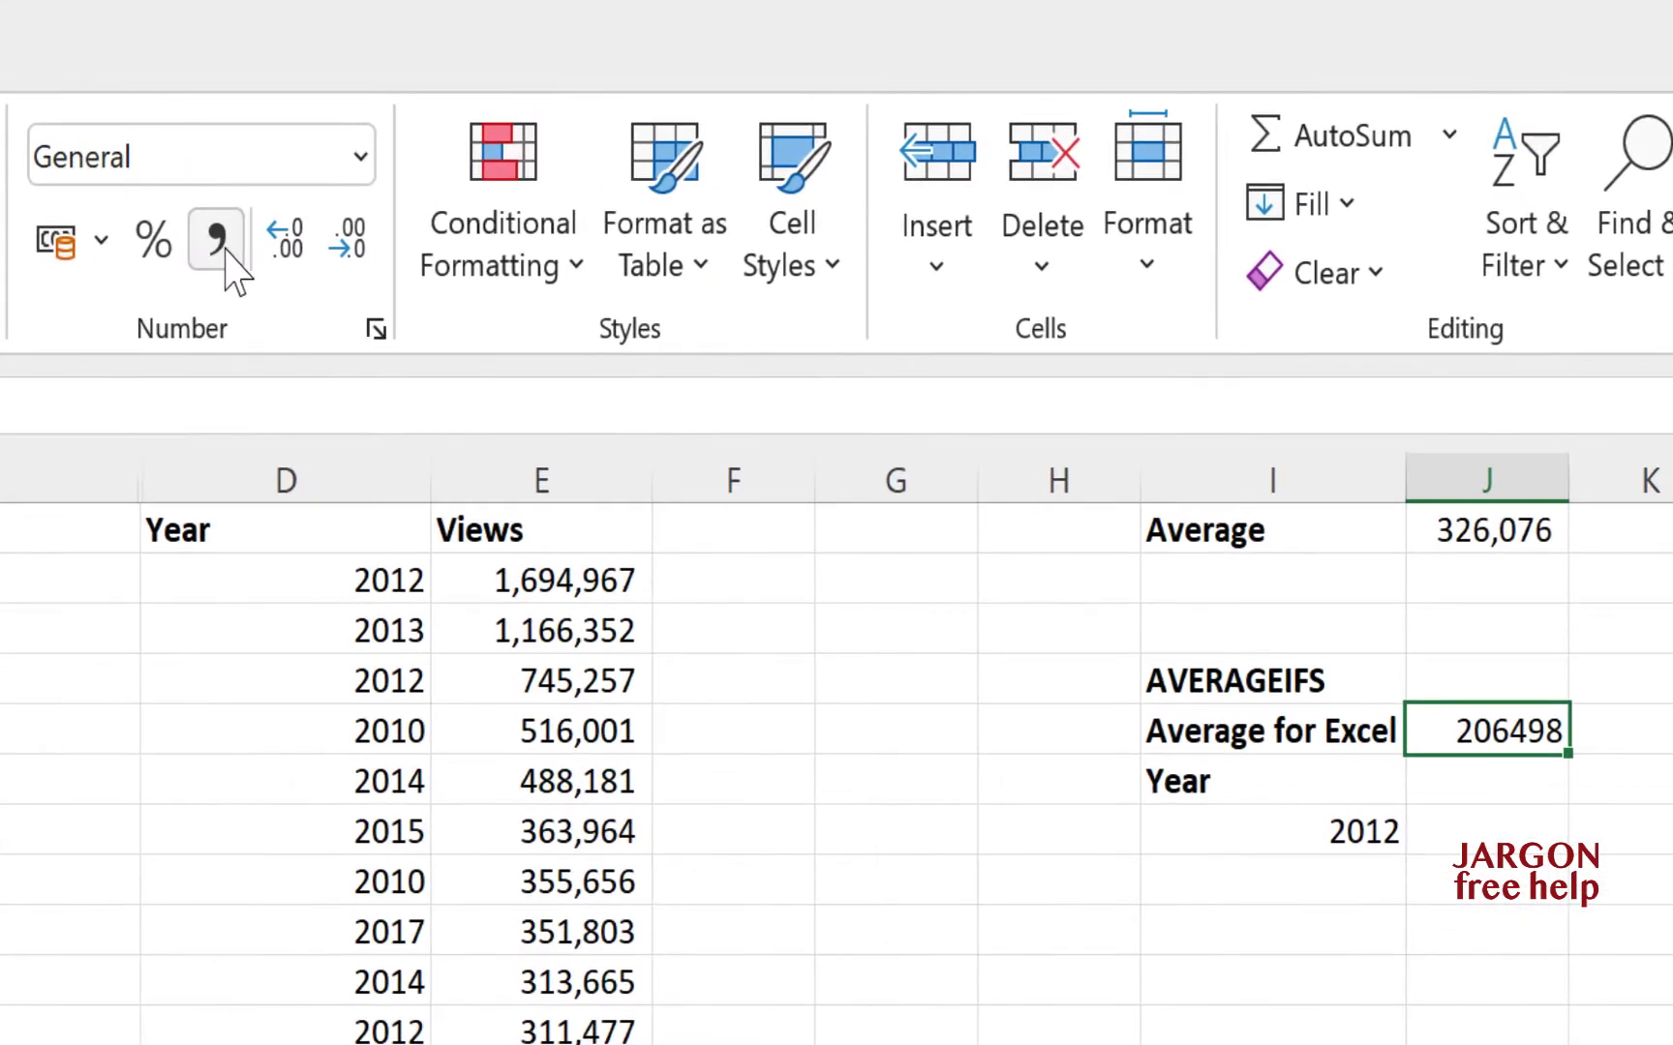
{"action": "left_click", "coordinate": [264, 228]}
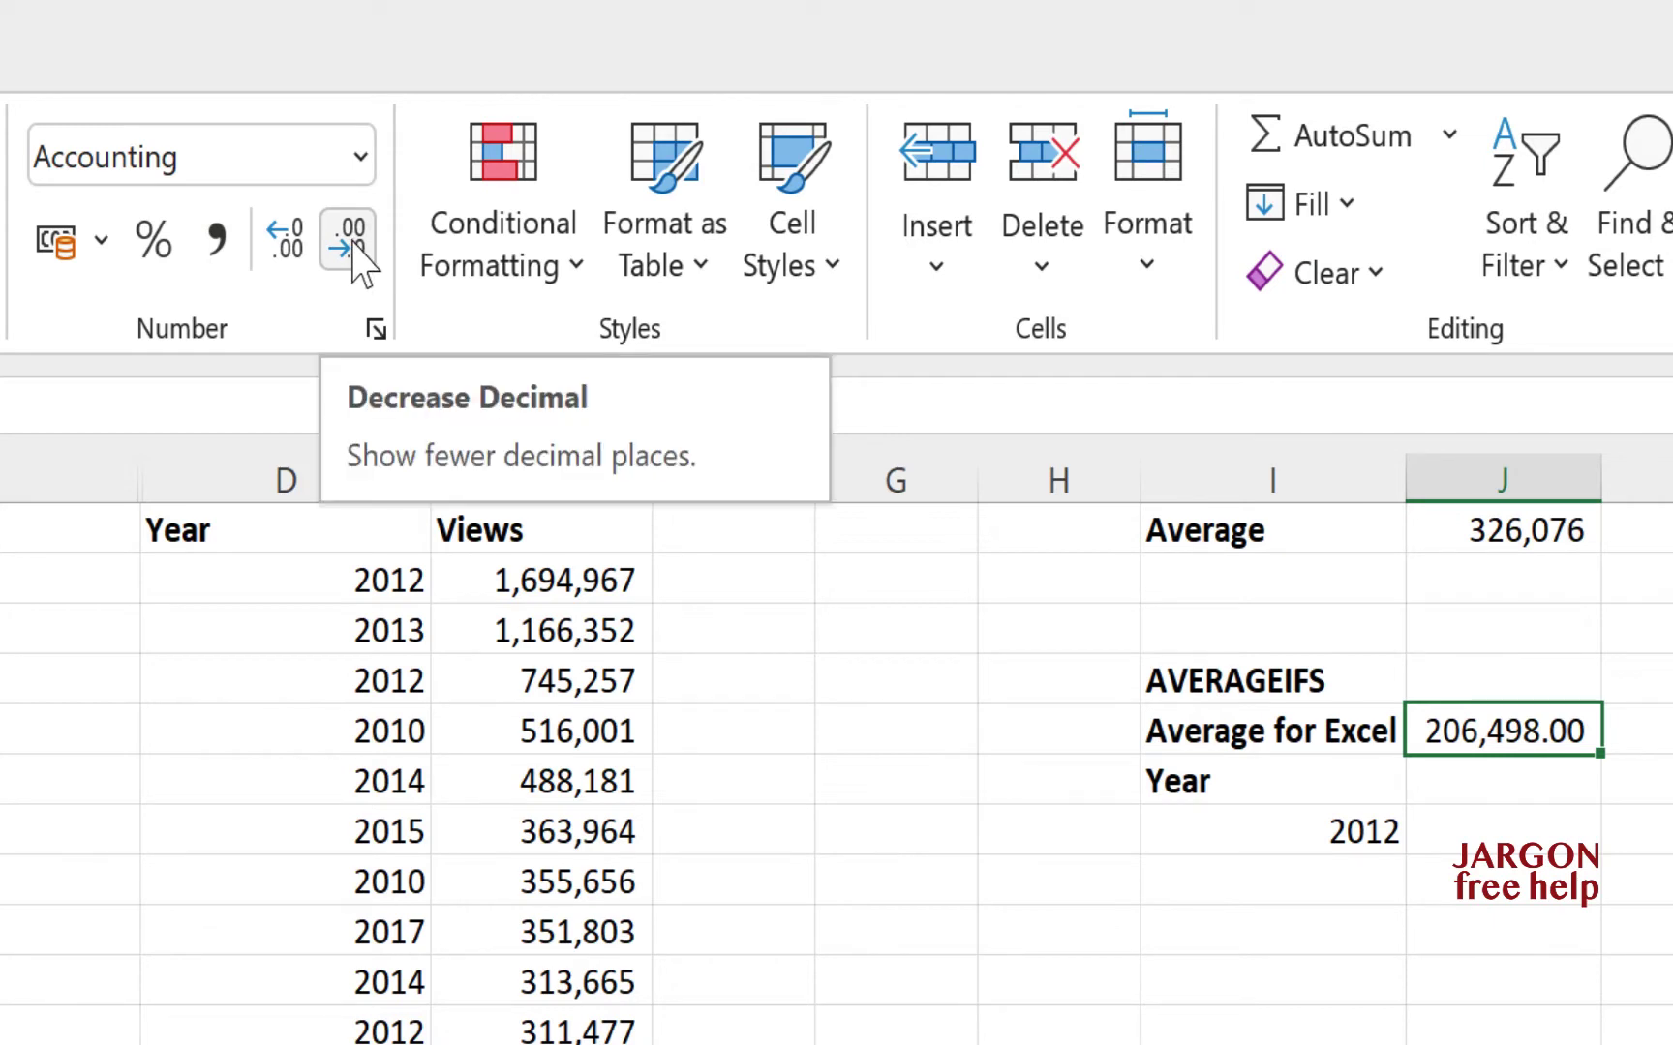
{"action": "left_click", "coordinate": [350, 242]}
{"action": "left_click", "coordinate": [351, 242]}
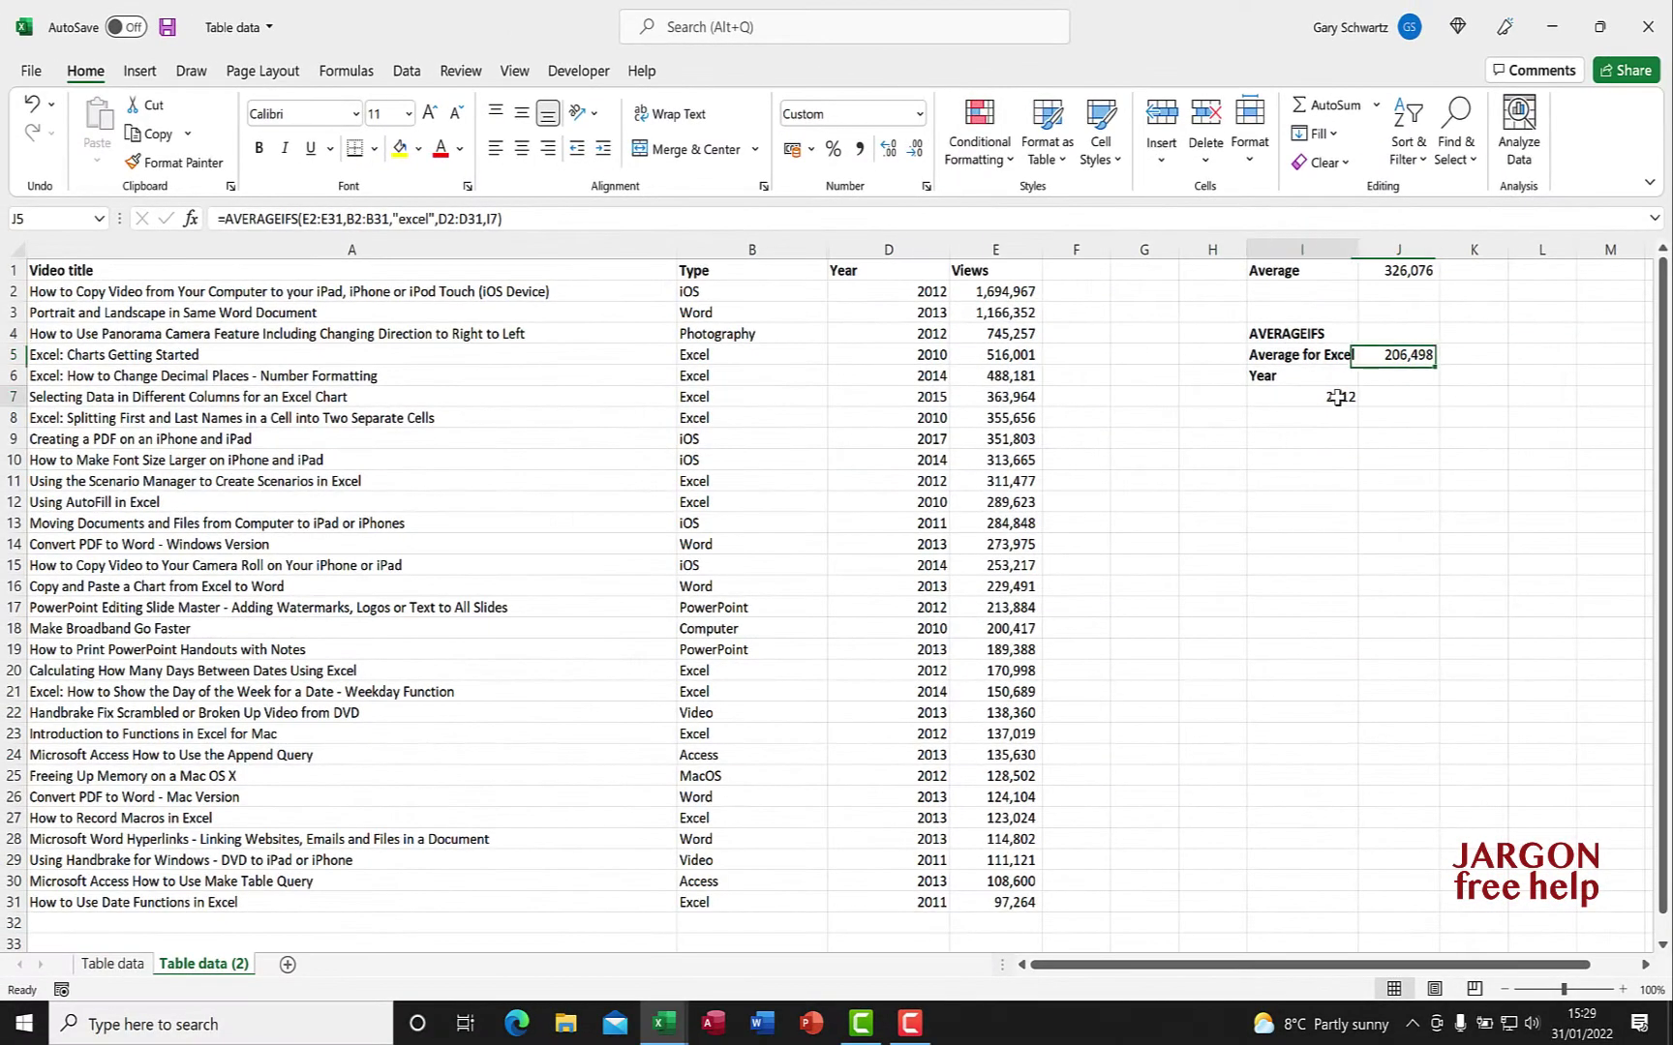
{"action": "left_click", "coordinate": [1336, 398]}
{"action": "type", "text": "2013"}
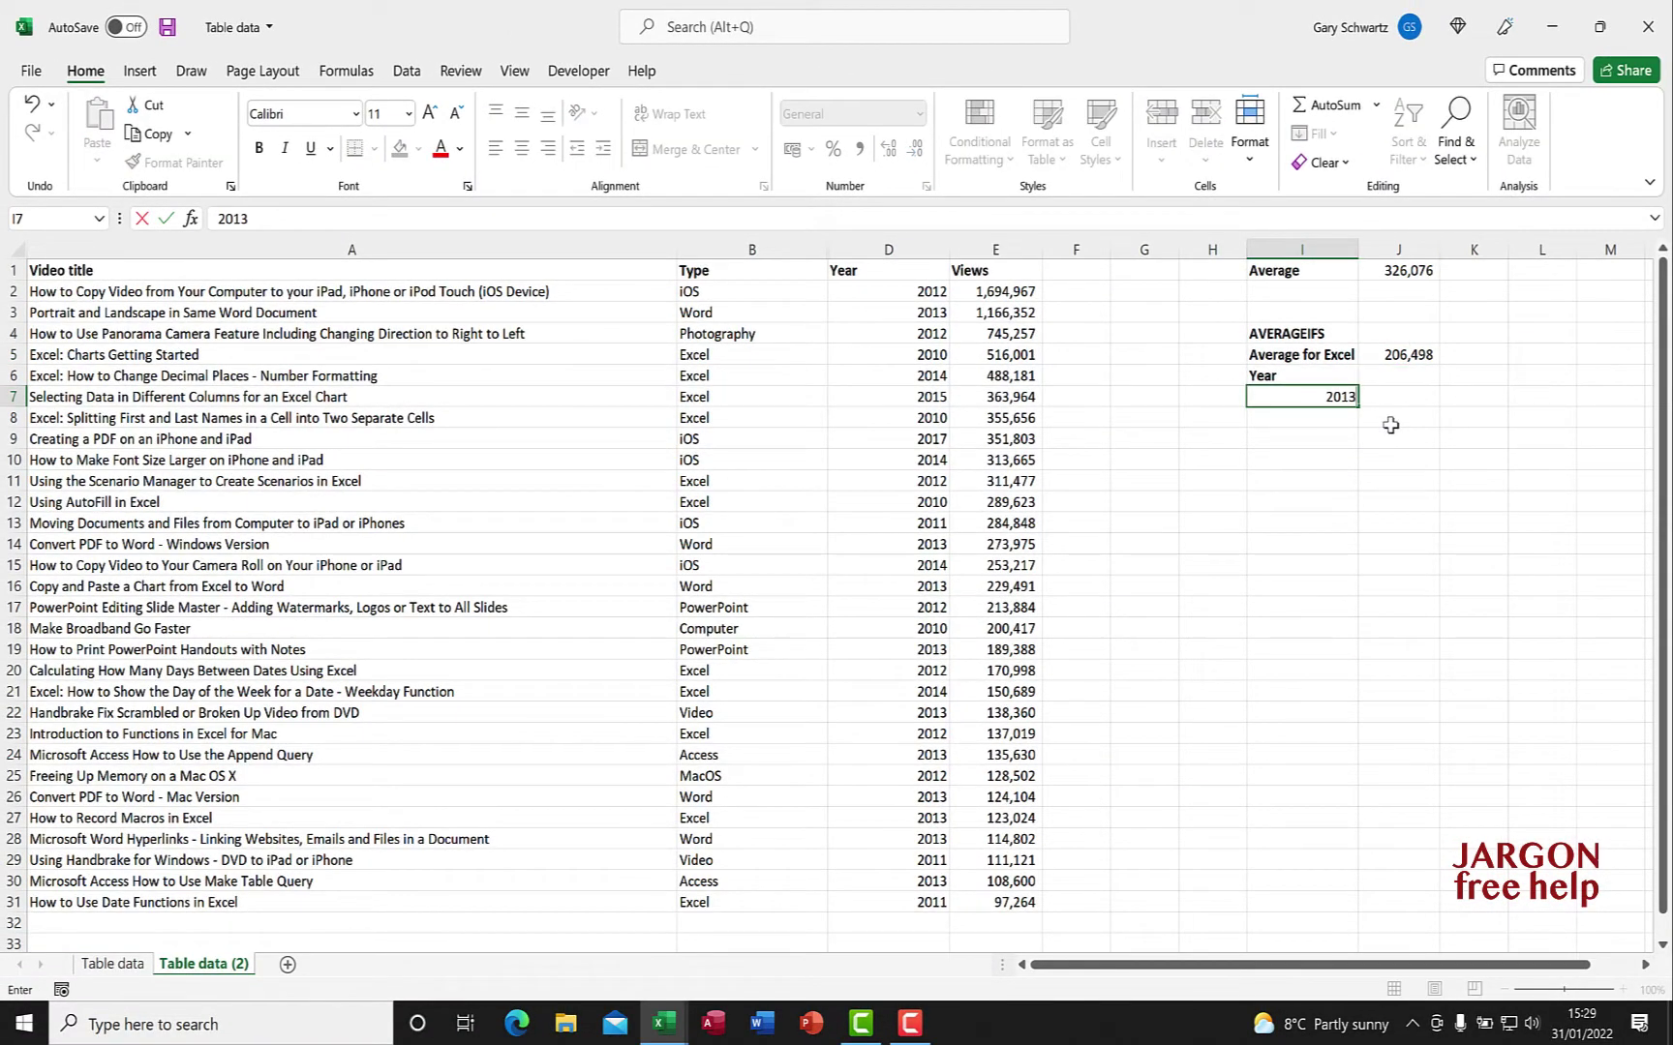
{"action": "key", "text": "Return"}
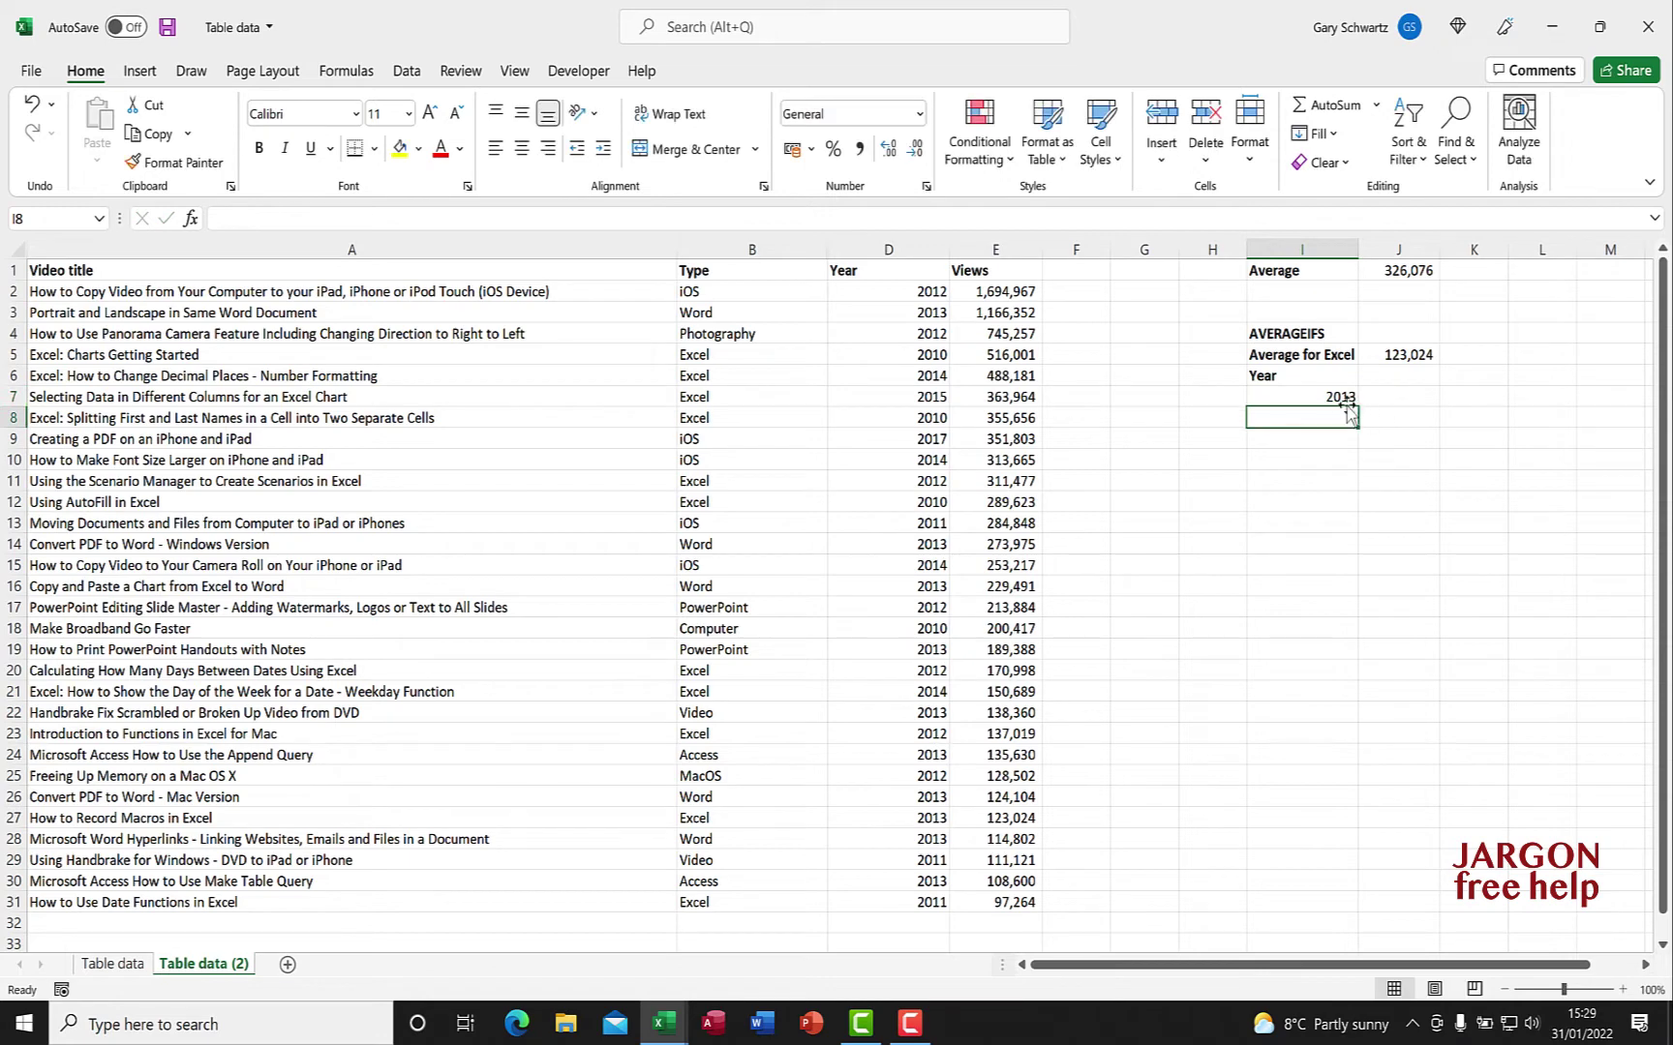
{"action": "left_click", "coordinate": [1343, 398]}
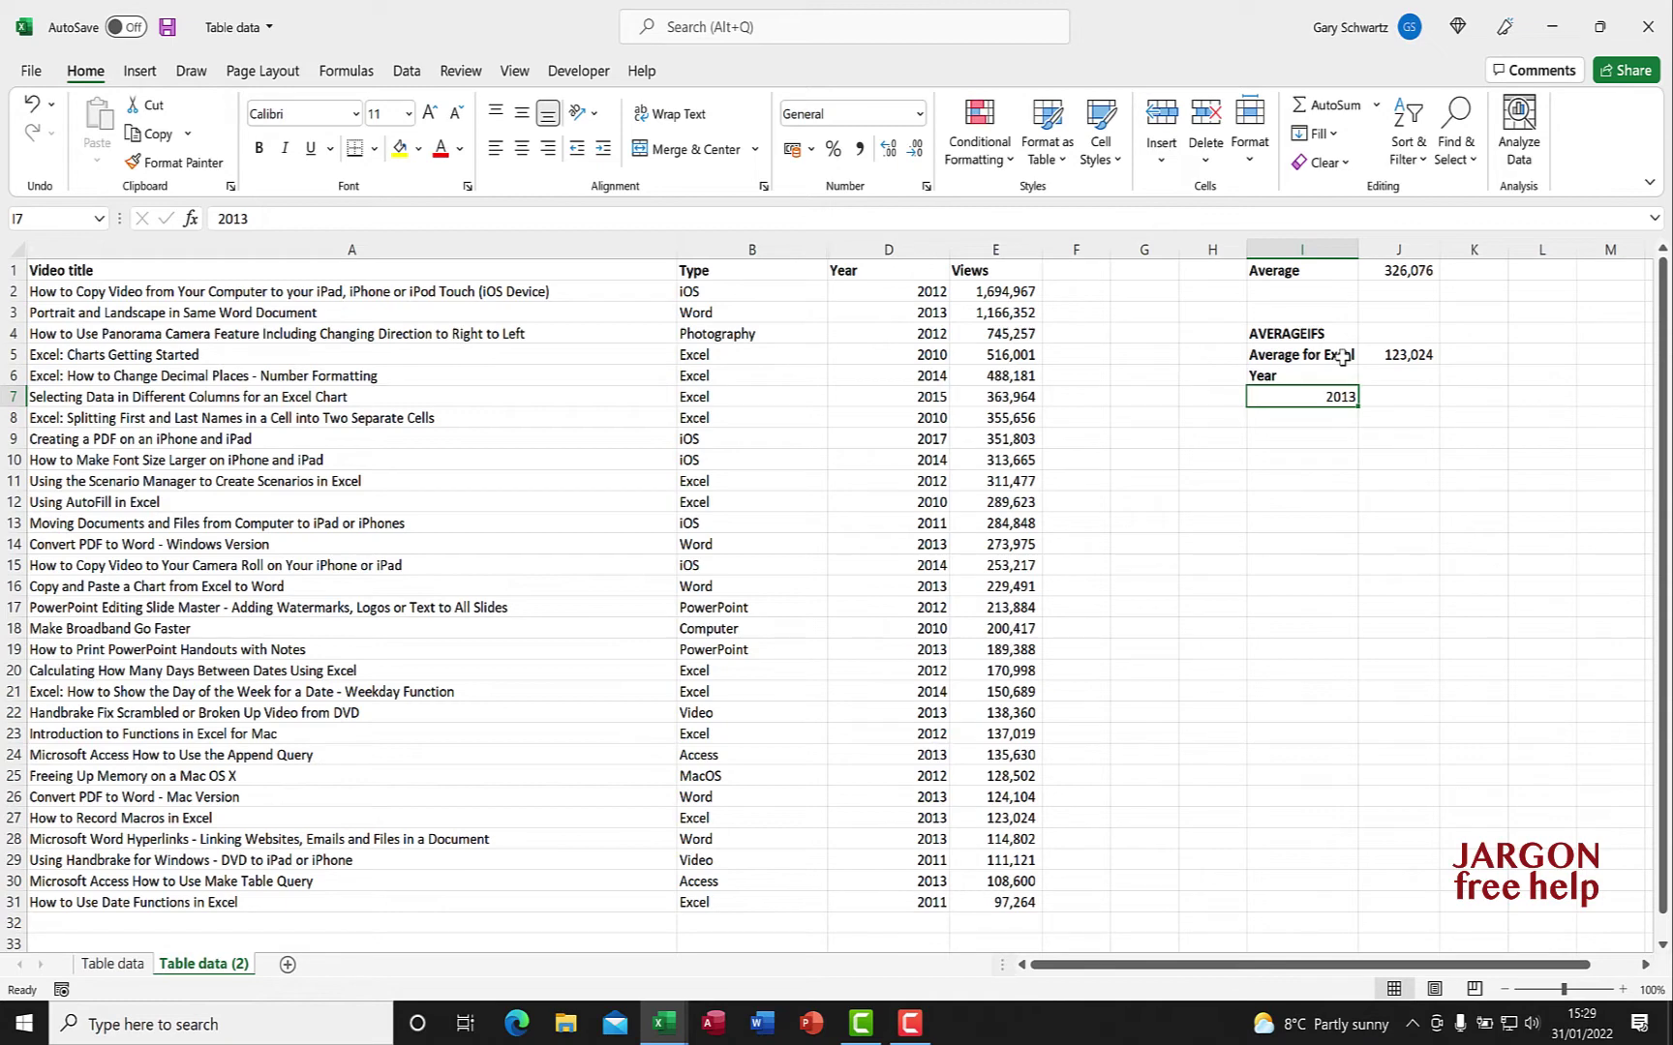
{"action": "type", "text": "2022"}
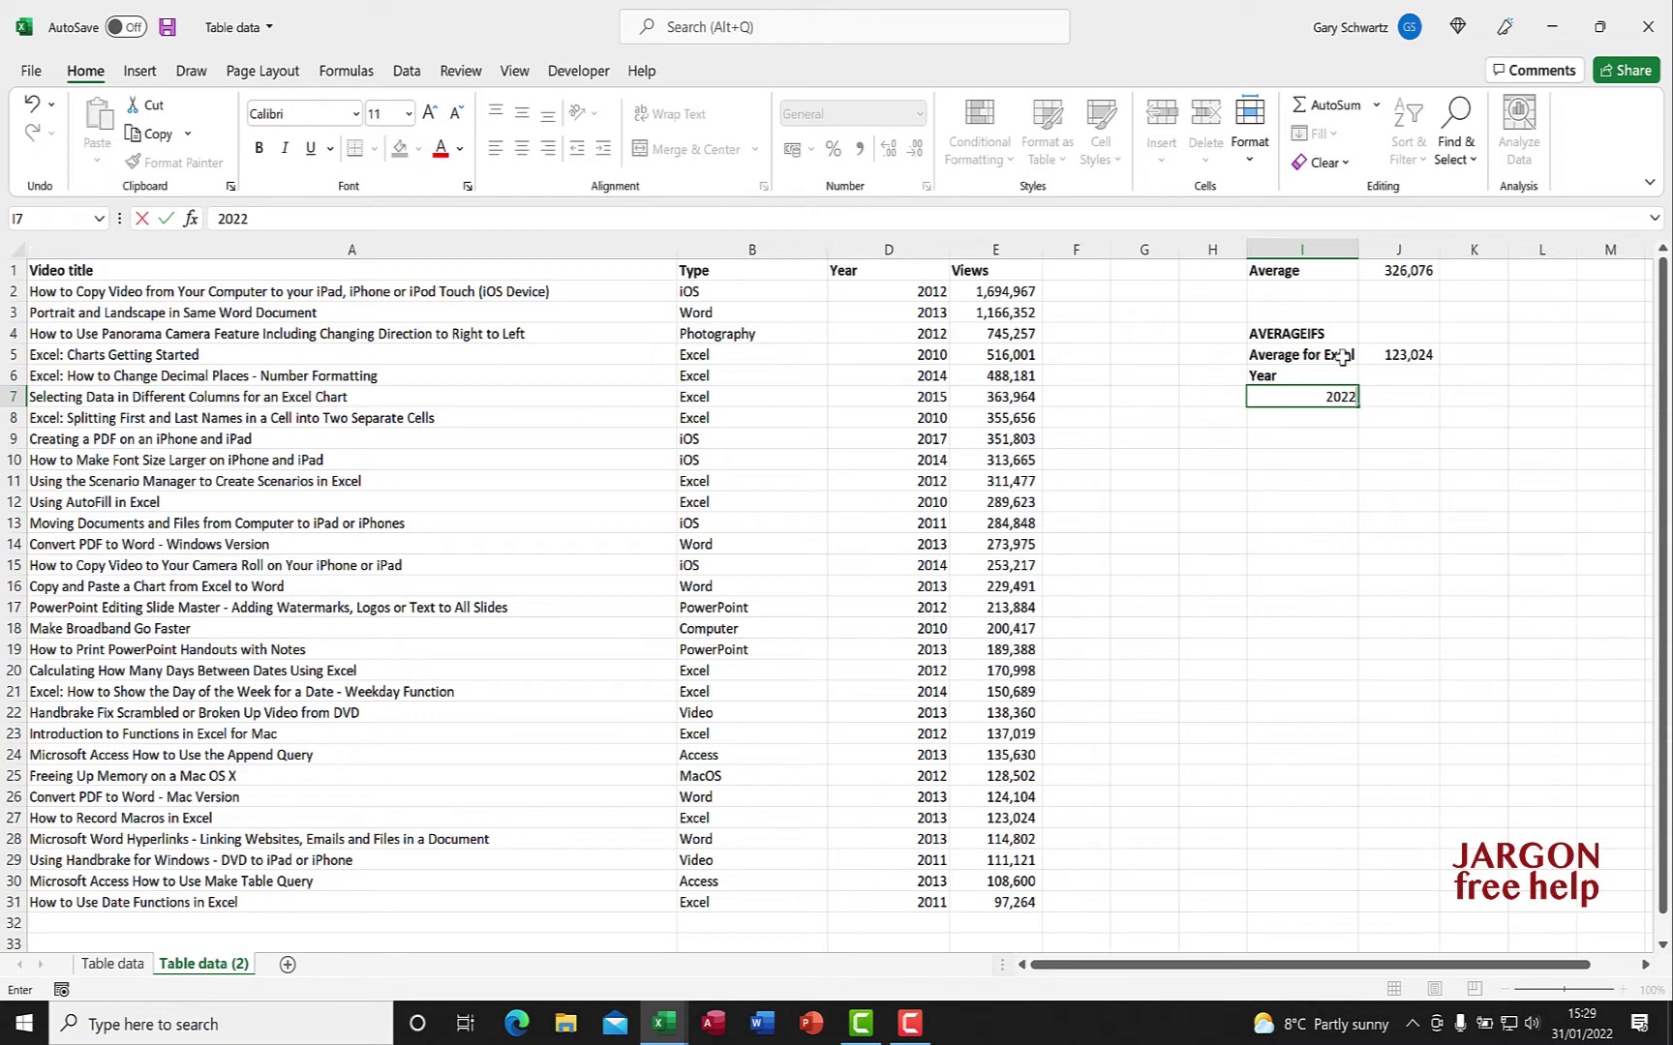
{"action": "key", "text": "Return"}
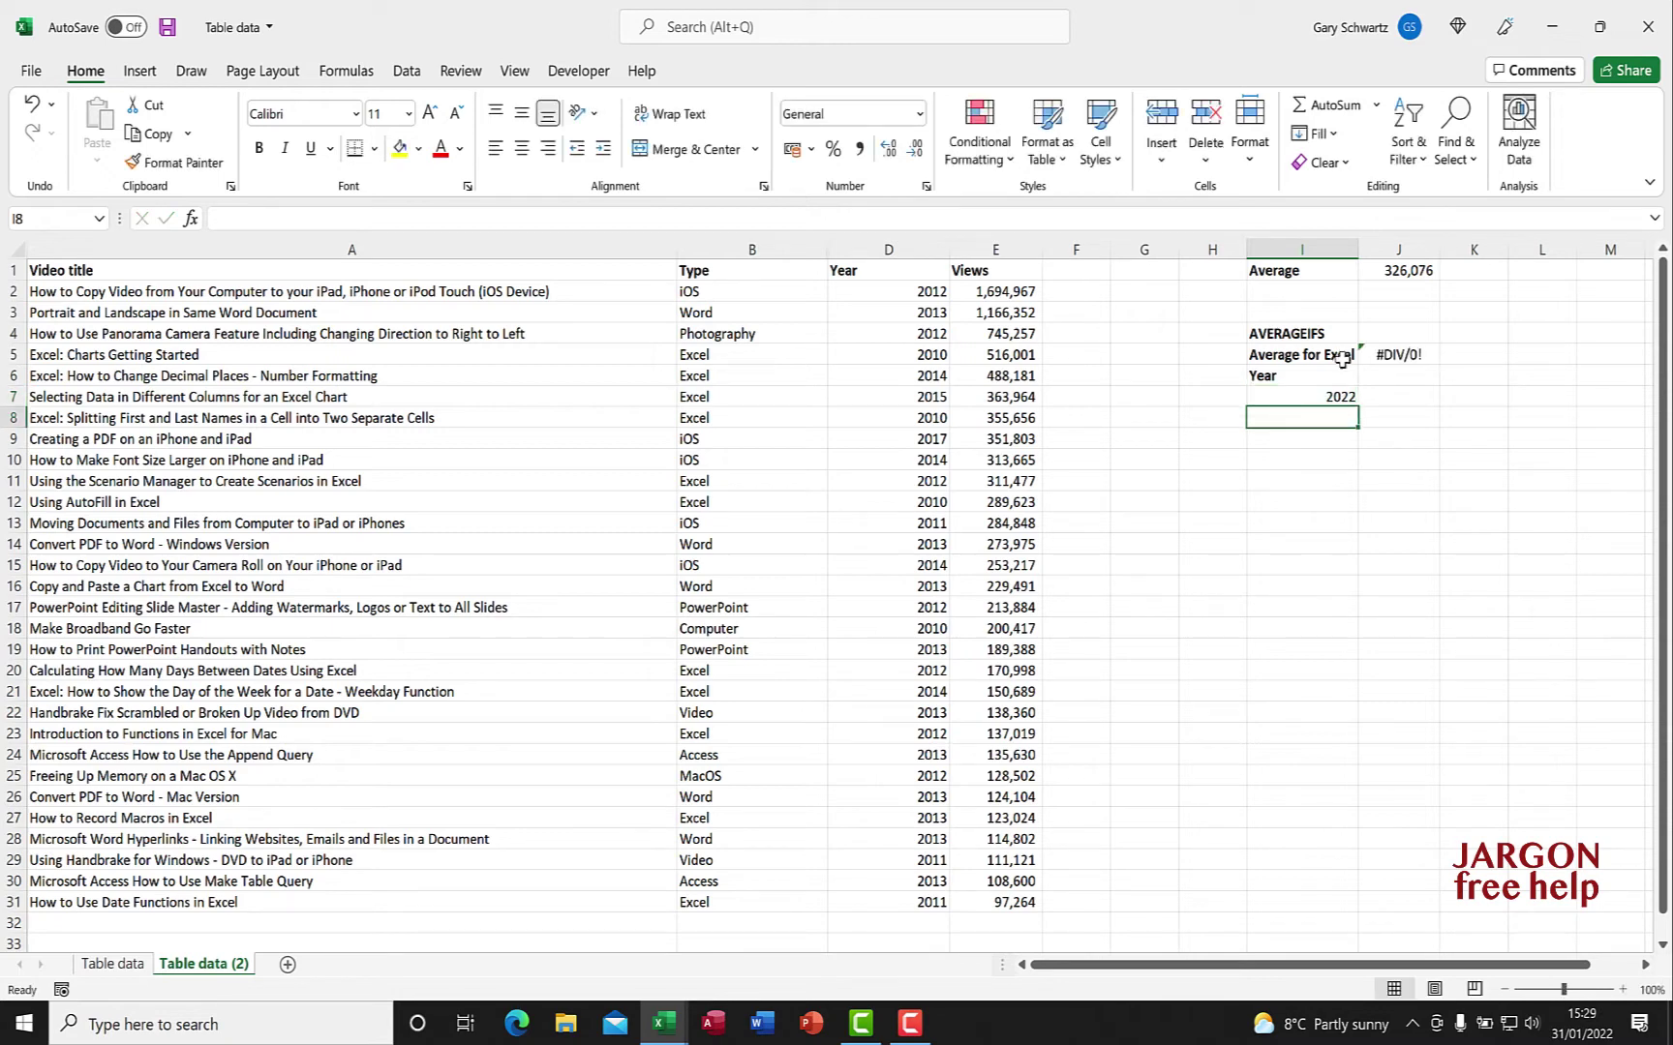
{"action": "left_click", "coordinate": [1341, 397]}
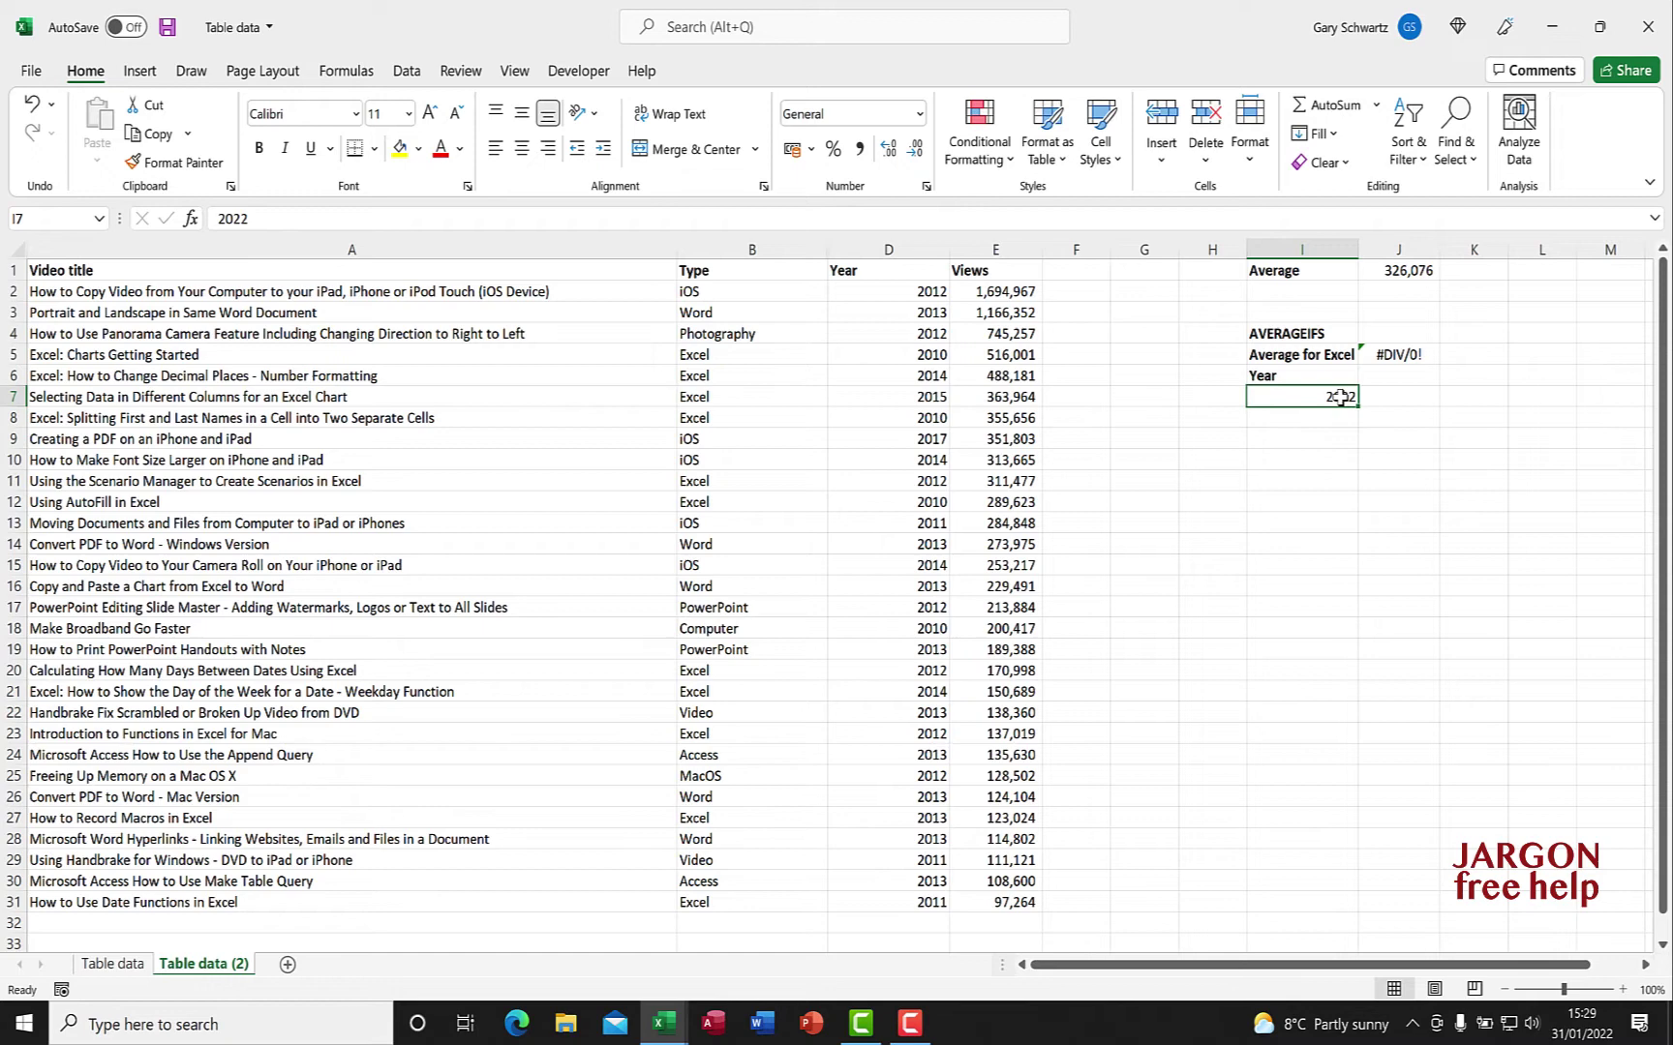
{"action": "type", "text": "2012"}
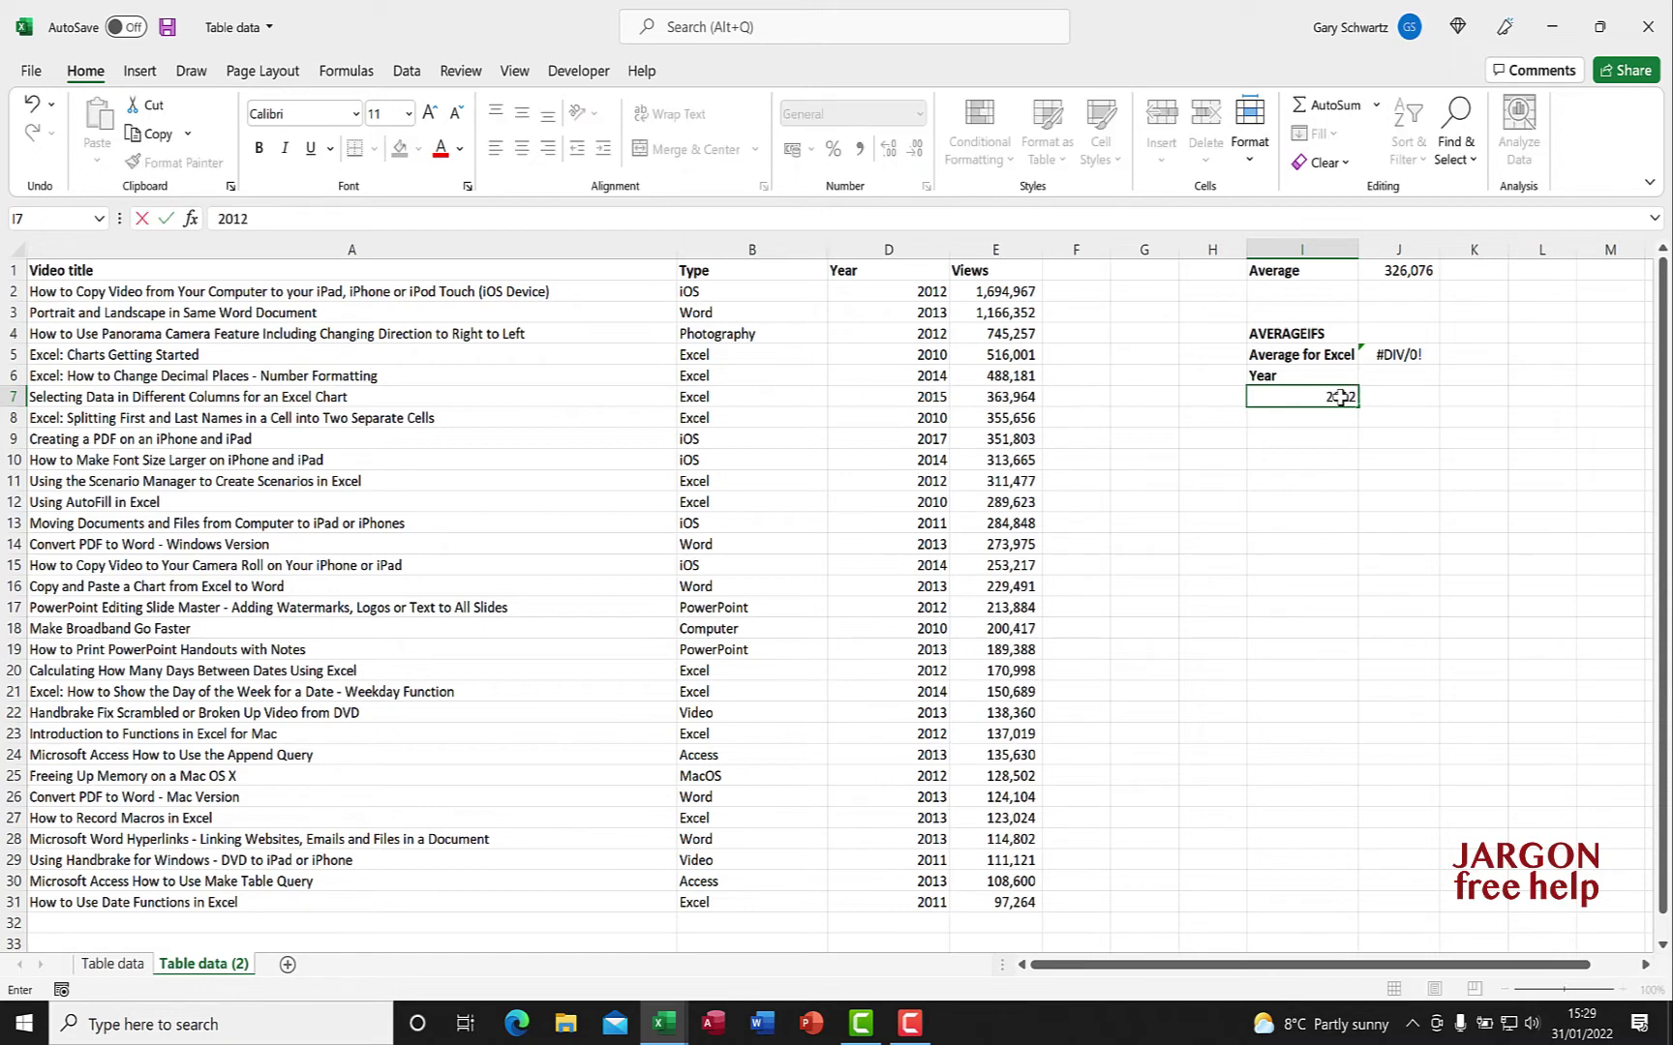
{"action": "key", "text": "ctrl+Return"}
{"action": "key", "text": "Return"}
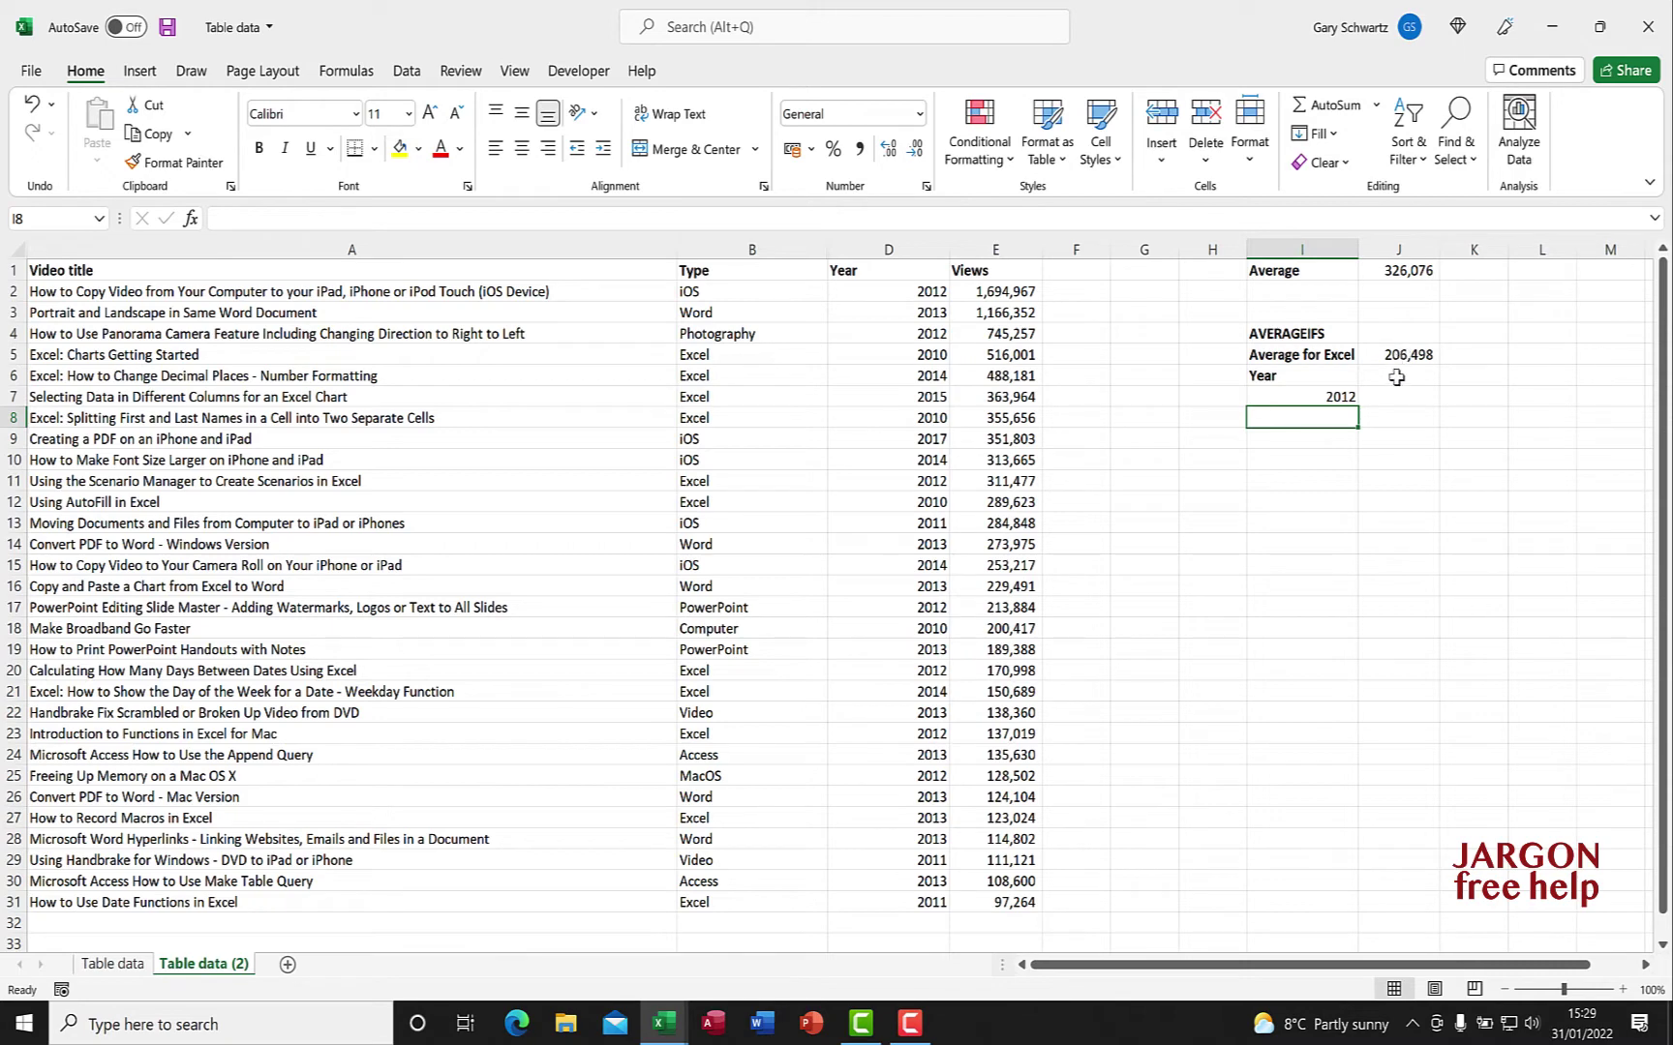
- Enter the type Excel in cell I8
{"action": "type", "text": "Ece"}
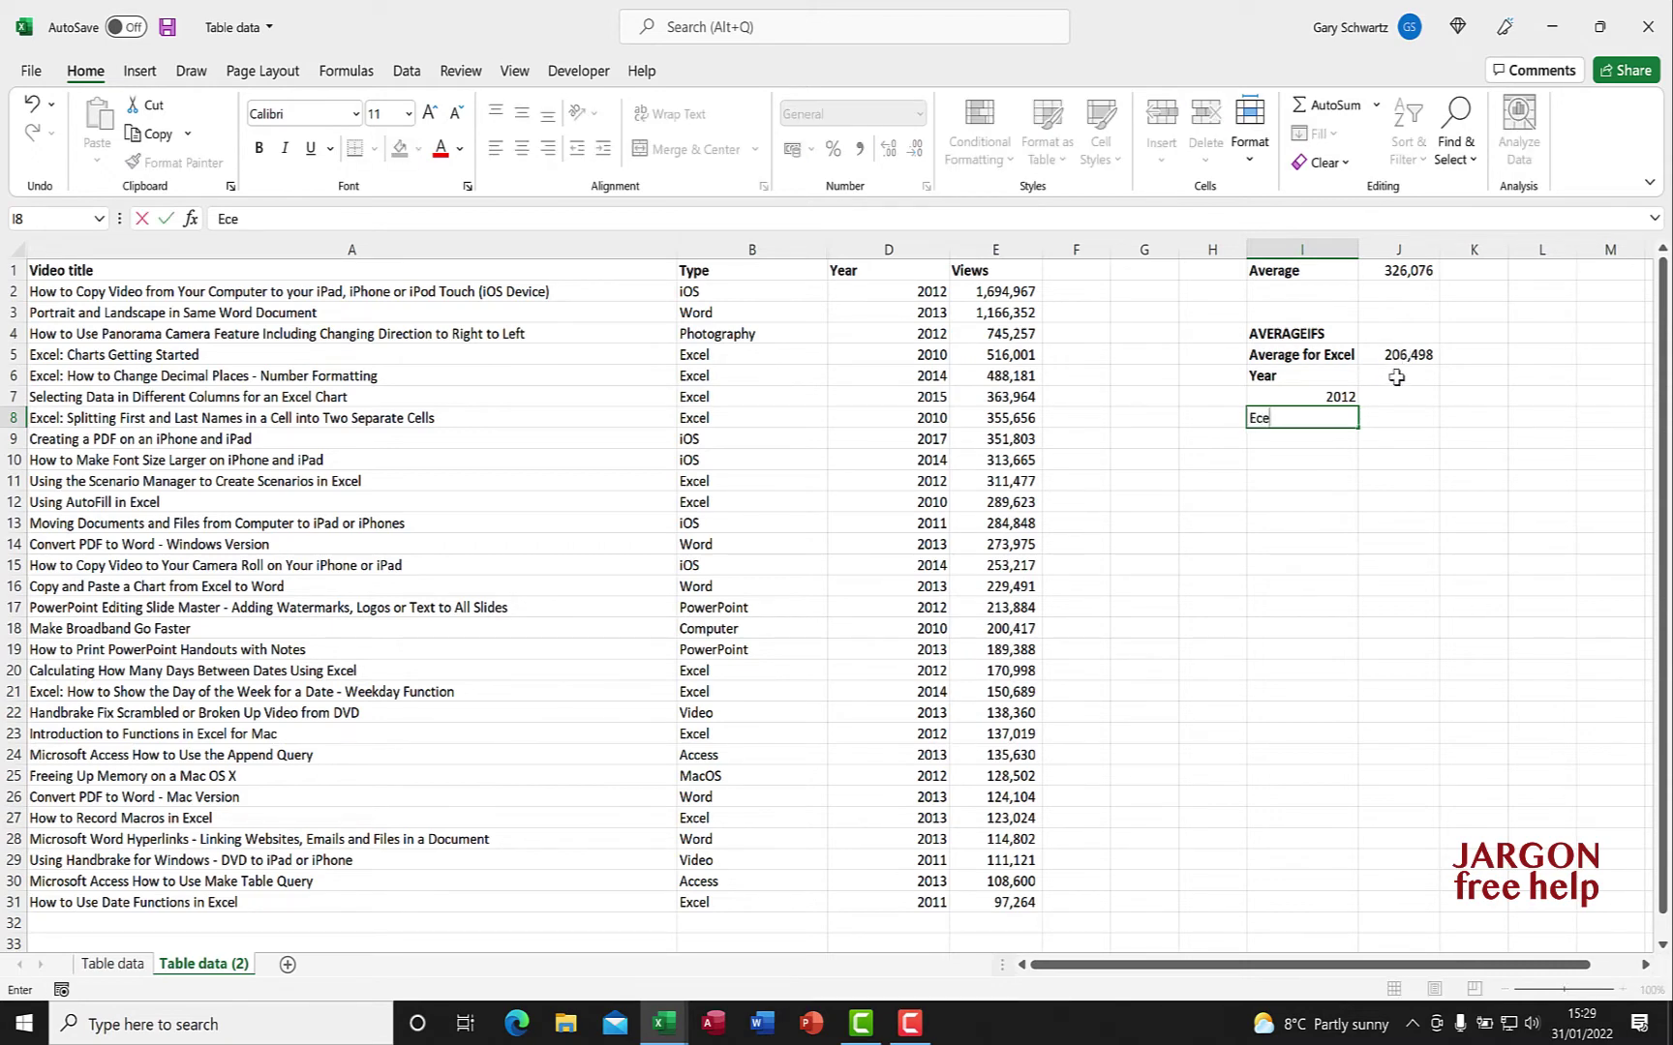
{"action": "key", "text": "BackSpace"}
{"action": "key", "text": "BackSpace"}
{"action": "key", "text": "BackSpace"}
{"action": "type", "text": "Excel"}
{"action": "key", "text": "Return"}
- Replace the hard-coded 'excel' criterion in J5's AVERAGEIFS with a reference to I8
{"action": "left_click", "coordinate": [1407, 352]}
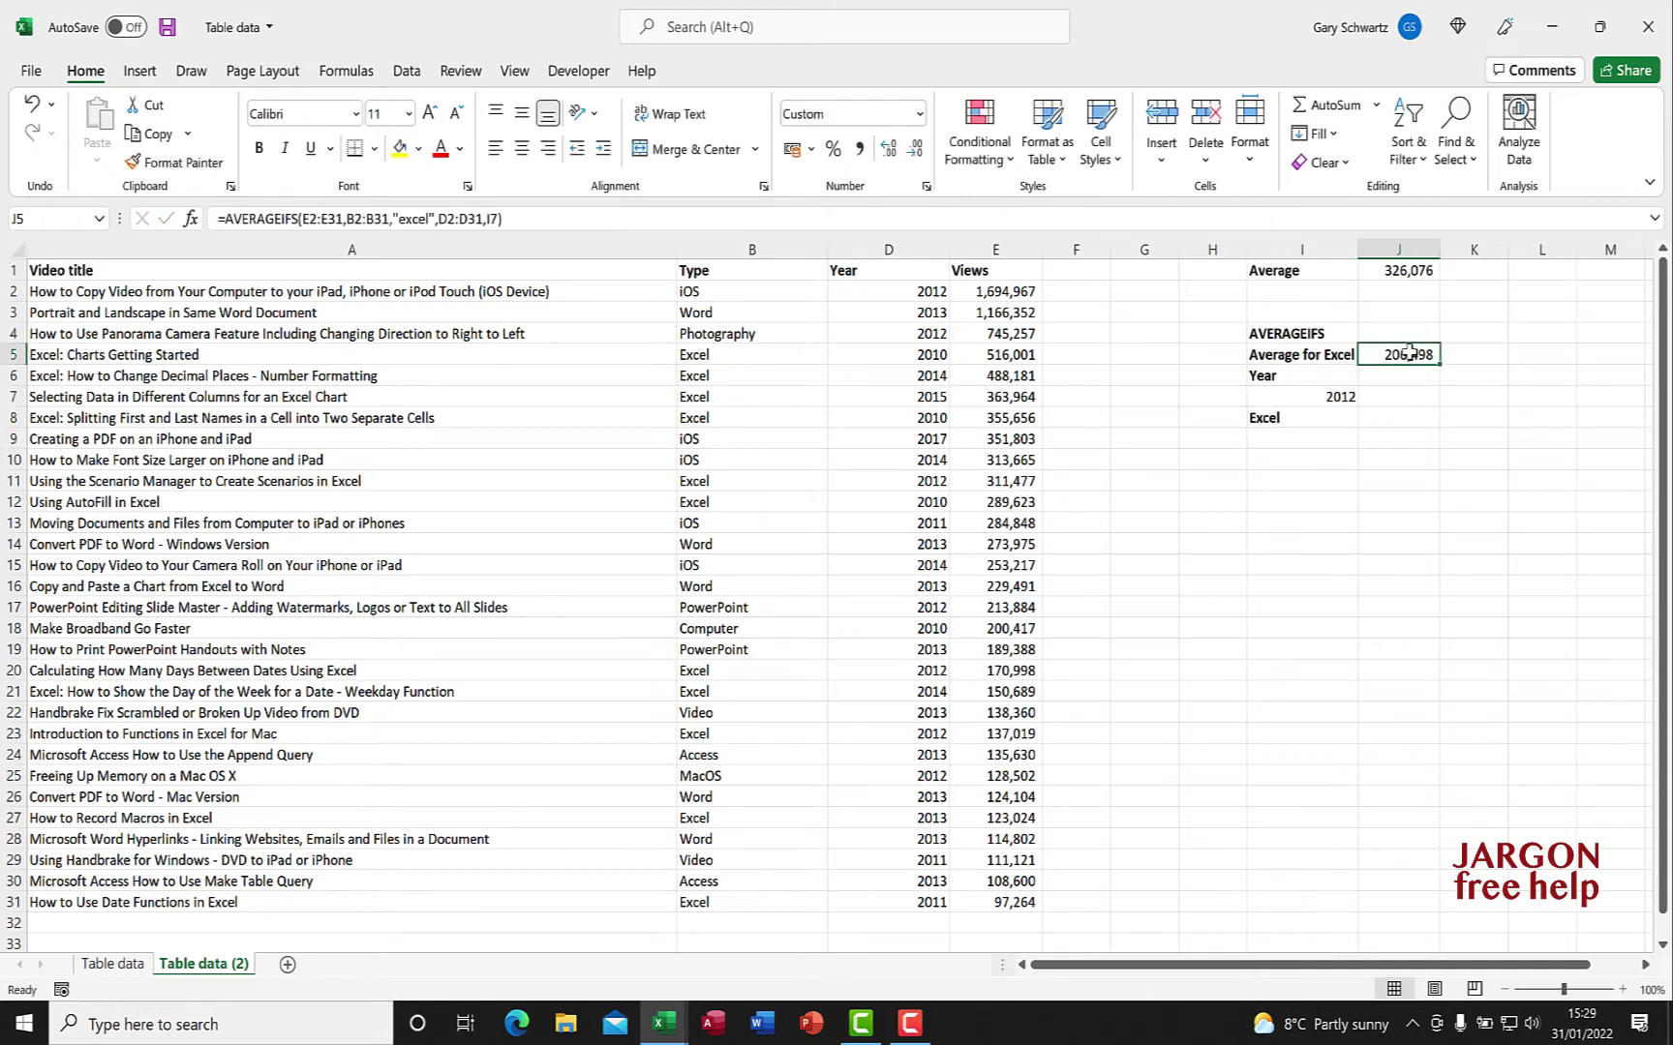
{"action": "left_click", "coordinate": [191, 221]}
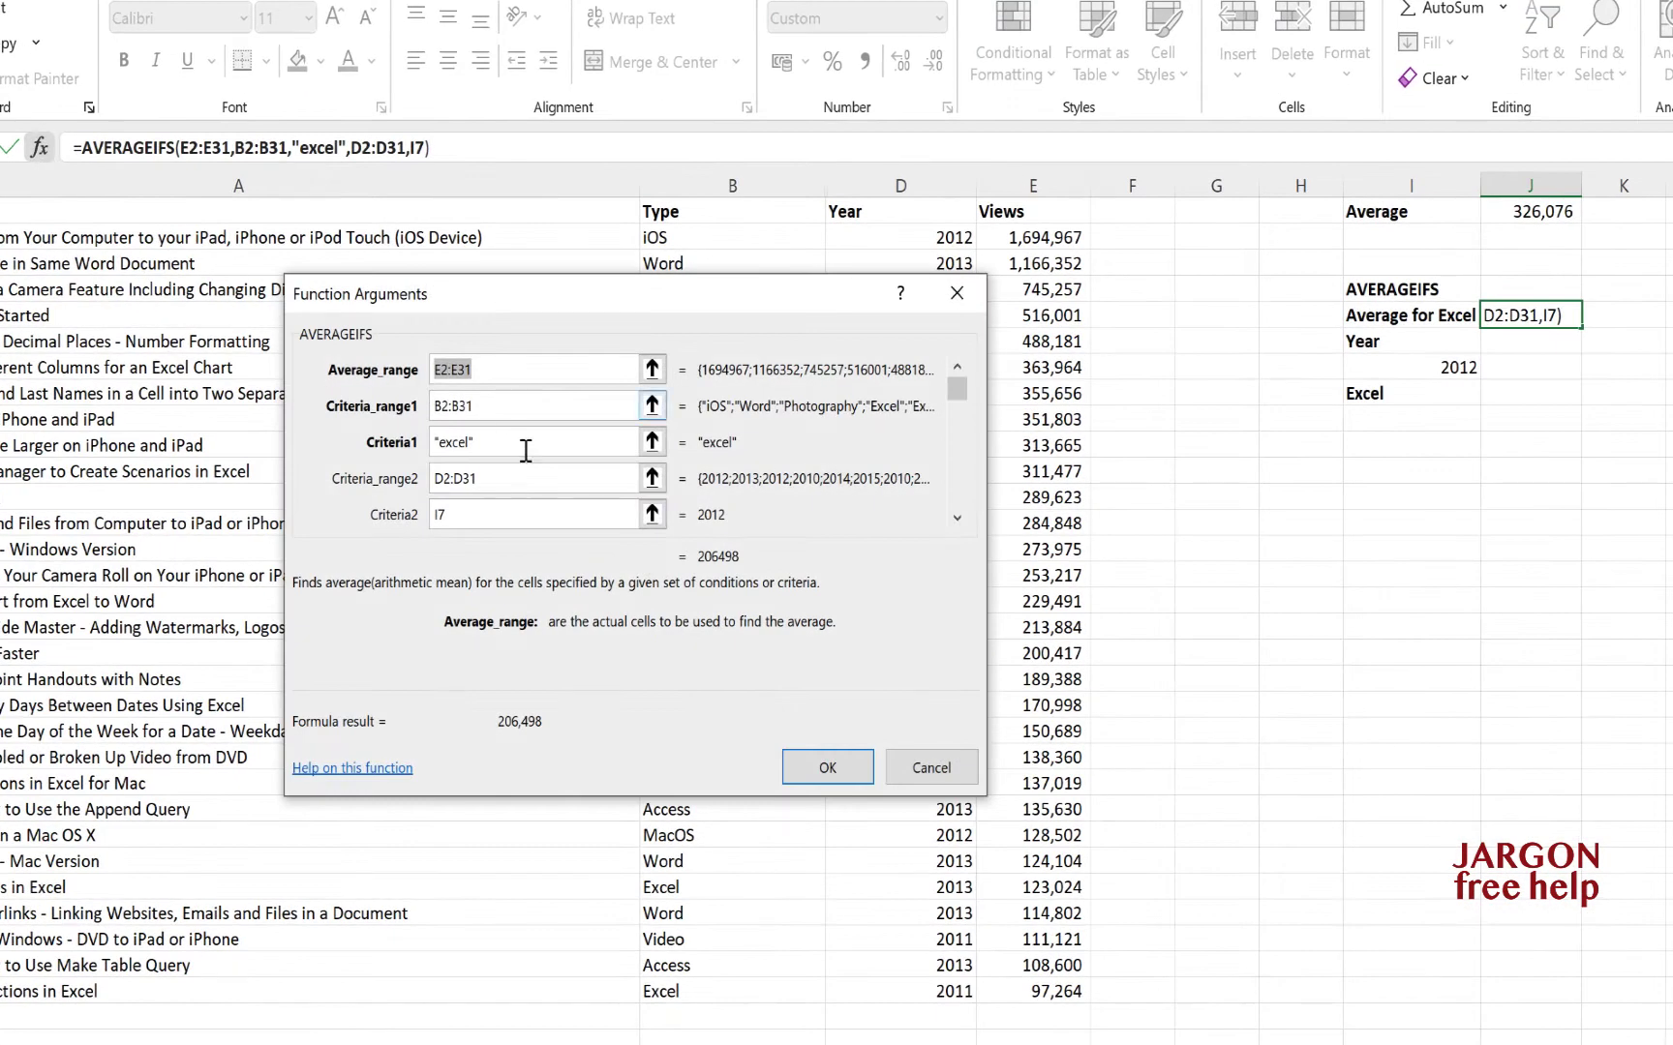
{"action": "left_click", "coordinate": [488, 438]}
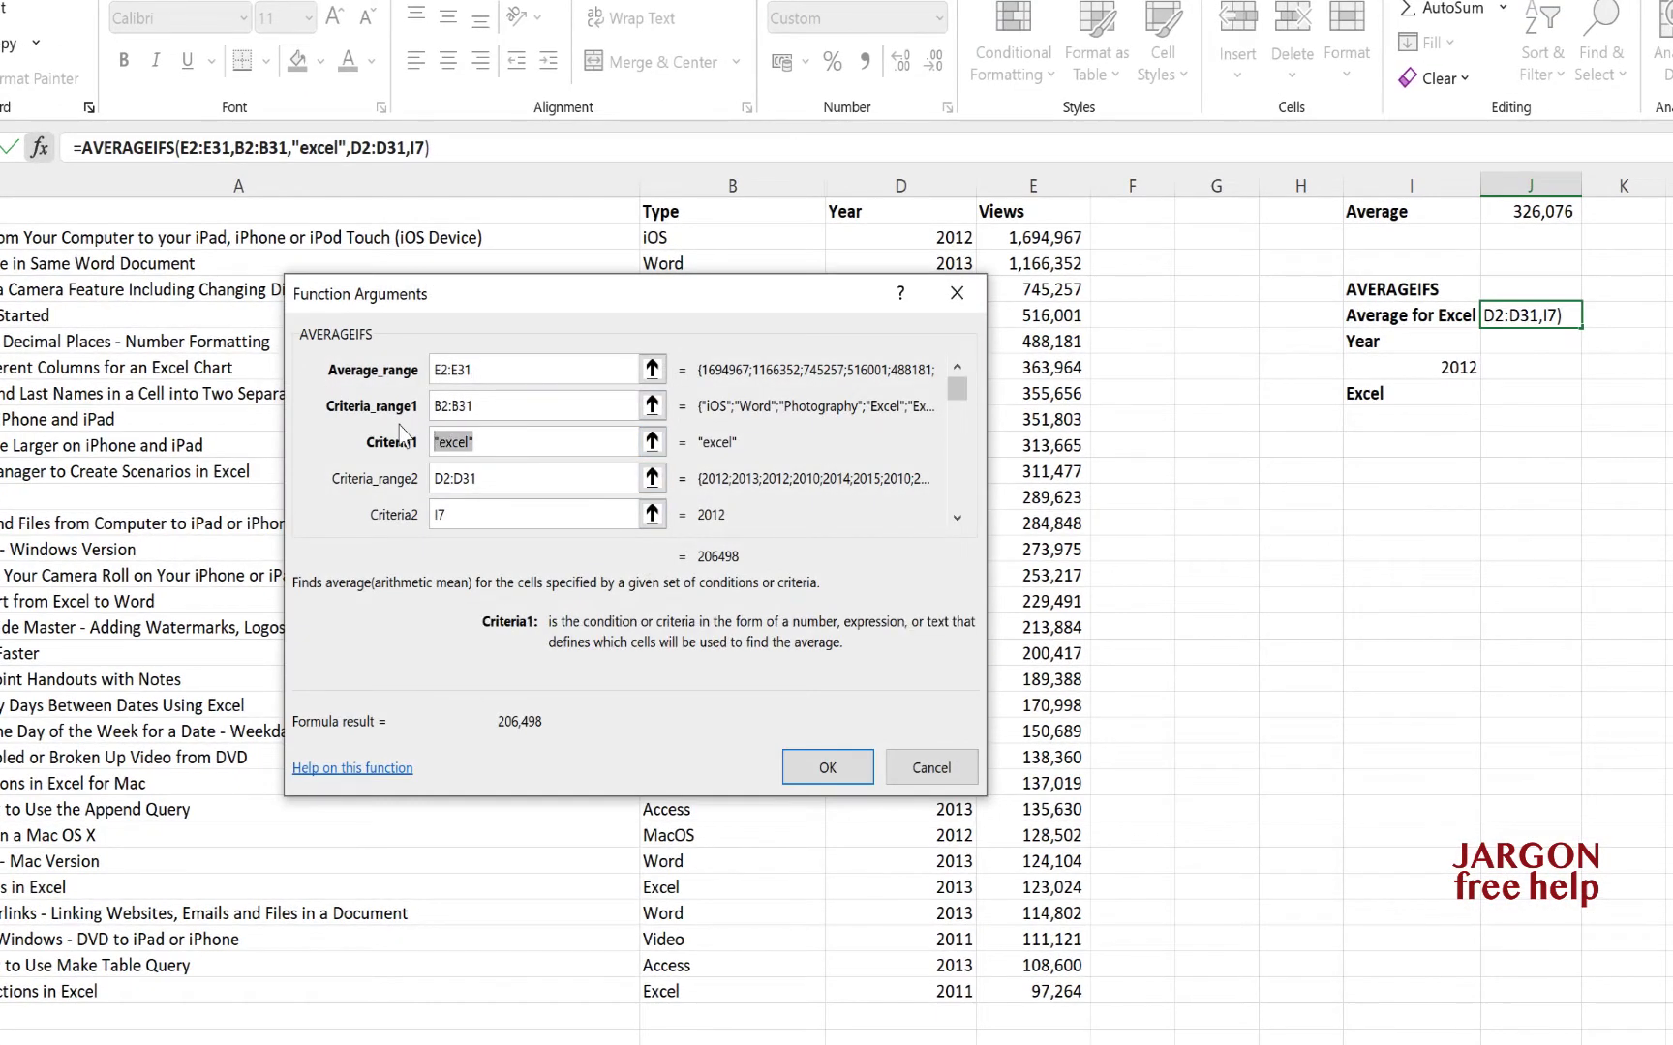
{"action": "key", "text": "Delete"}
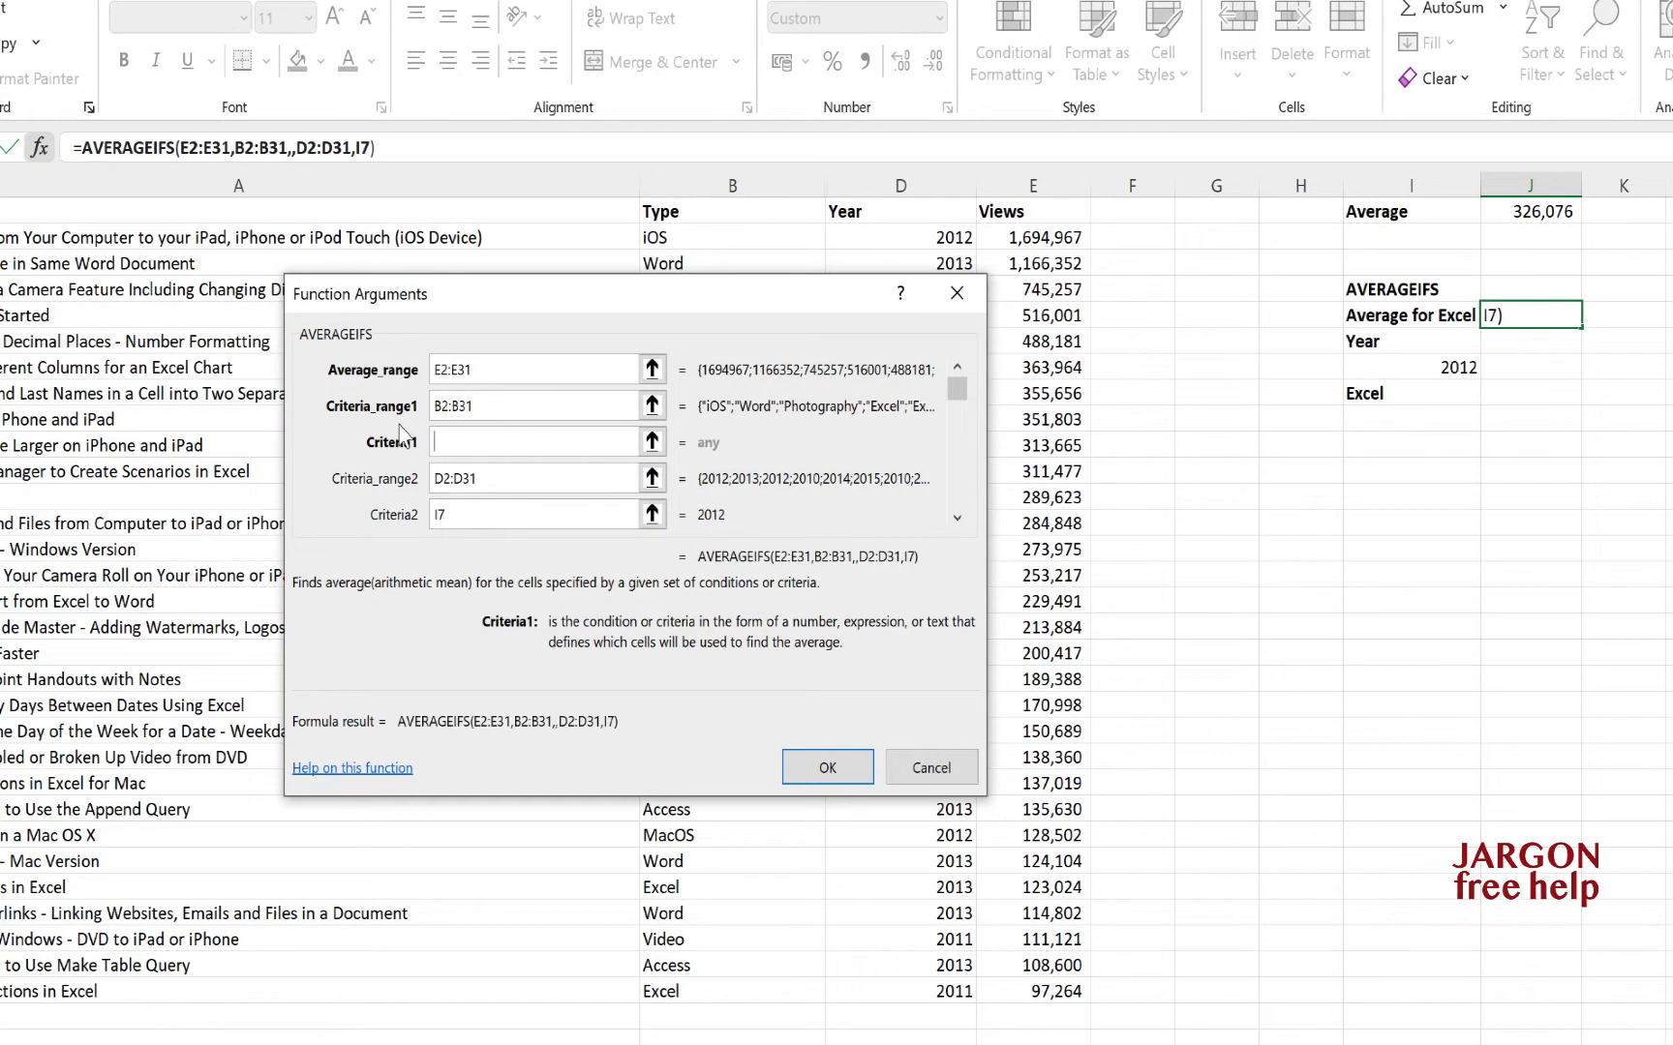
{"action": "left_click", "coordinate": [1402, 392]}
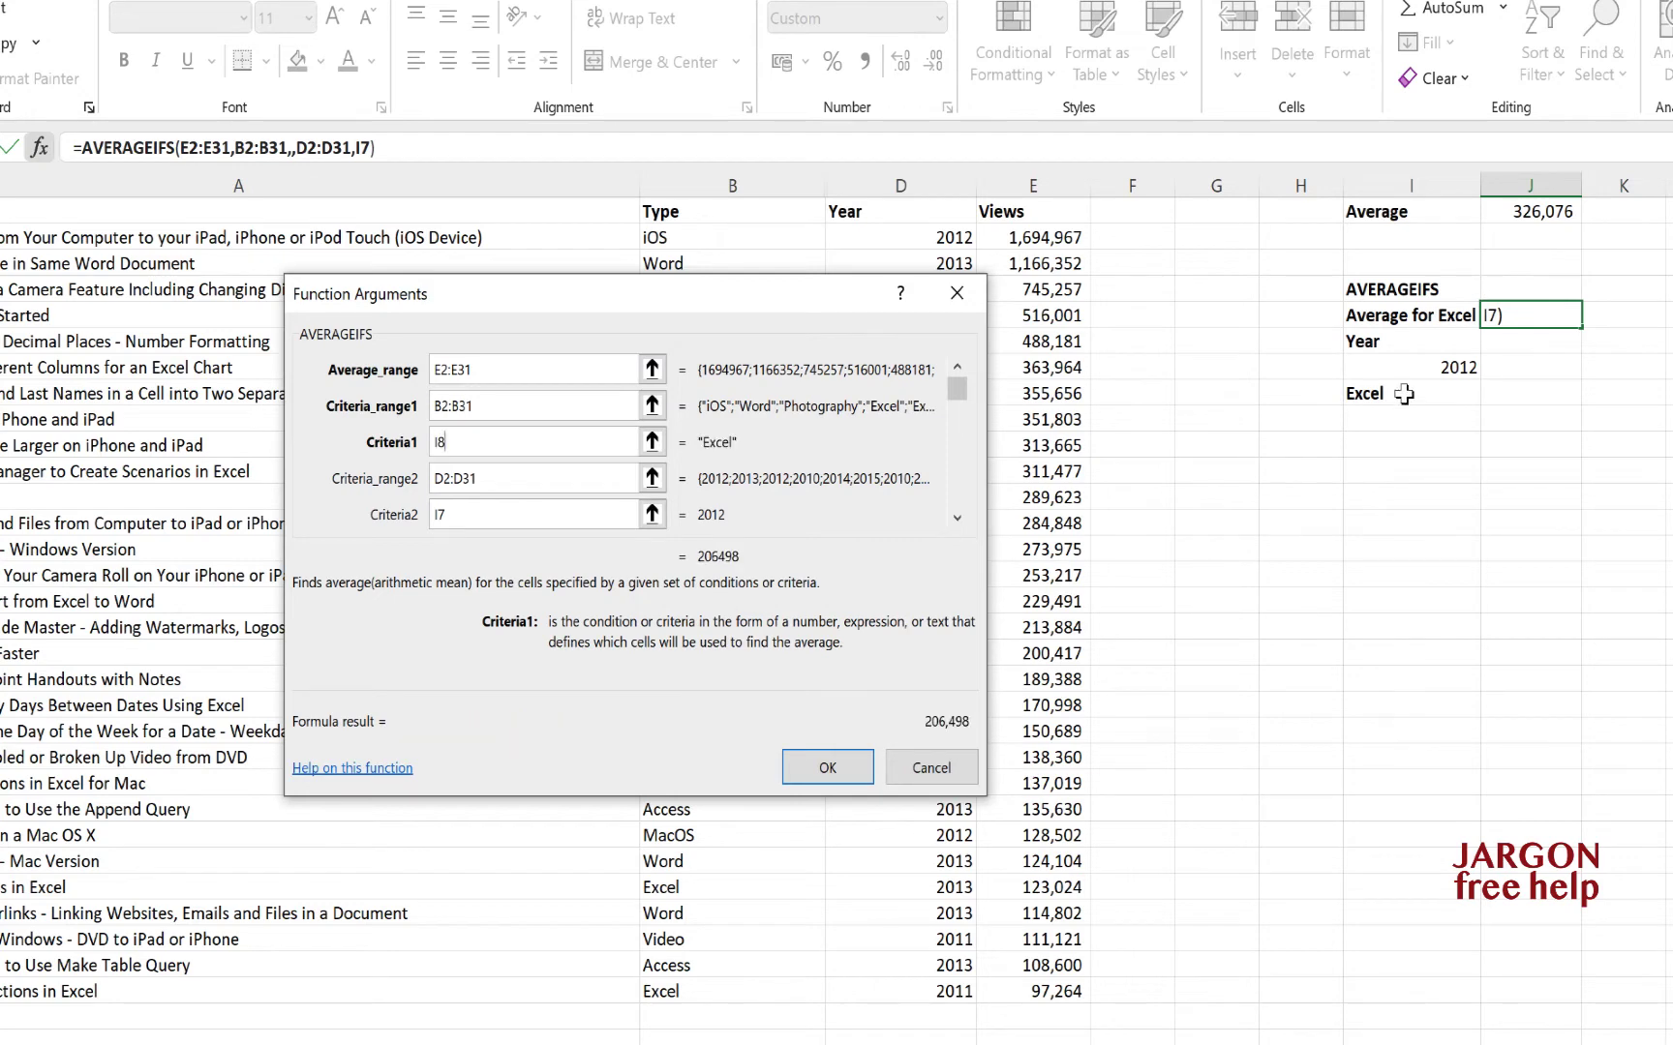
{"action": "left_click", "coordinate": [834, 769]}
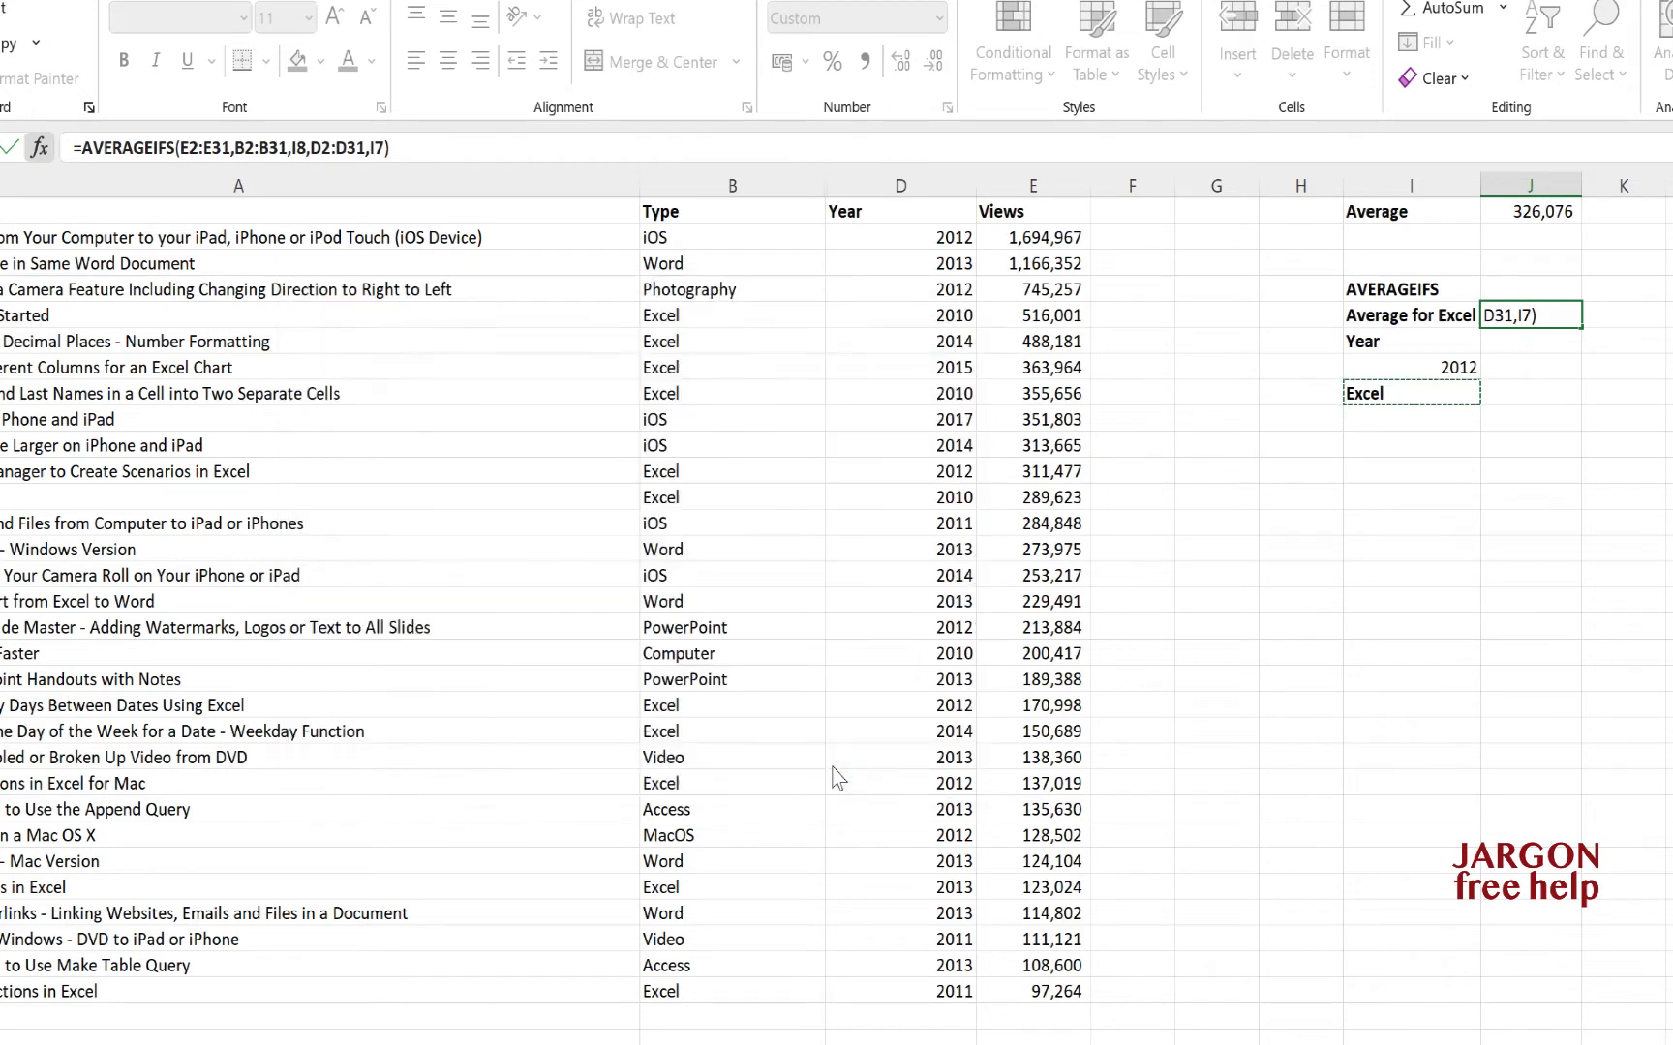
- Change the type in I8 to word and the year in I7 to 2013, so J5 shows 381,745
{"action": "left_click", "coordinate": [1420, 394]}
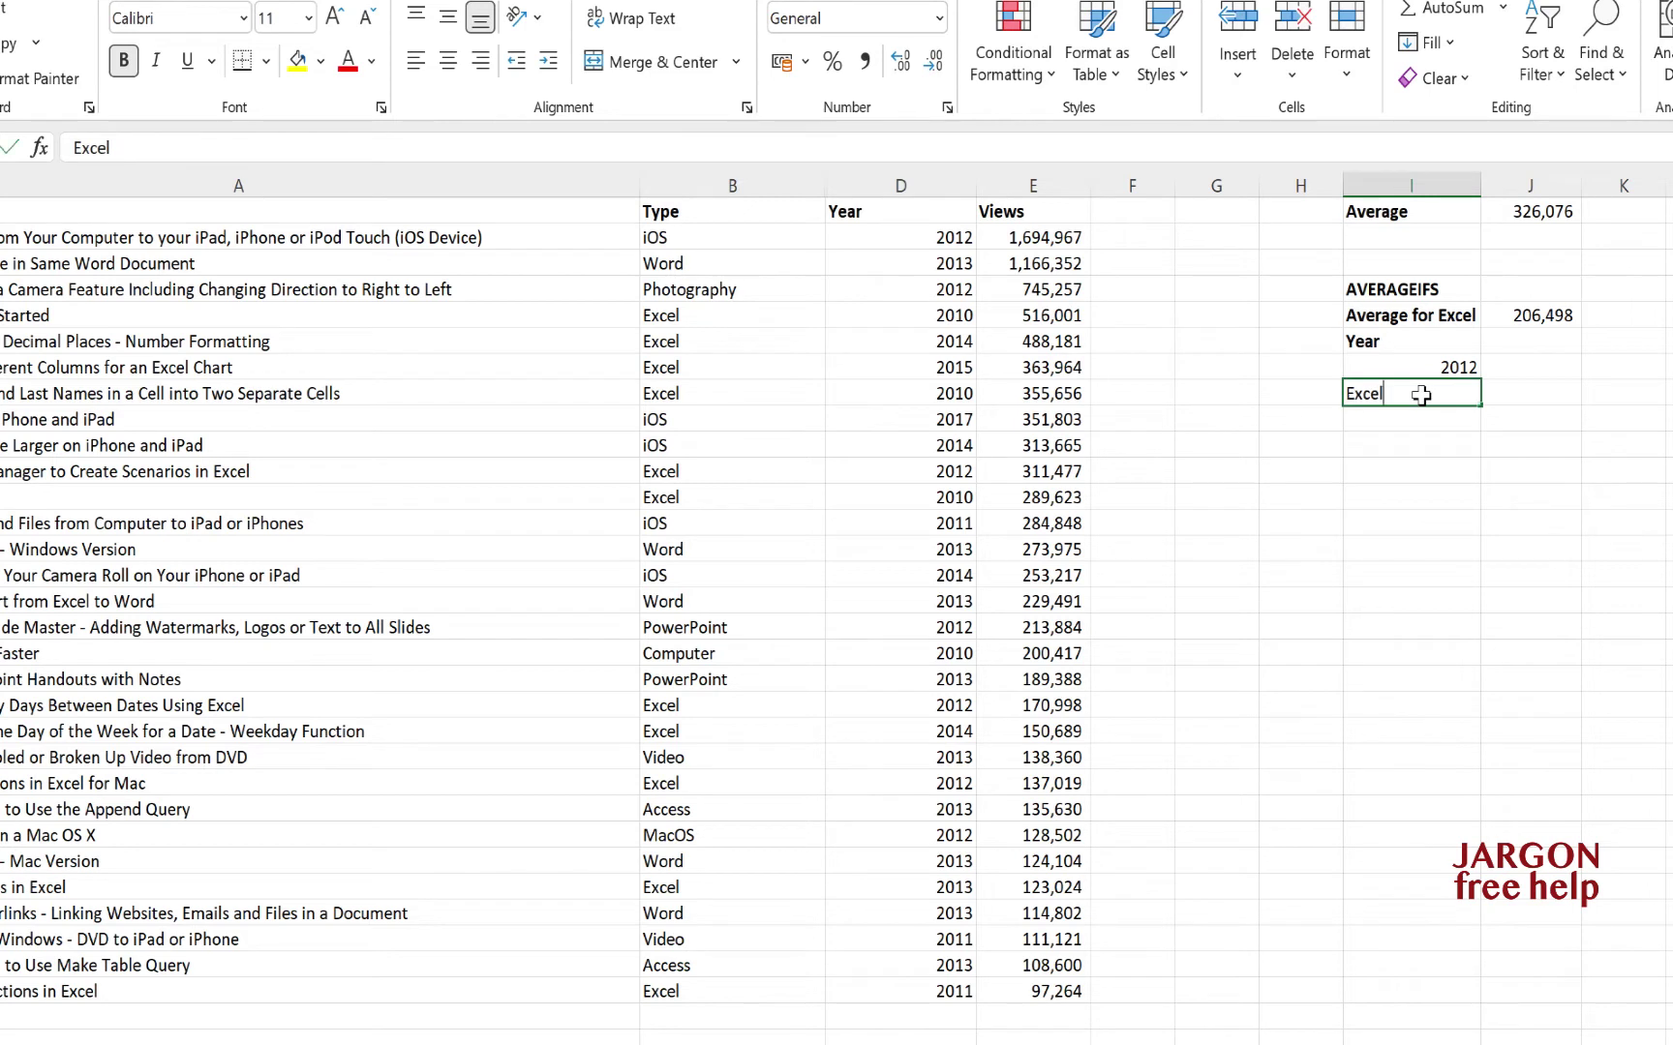
{"action": "type", "text": "word"}
{"action": "key", "text": "Return"}
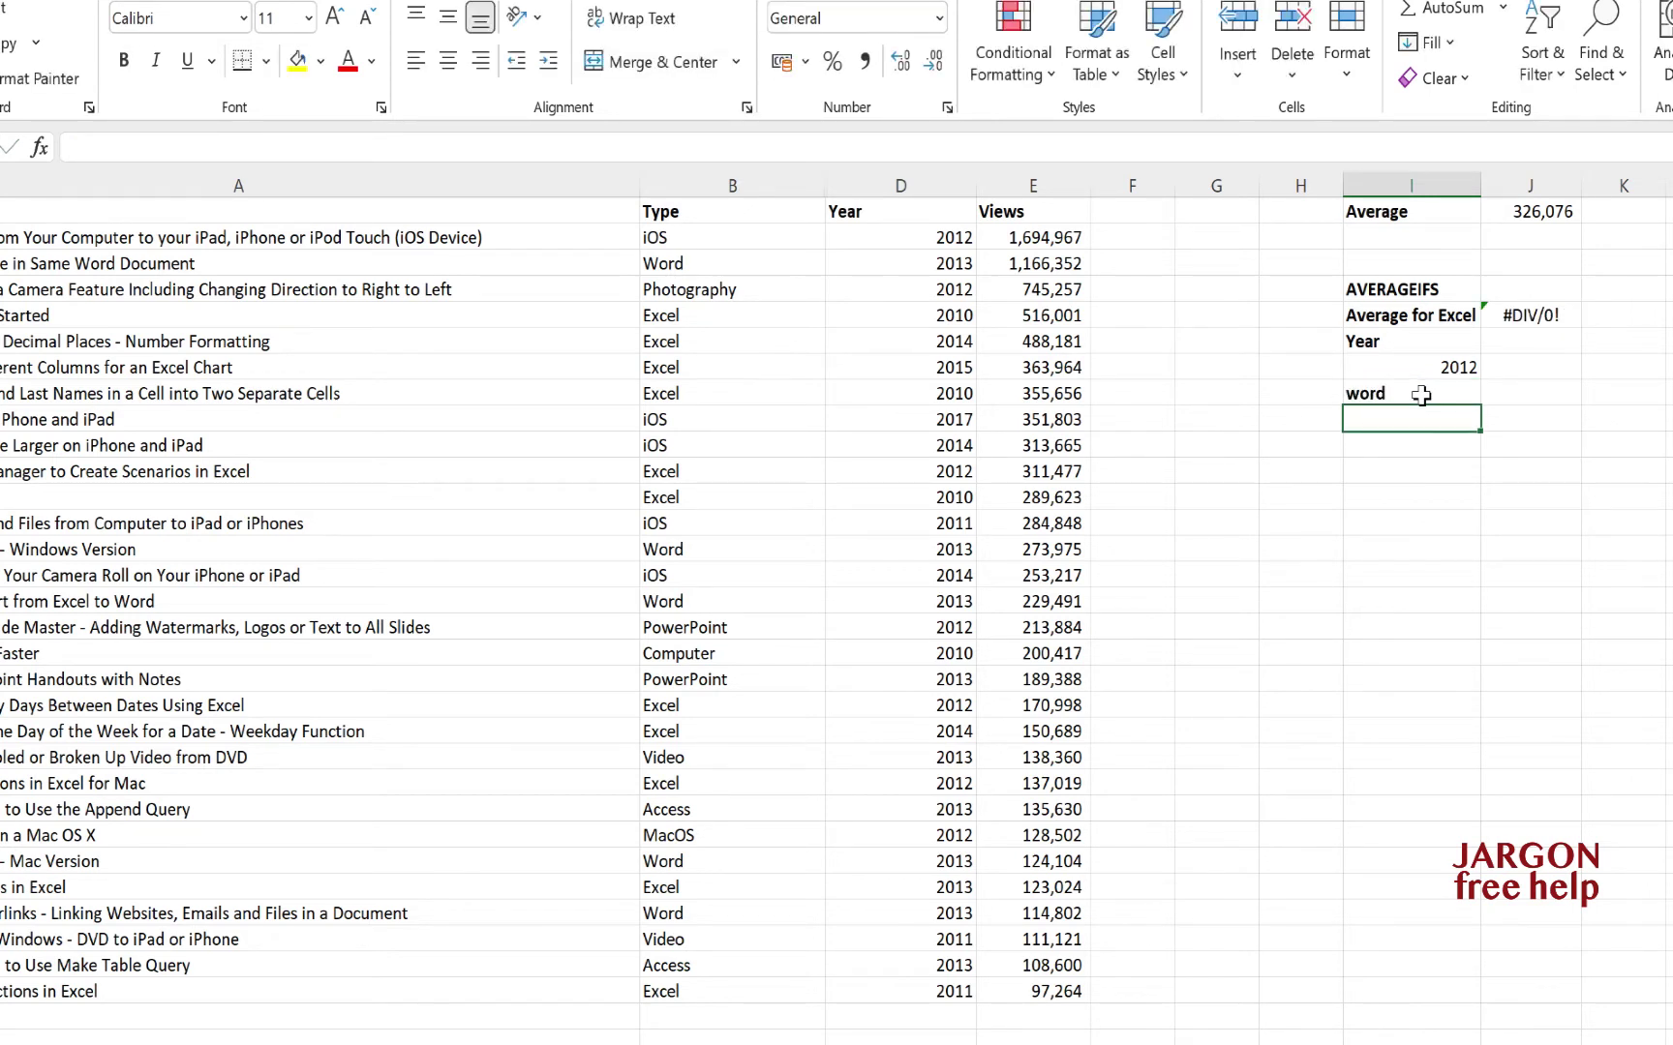
{"action": "left_click", "coordinate": [1420, 395]}
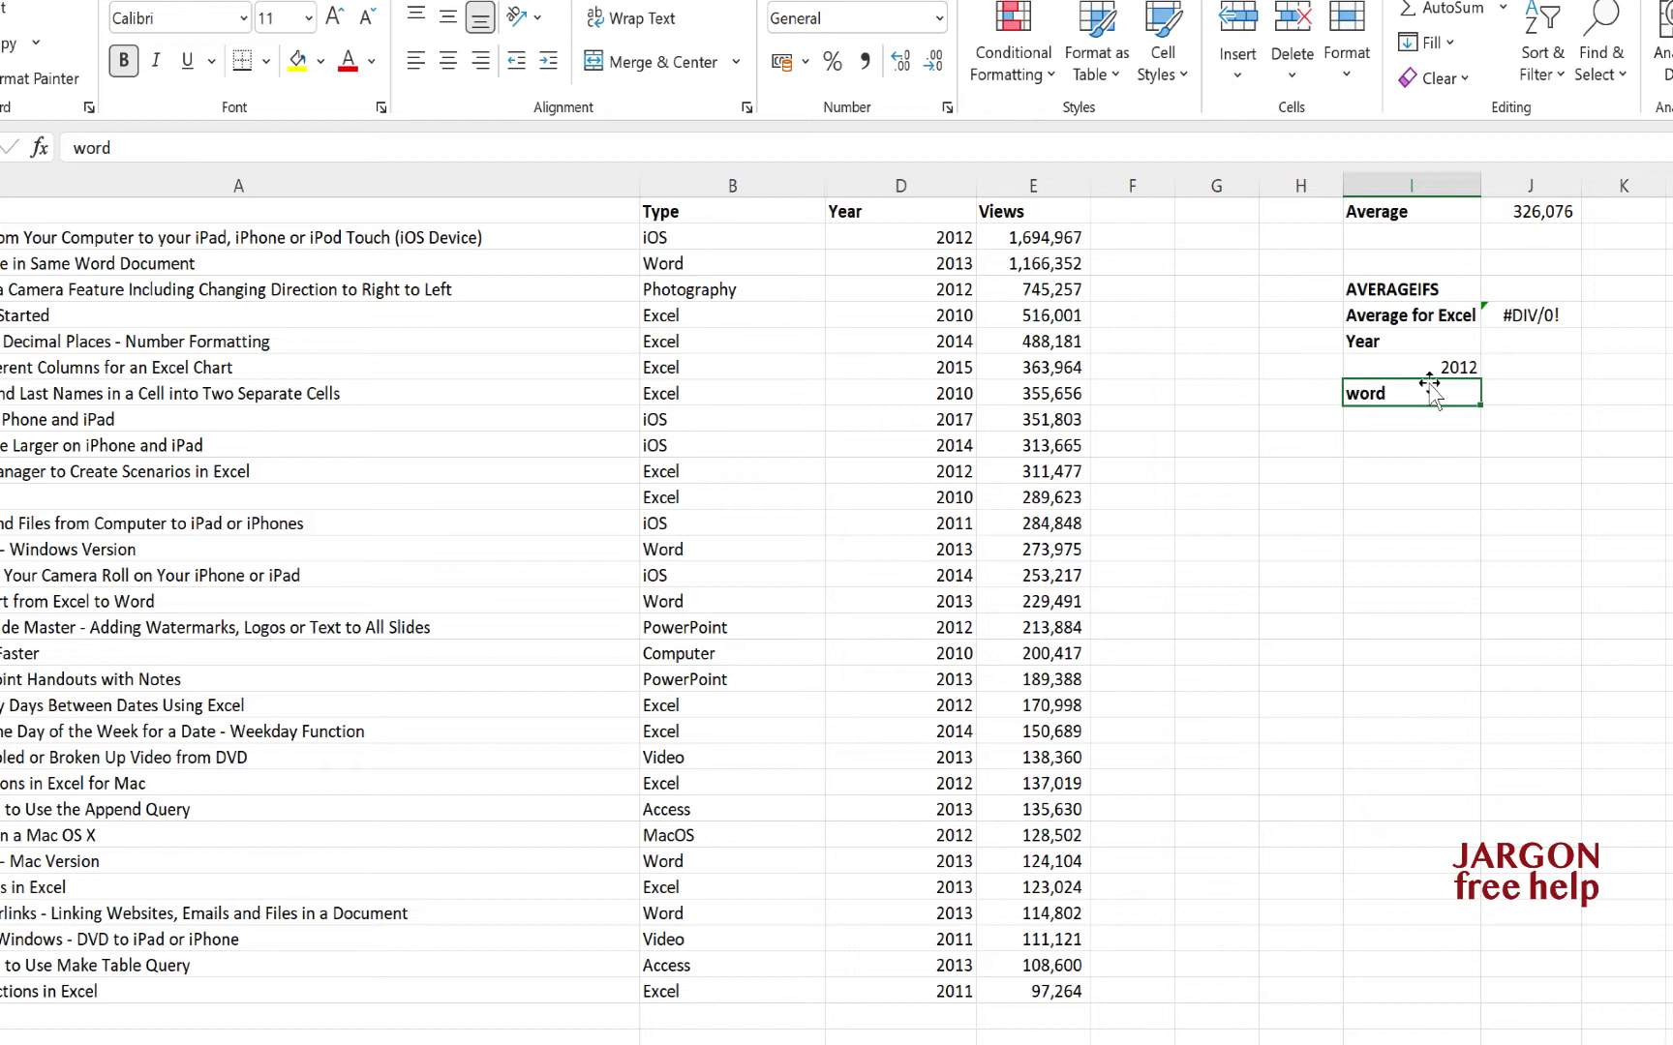
{"action": "left_click", "coordinate": [1429, 368]}
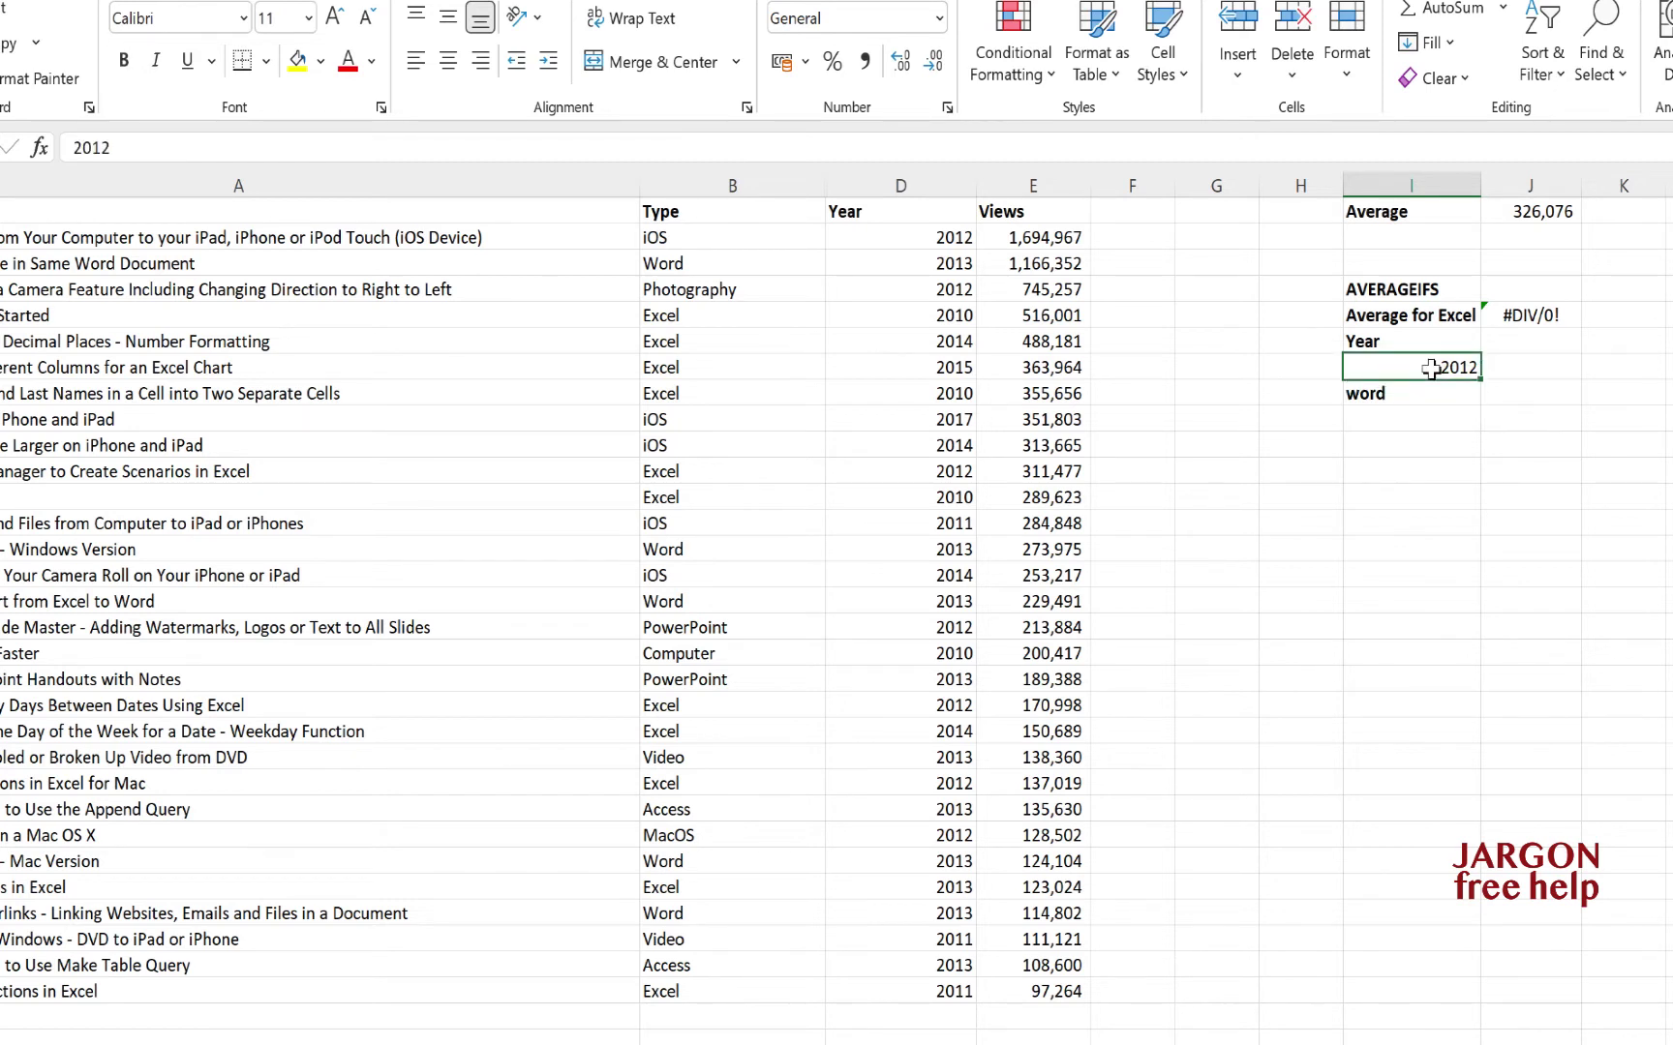
{"action": "key", "text": "F2"}
{"action": "key", "text": "BackSpace"}
{"action": "type", "text": "3"}
{"action": "key", "text": "Return"}
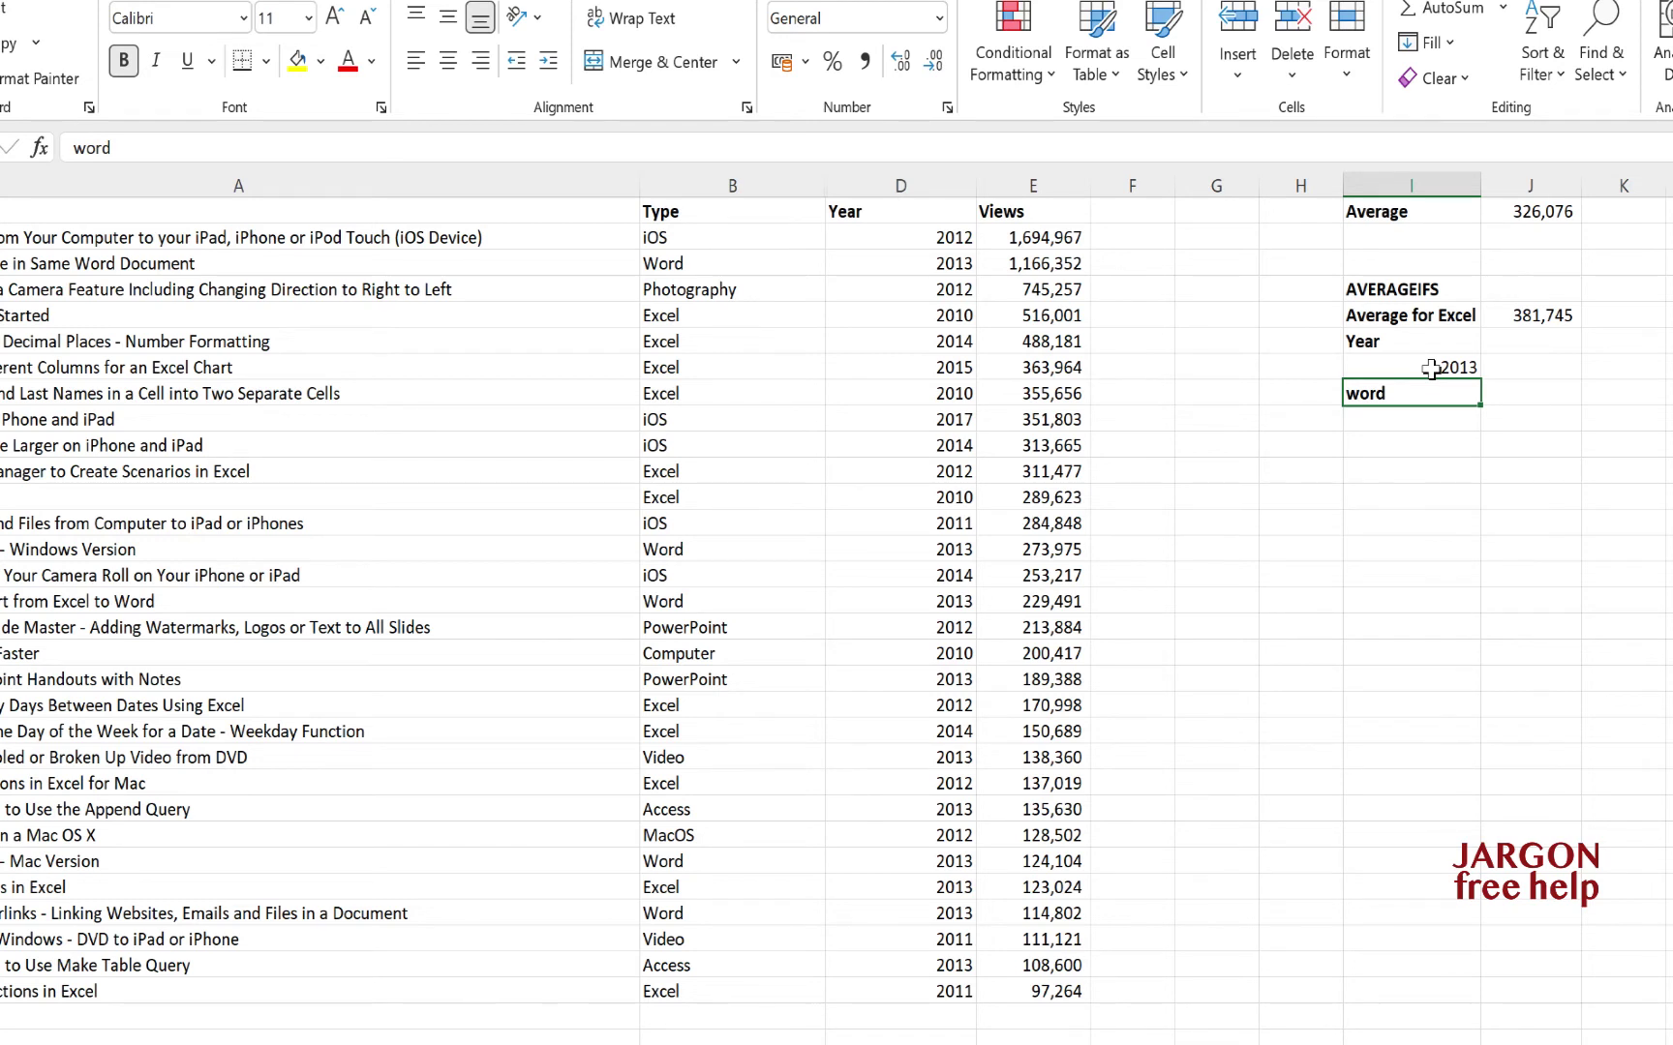
{"action": "left_click", "coordinate": [1430, 368]}
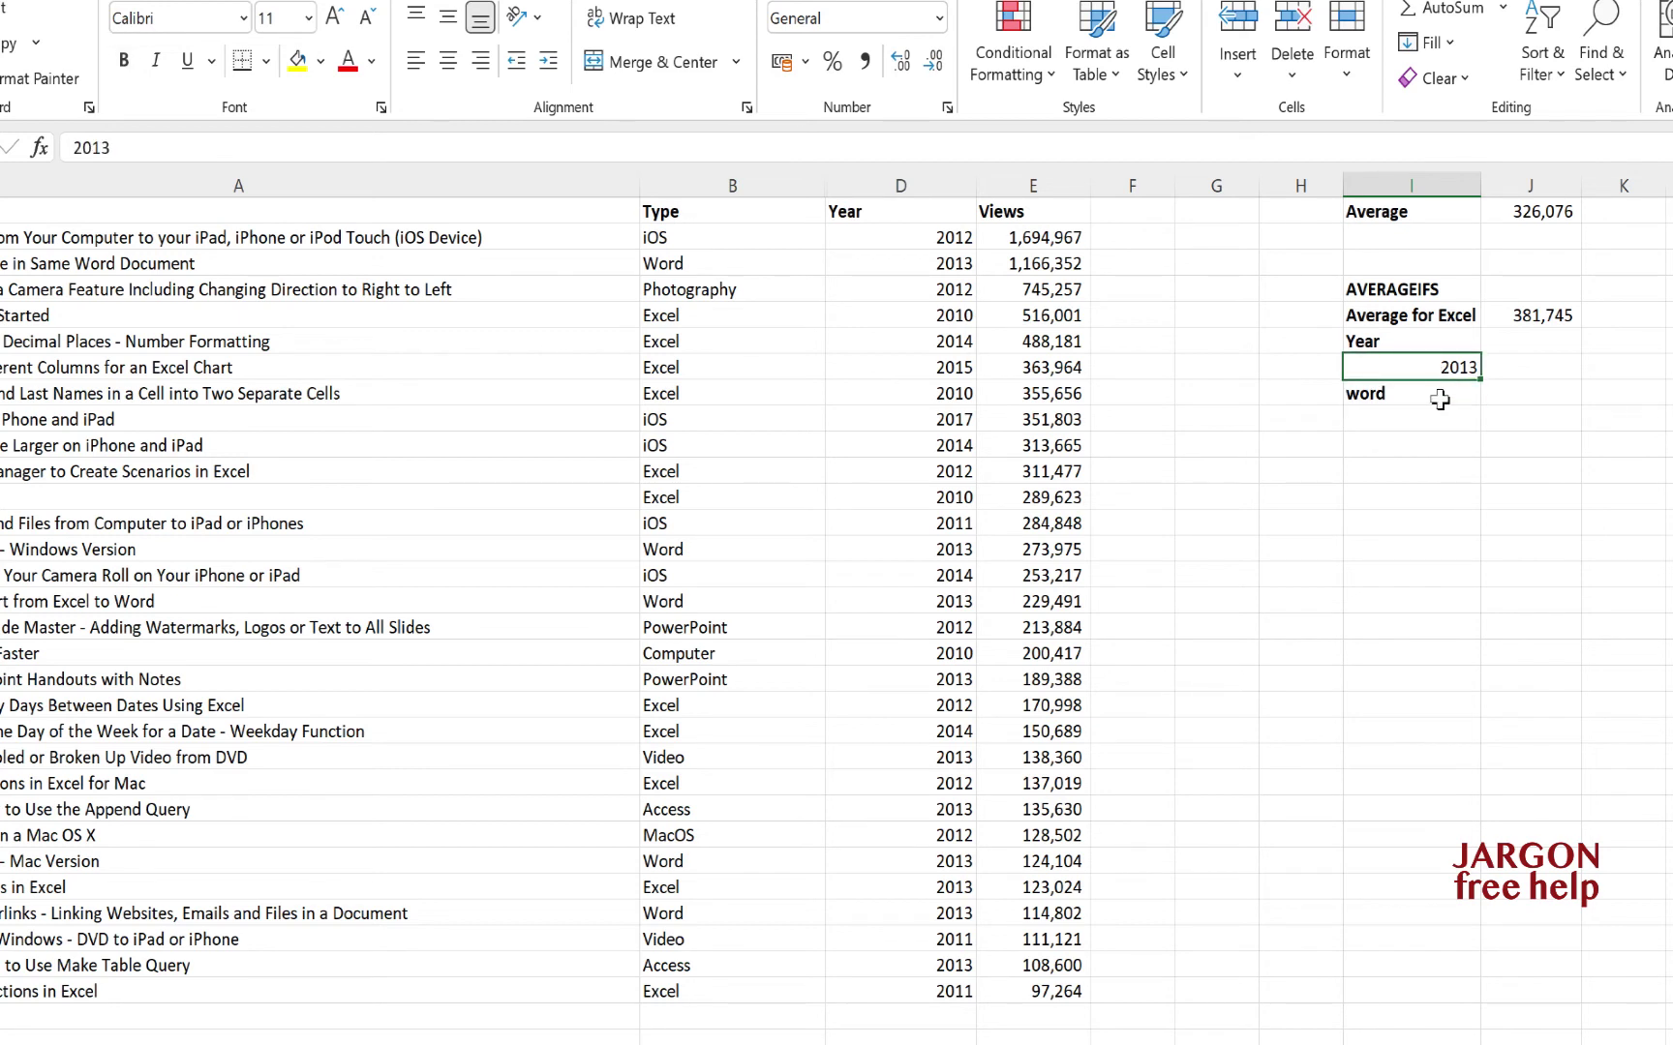
{"action": "left_click", "coordinate": [1435, 394]}
{"action": "left_click", "coordinate": [1447, 371]}
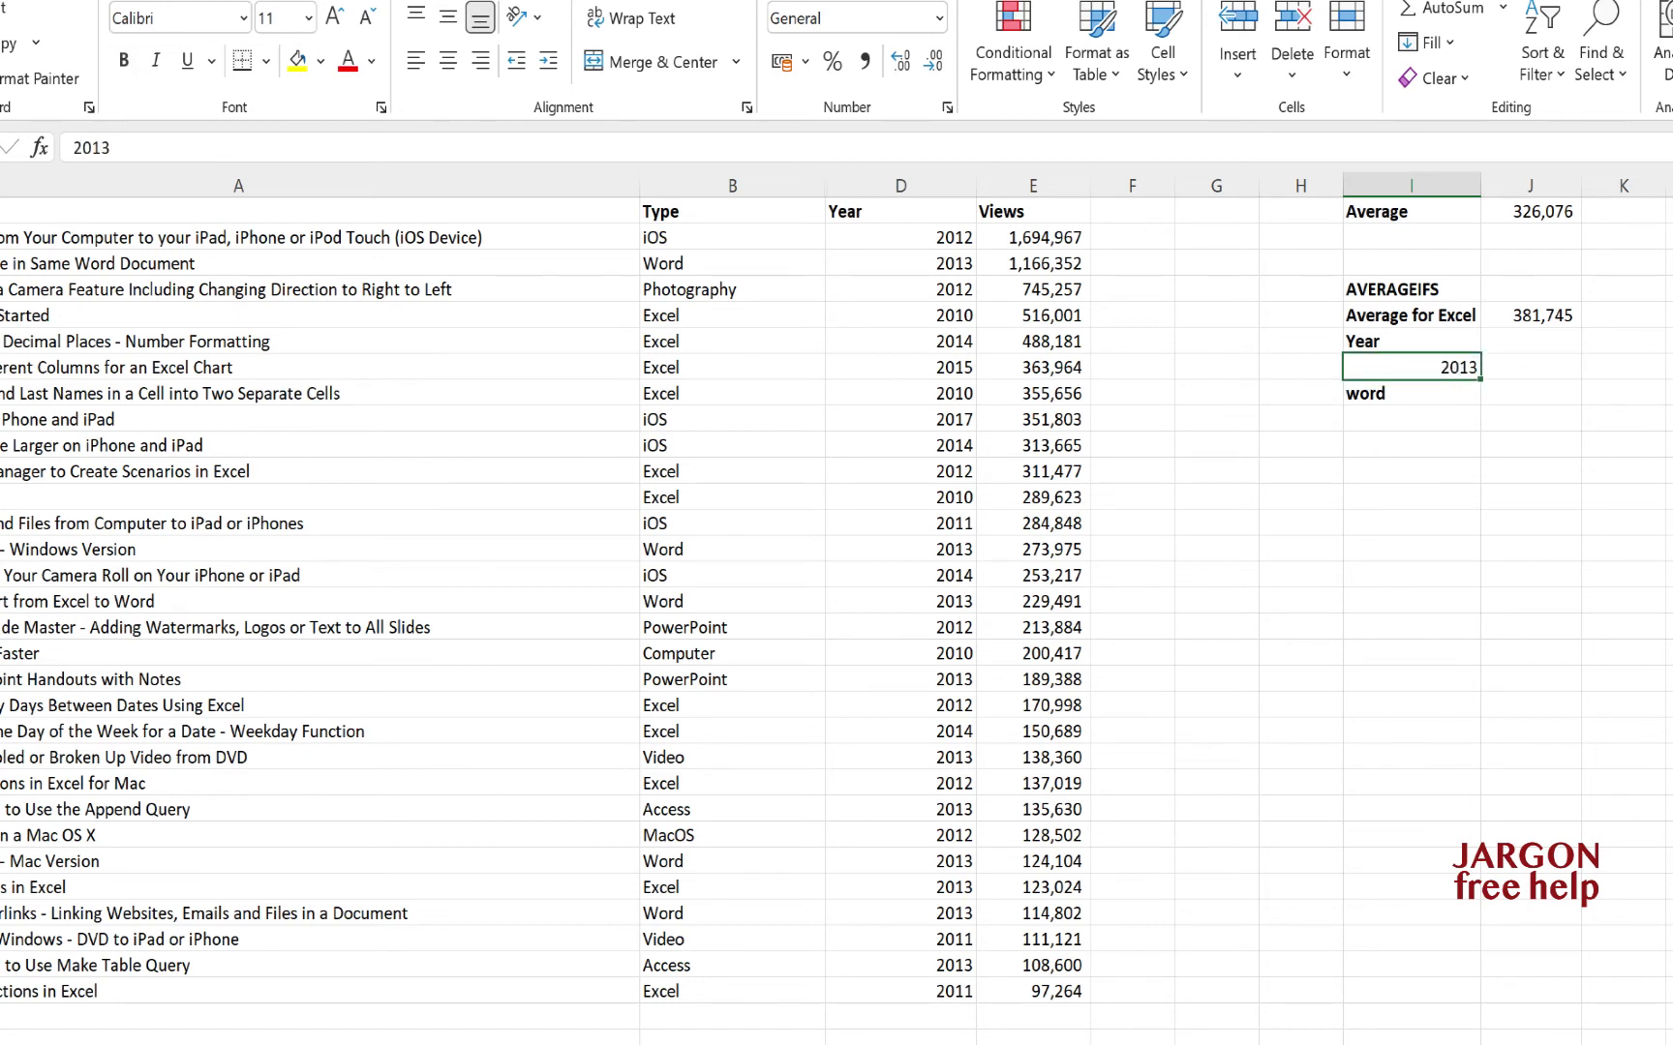